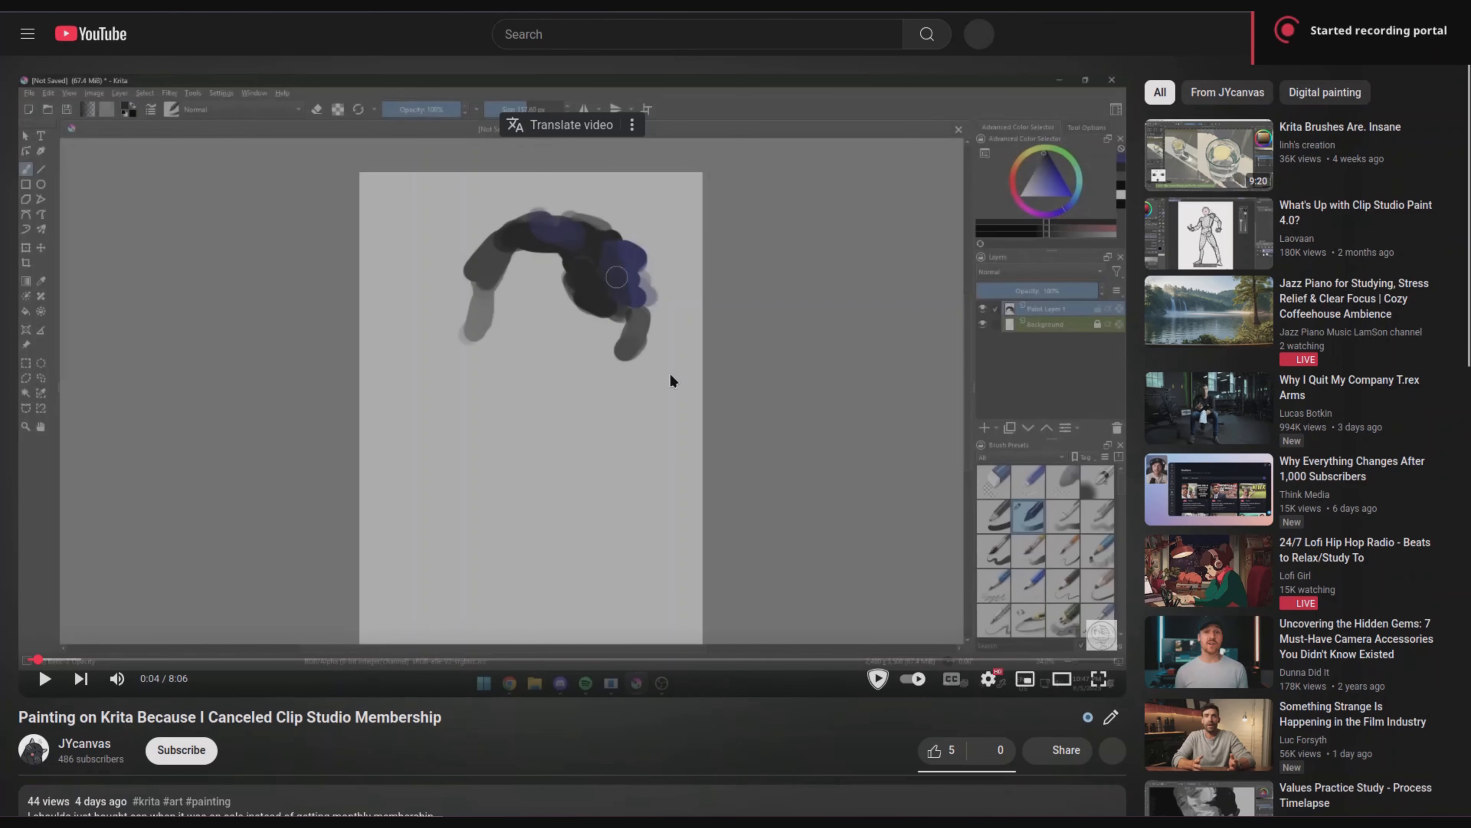
Step: Play the video "Painting on Krita Because I Canceled Clip Studio Membership"
left_click(669, 413)
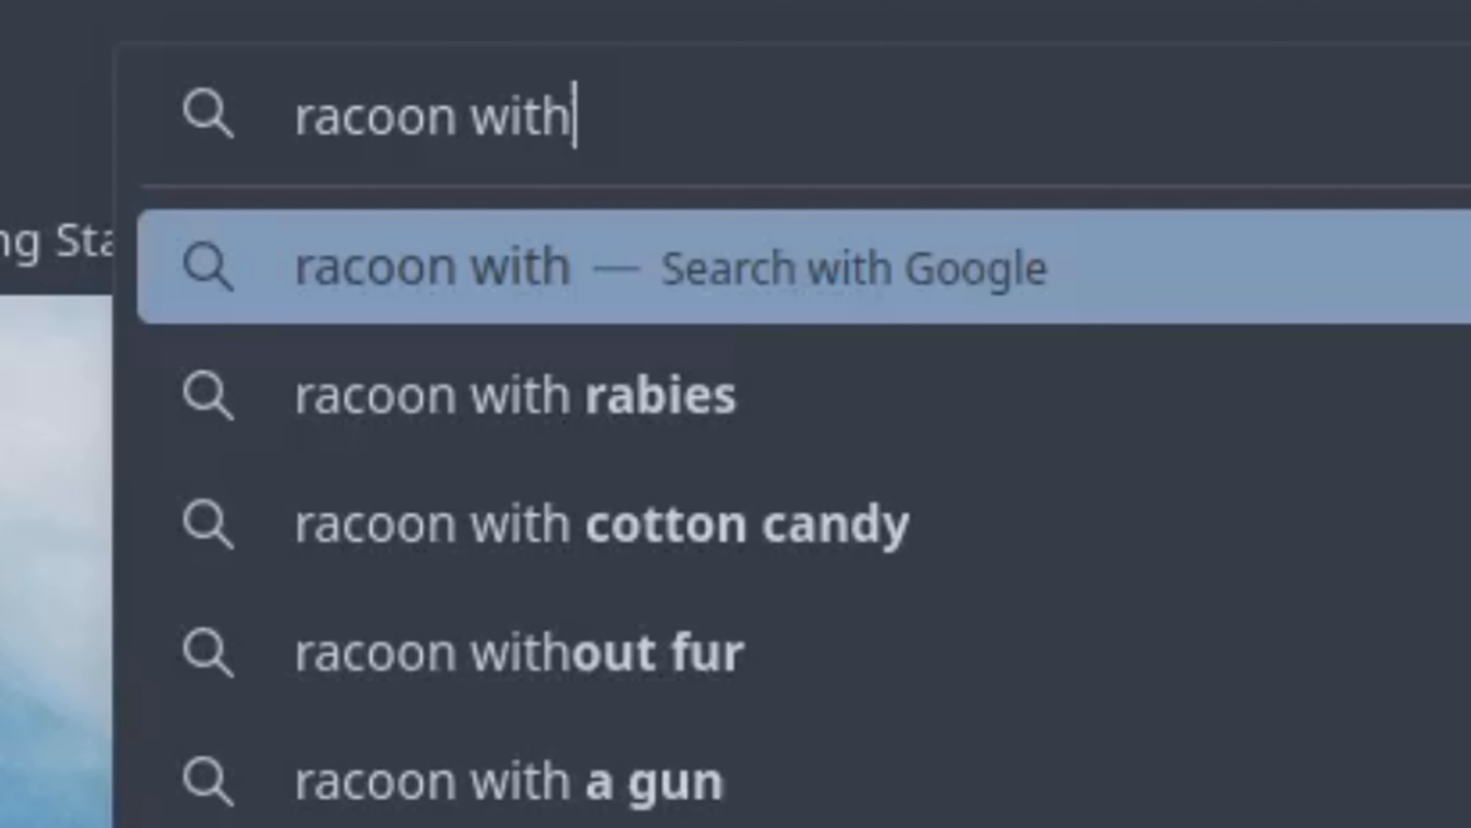
Step: Search Google Images for "racoon with paintbrush"
type("oaubn")
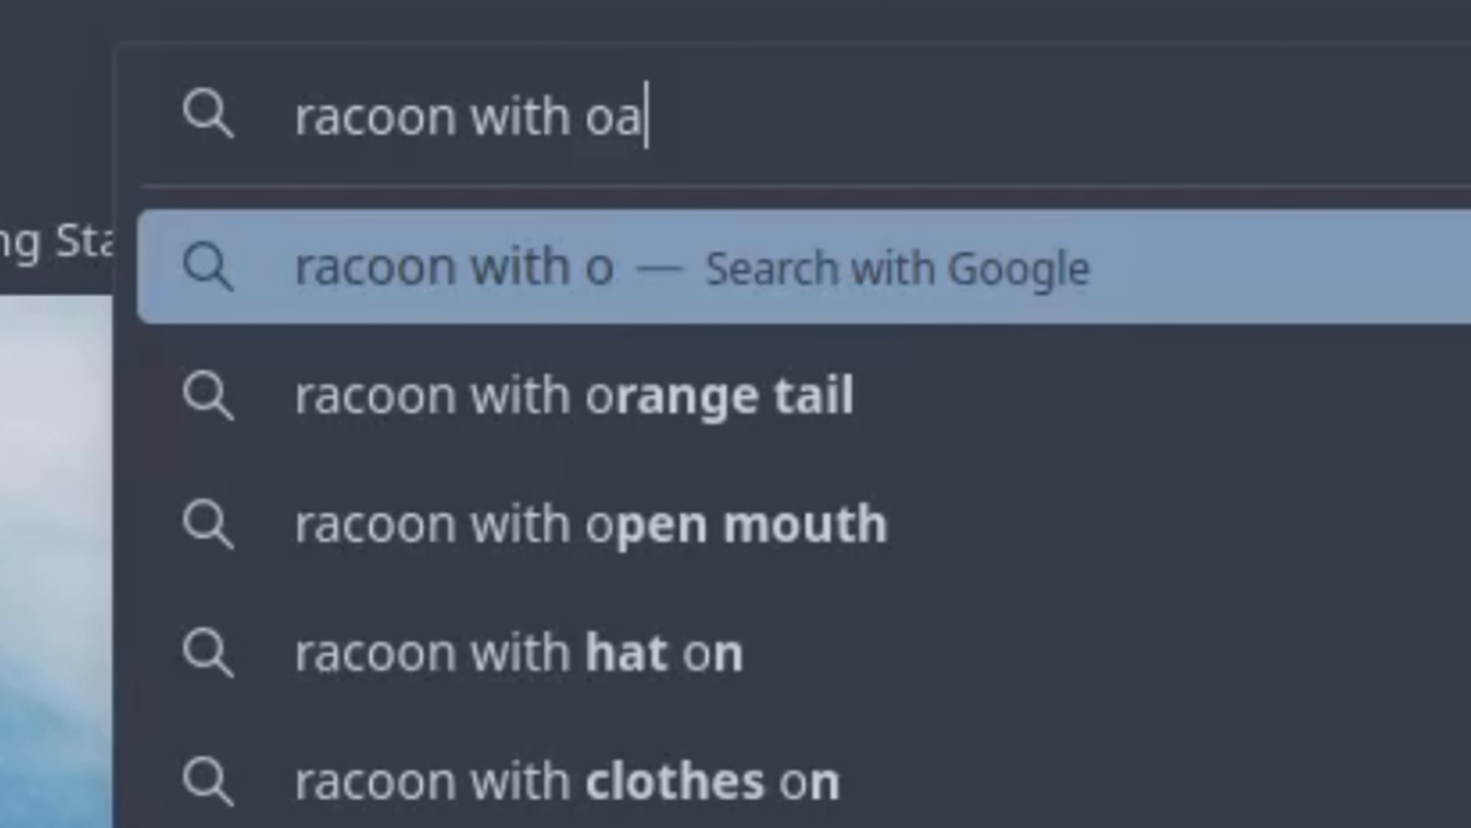
key("BackSpace")
key("BackSpace")
key("BackSpace")
key("BackSpace")
key("BackSpace")
type("paintbrush")
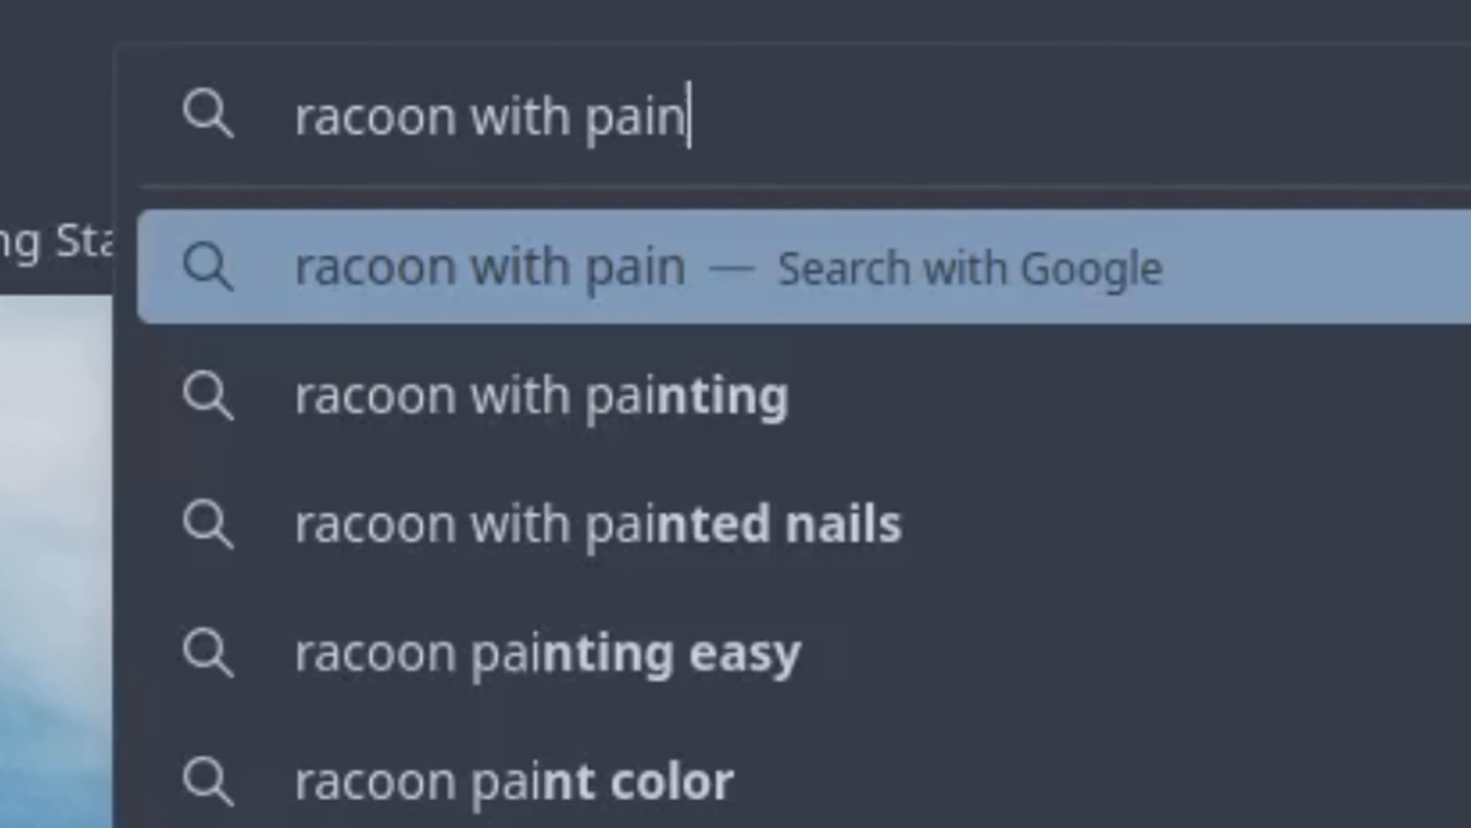
key("Return")
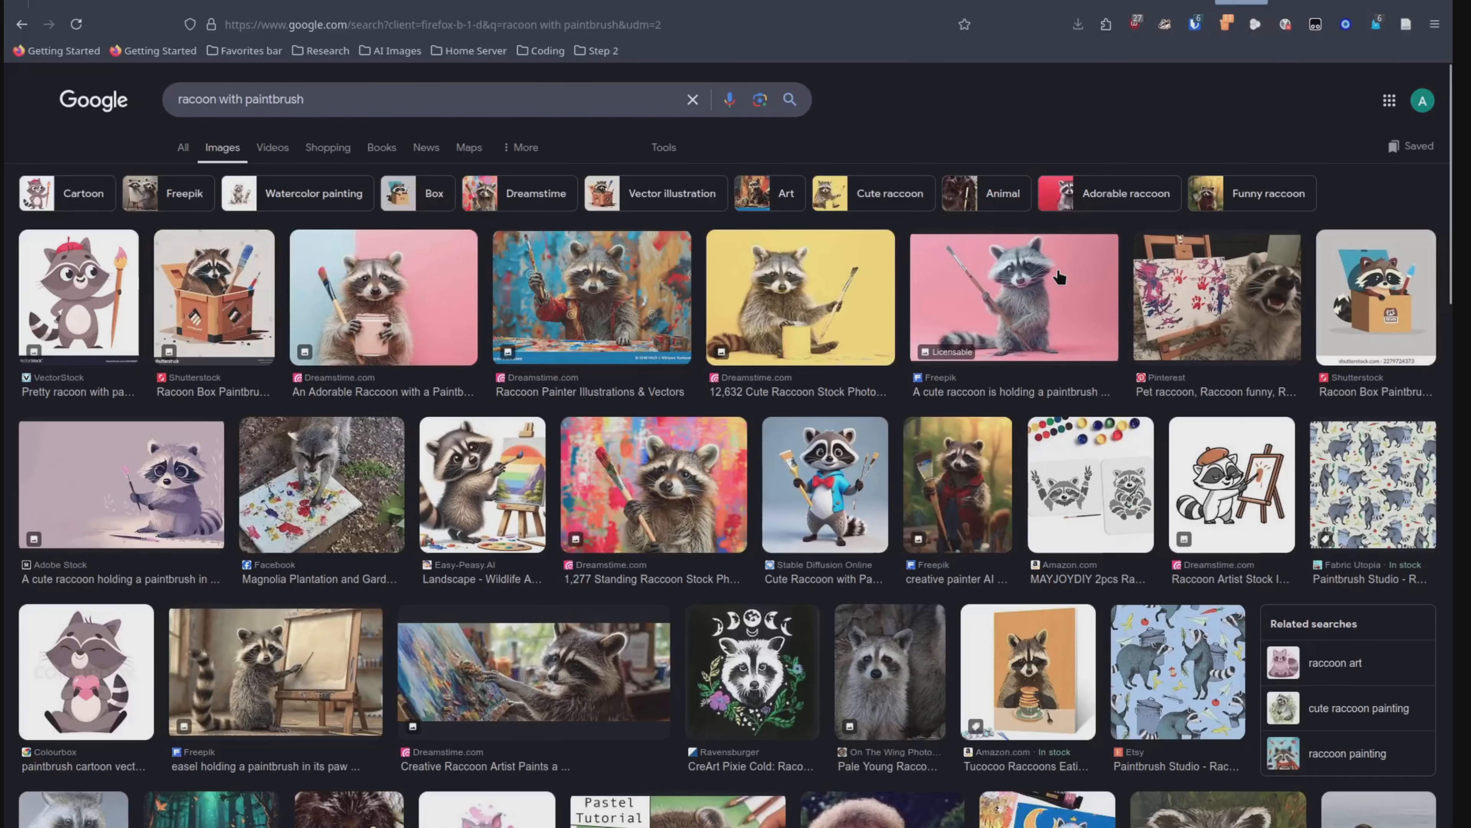
Step: Copy the Freepik image of the raccoon on a pink background and paste it as a layer into the GIMP canvas
left_click(1058, 266)
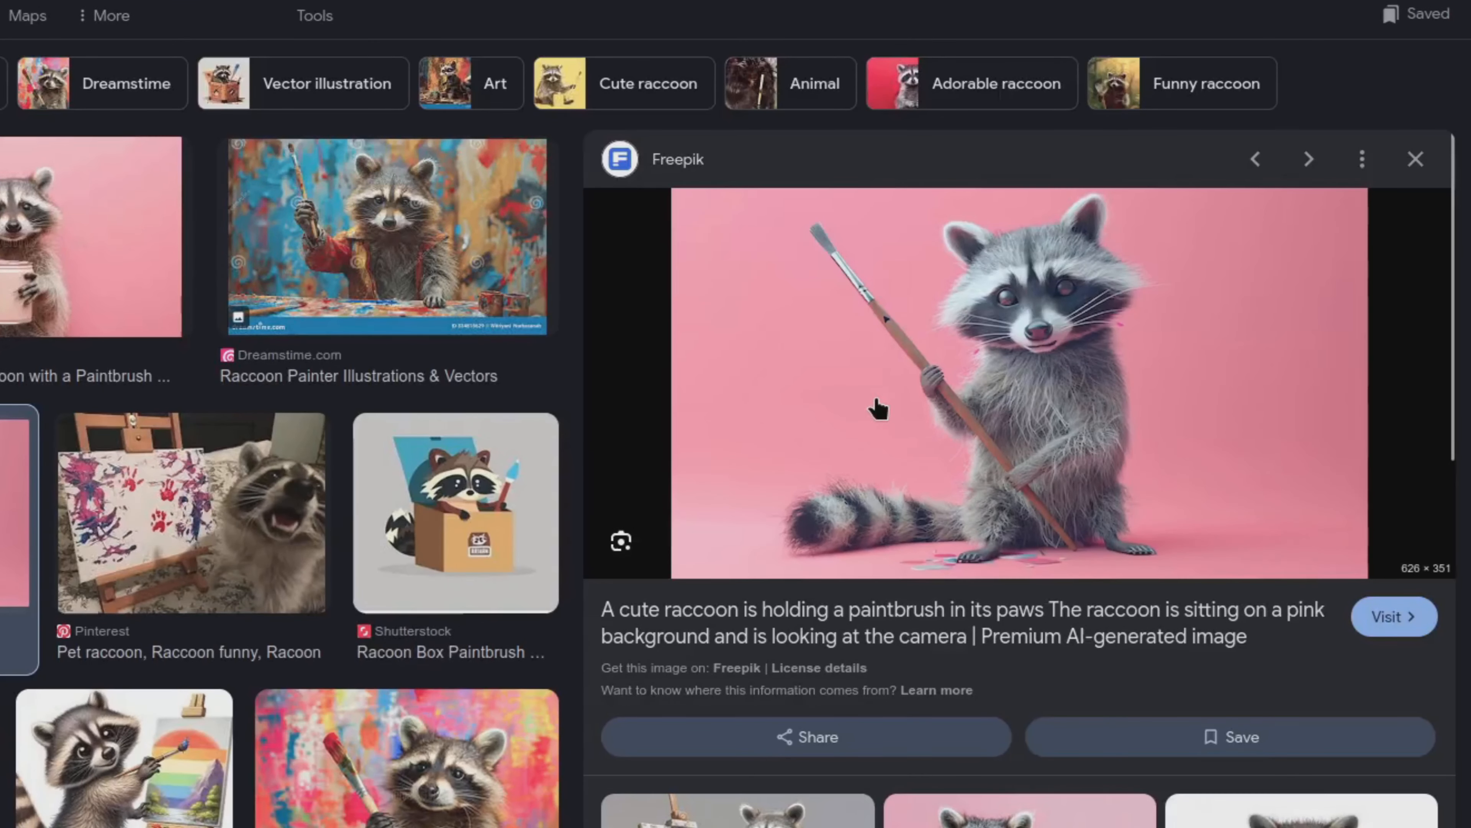
right_click(877, 400)
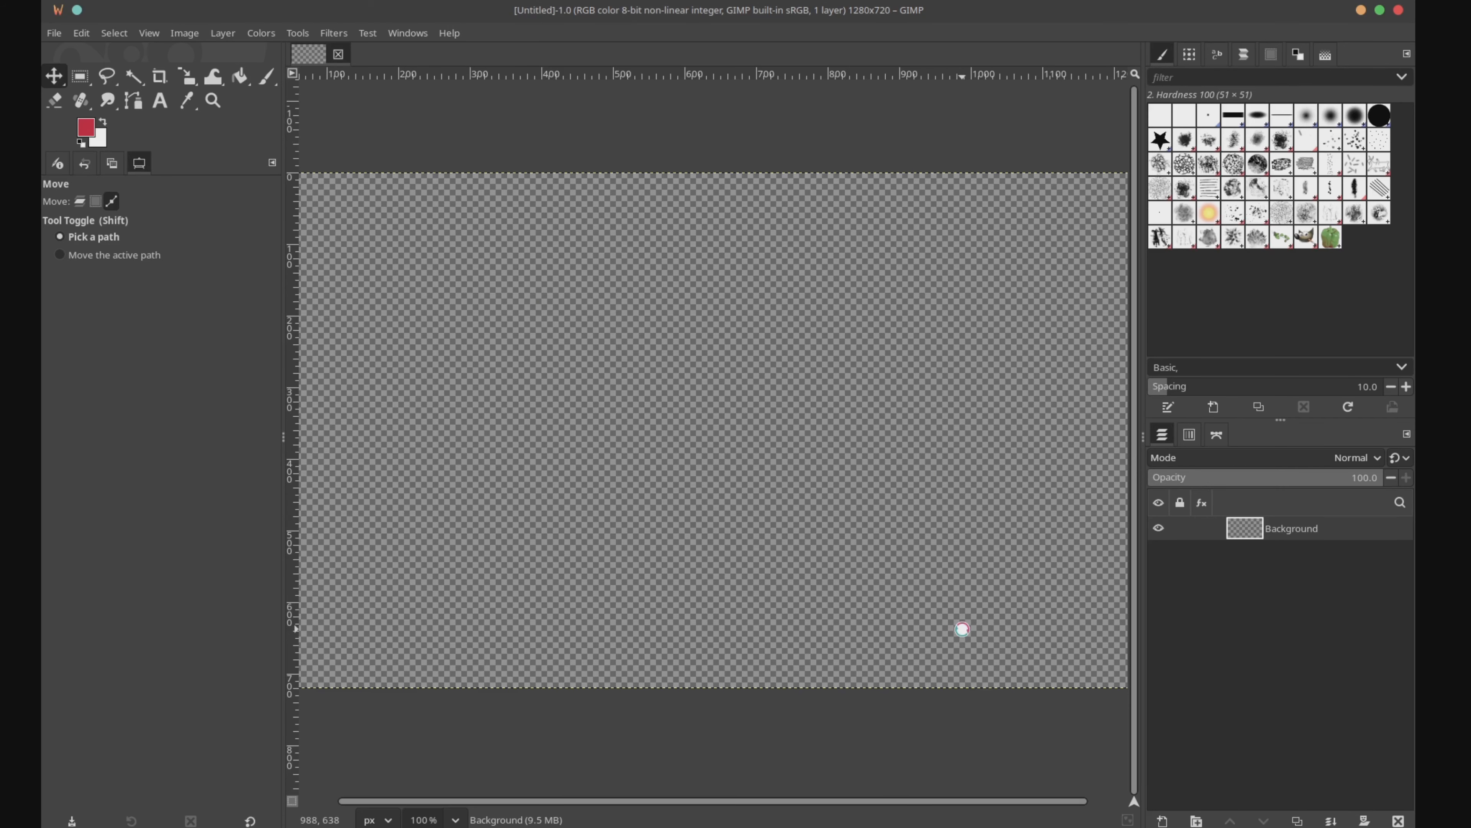
key("ctrl+v")
Step: Fuzzy-select the pink background around the raccoon with threshold 10.8, including the area beside the whiskers, and clear it
key("u")
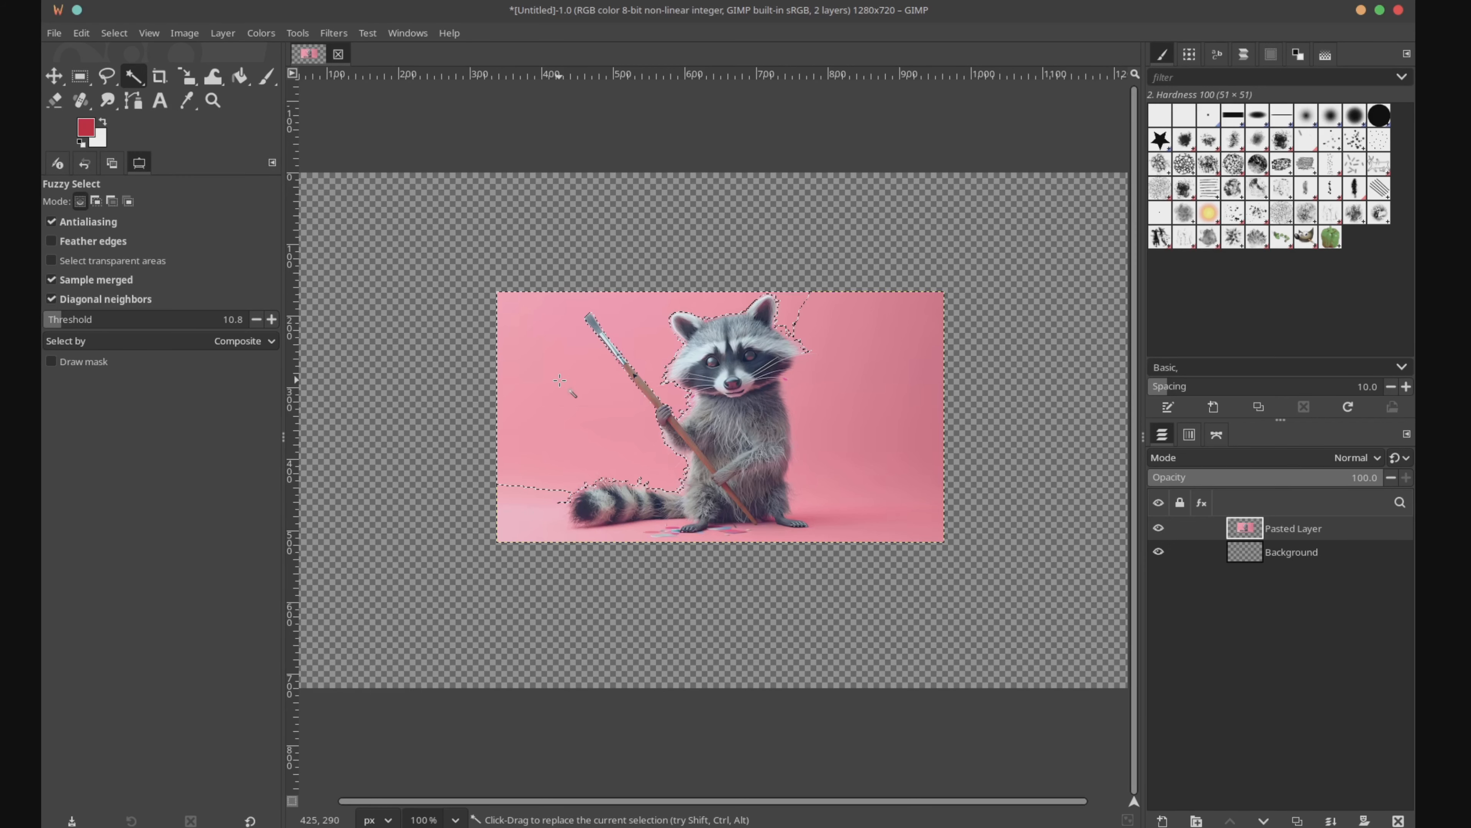
scroll(759, 314, "up", 5)
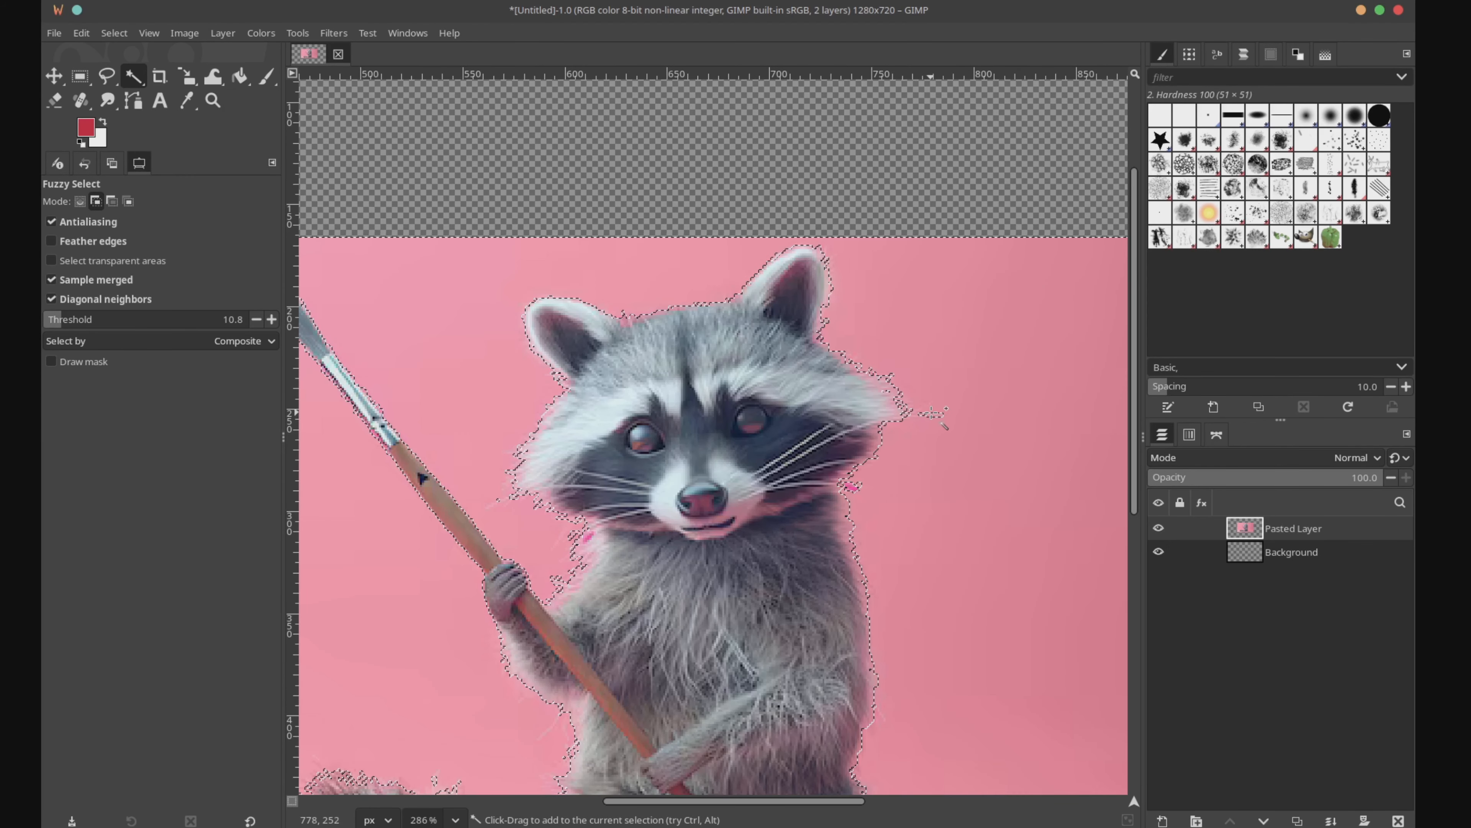
left_click(937, 413, "shift")
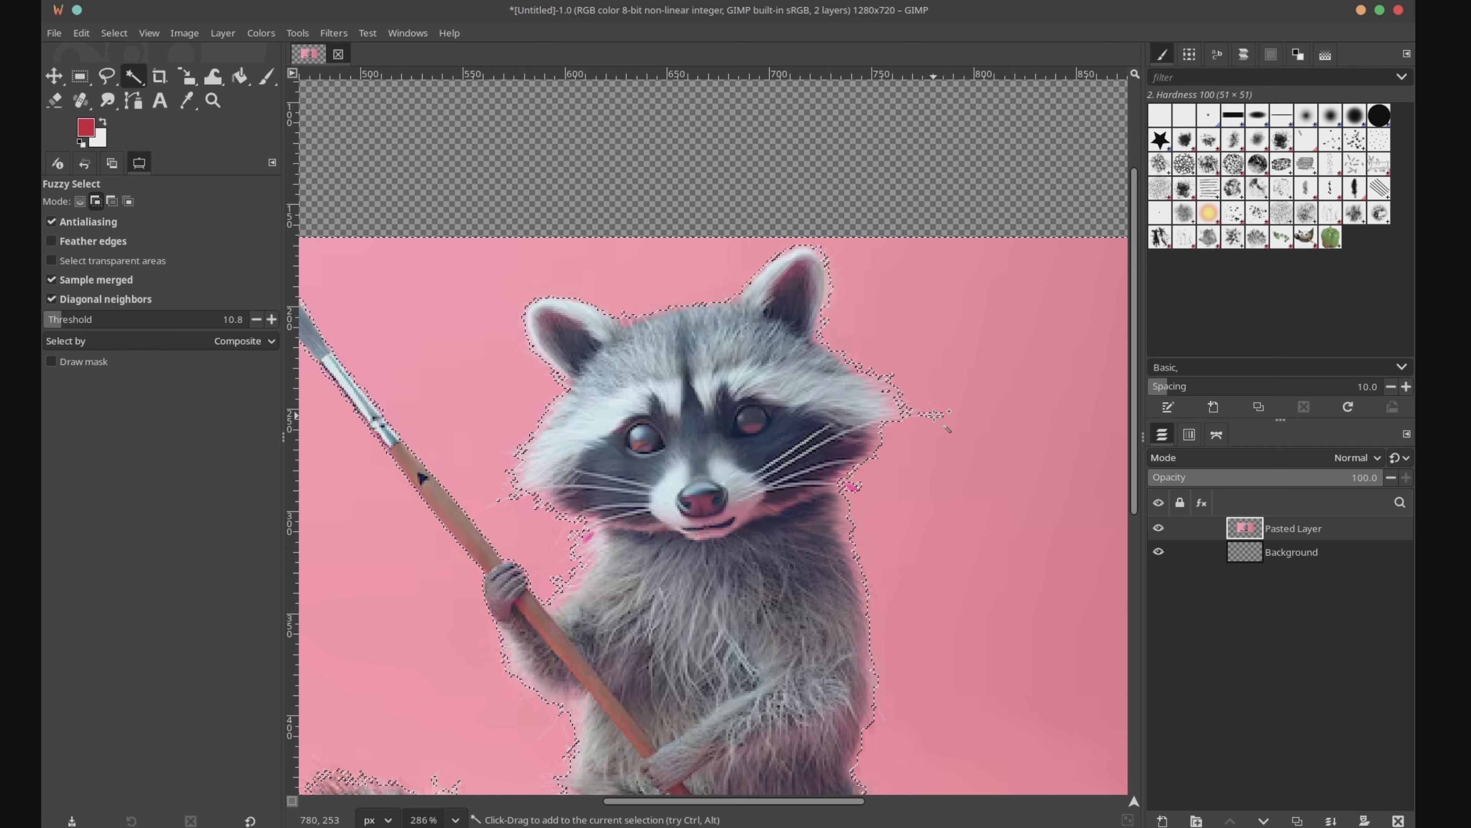
right_click(891, 360)
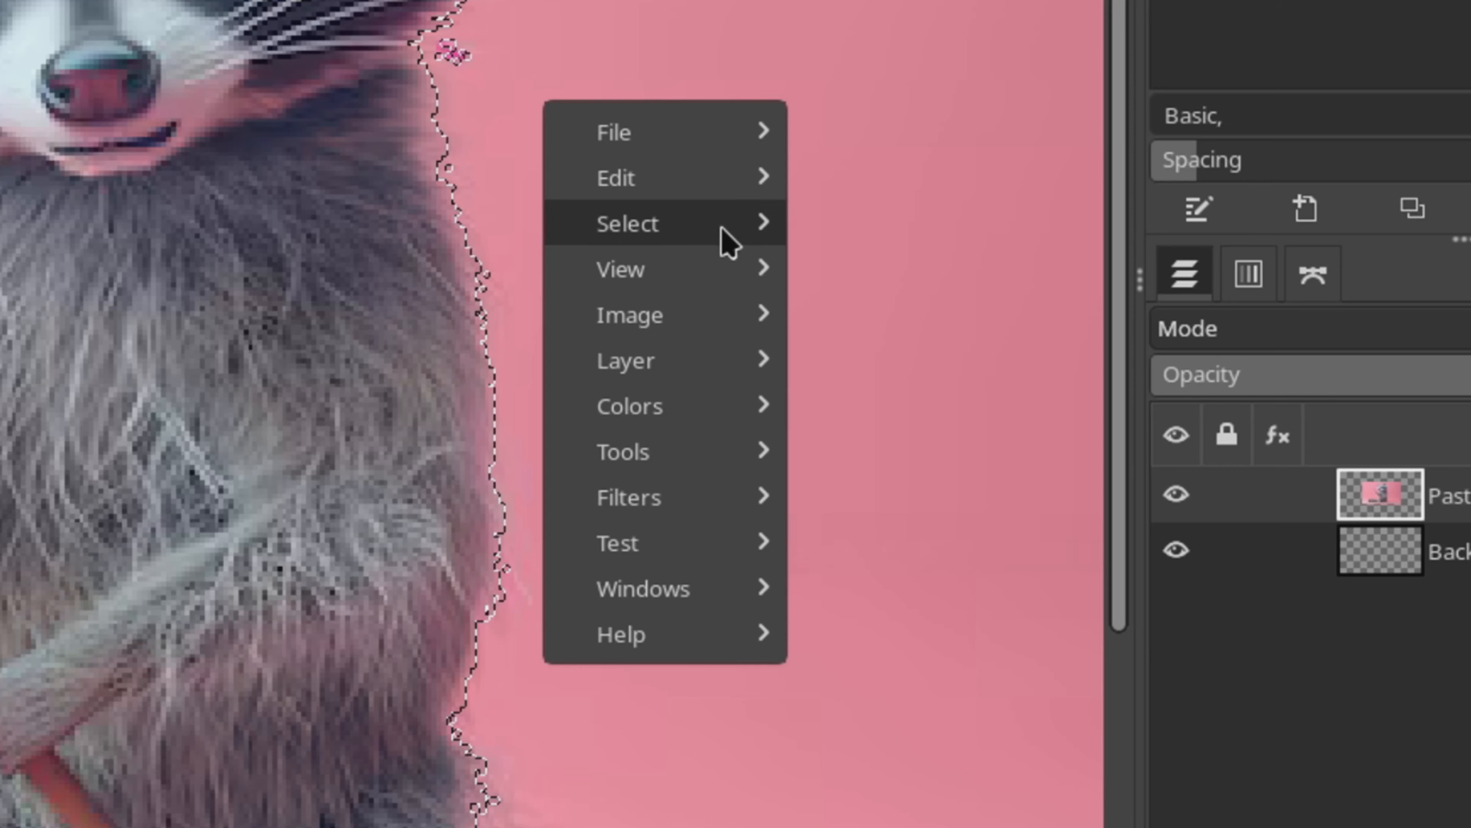
mouse_move(720, 180)
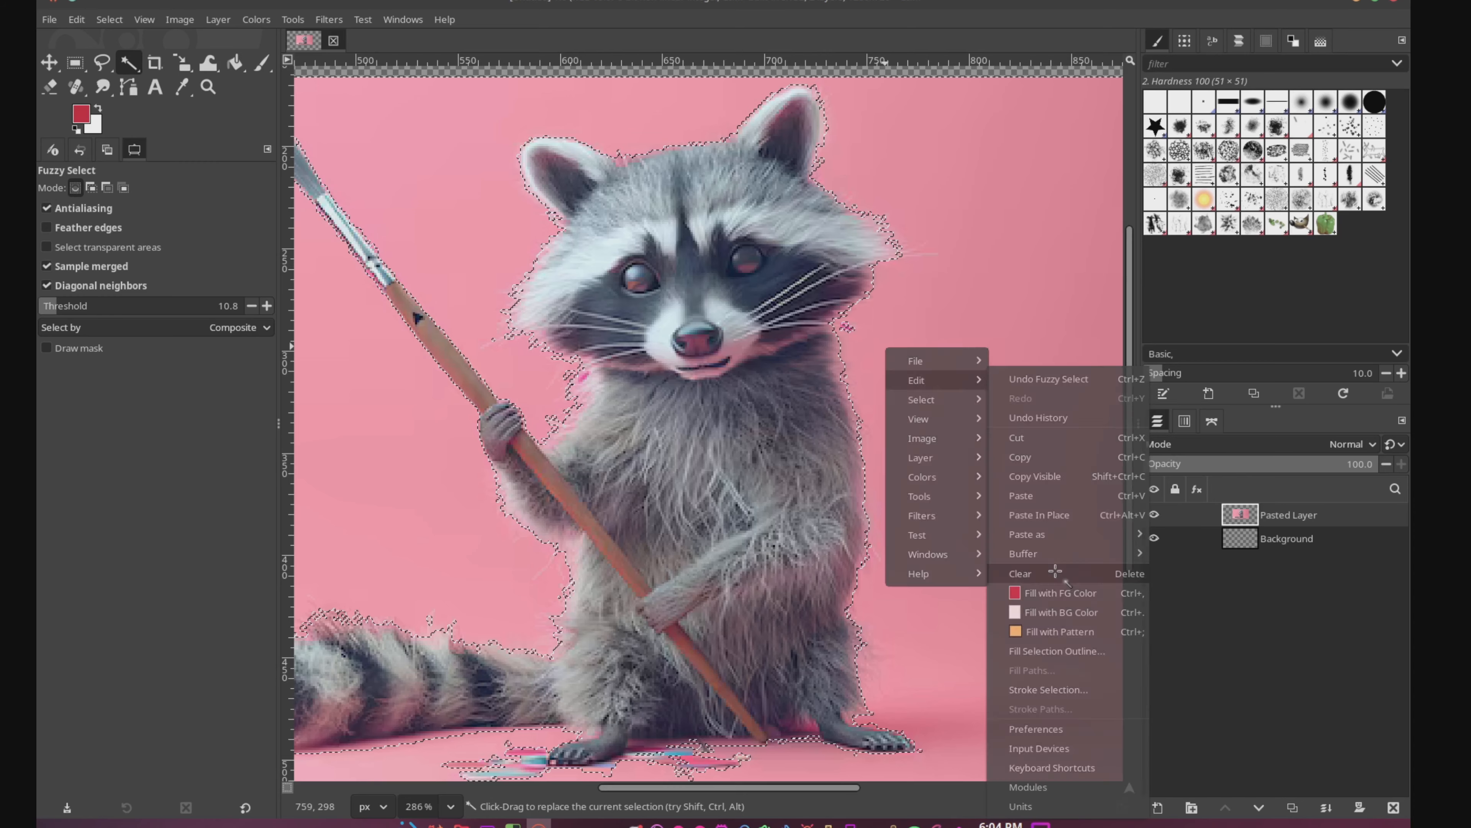
left_click(1054, 573)
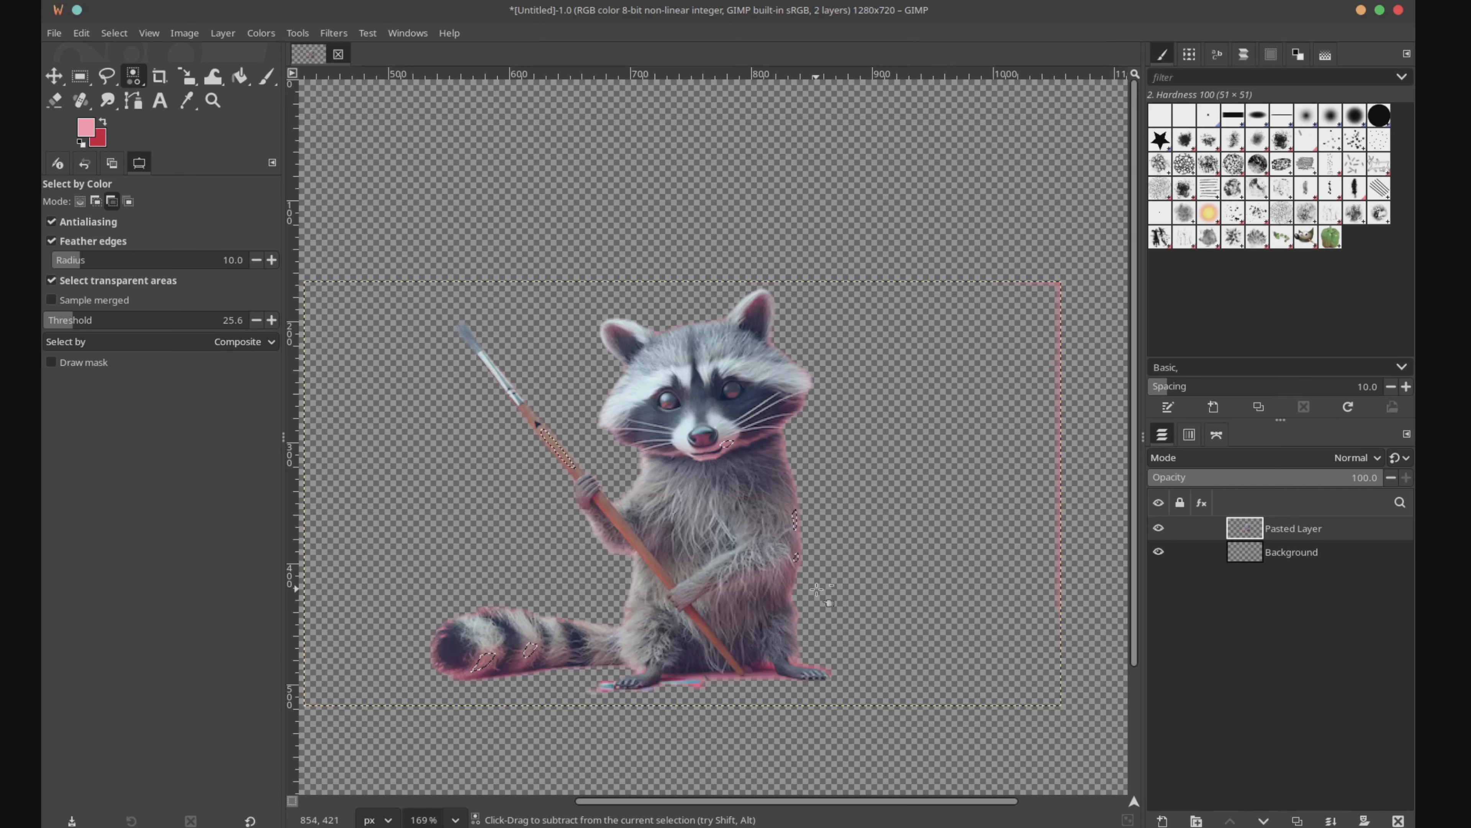
scroll(818, 589, "up", 3)
scroll(756, 692, "up", 4)
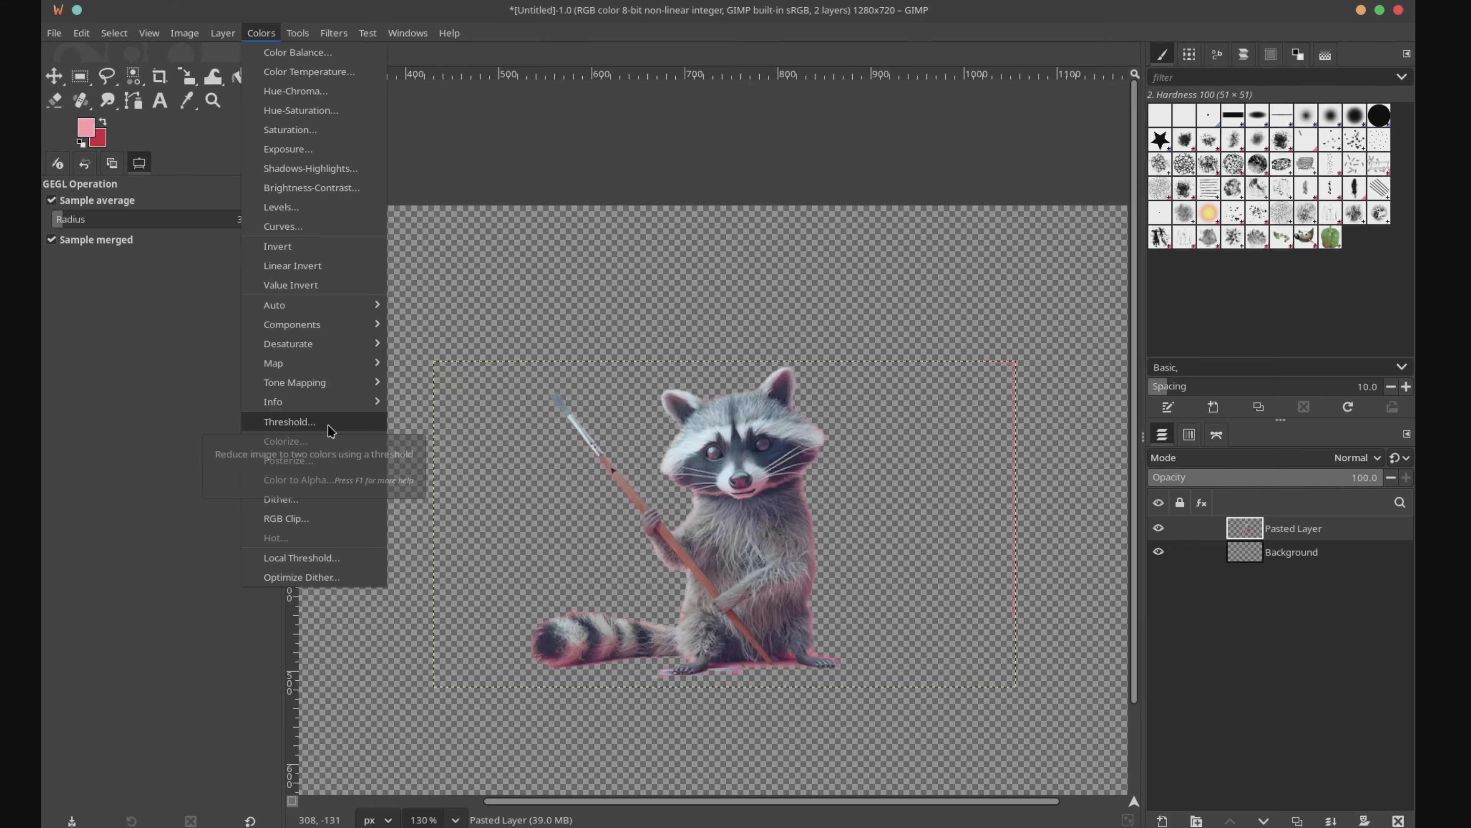
left_click(325, 424)
left_click_drag(747, 270, 739, 148)
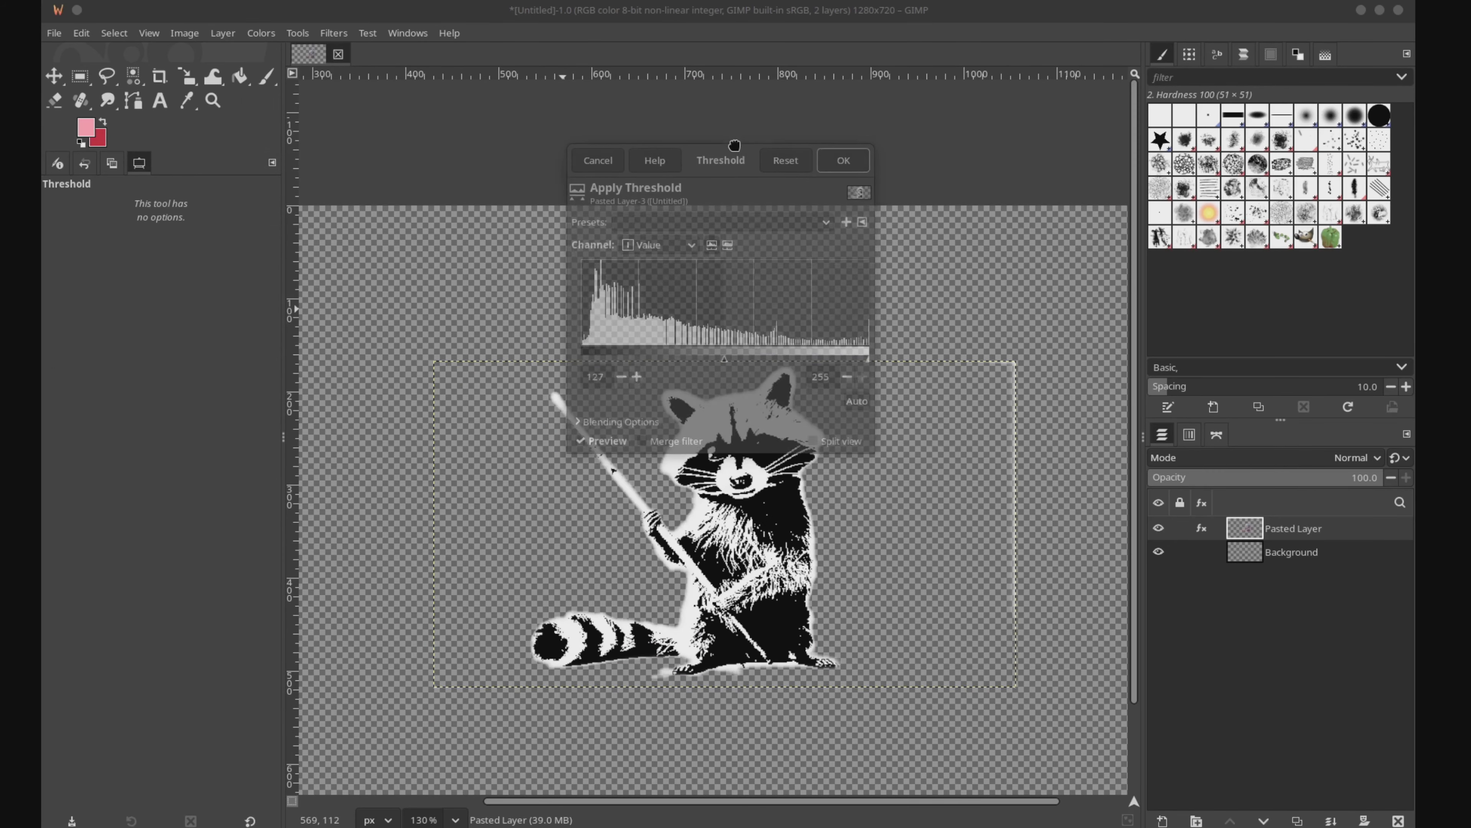
left_click(590, 163)
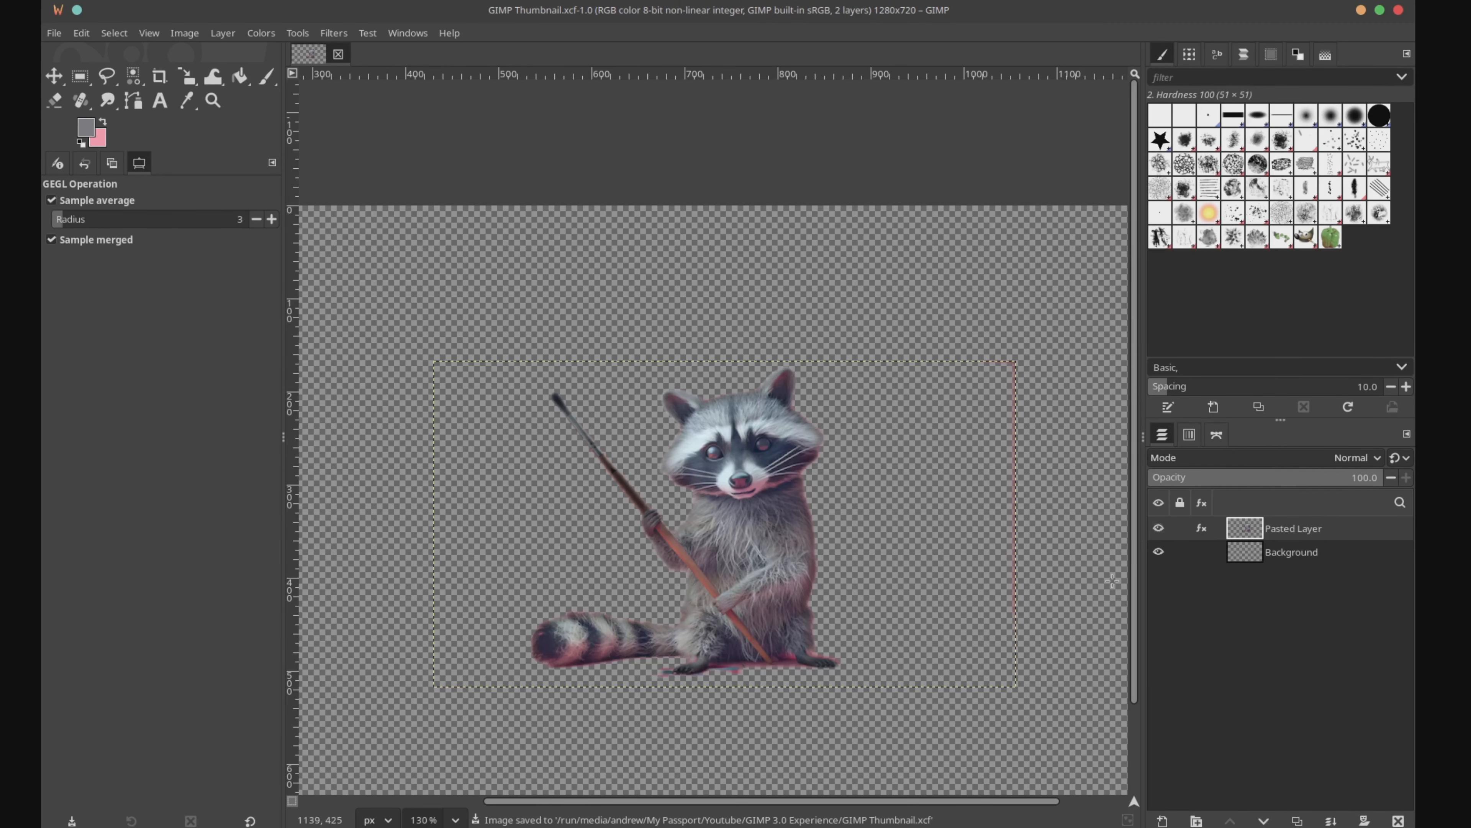
Step: Close the GIMP Thumbnail image and capture a screenshot of the empty GIMP window
left_click(339, 54)
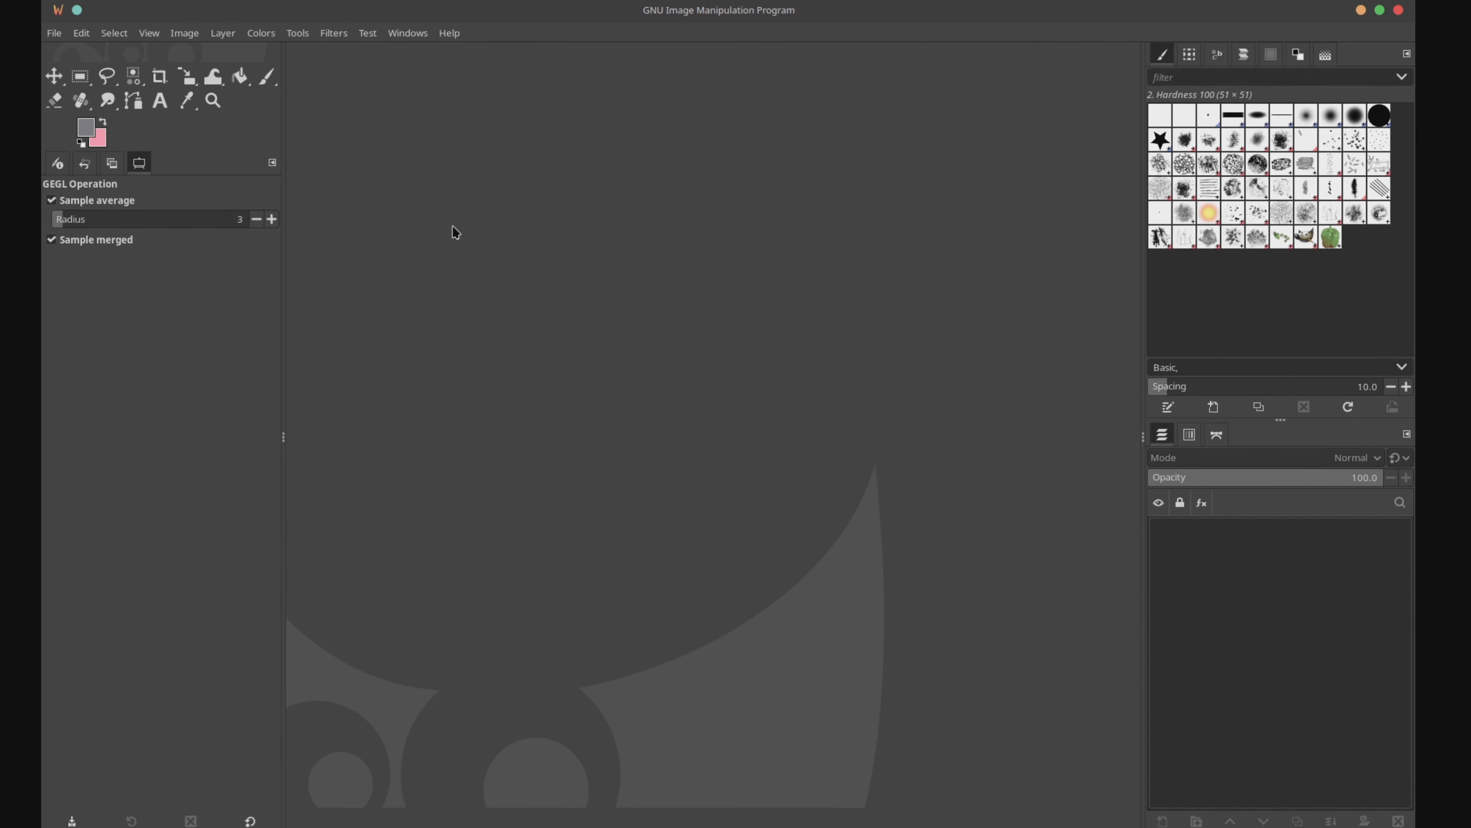
key("Print")
left_click_drag(44, 26, 930, 438)
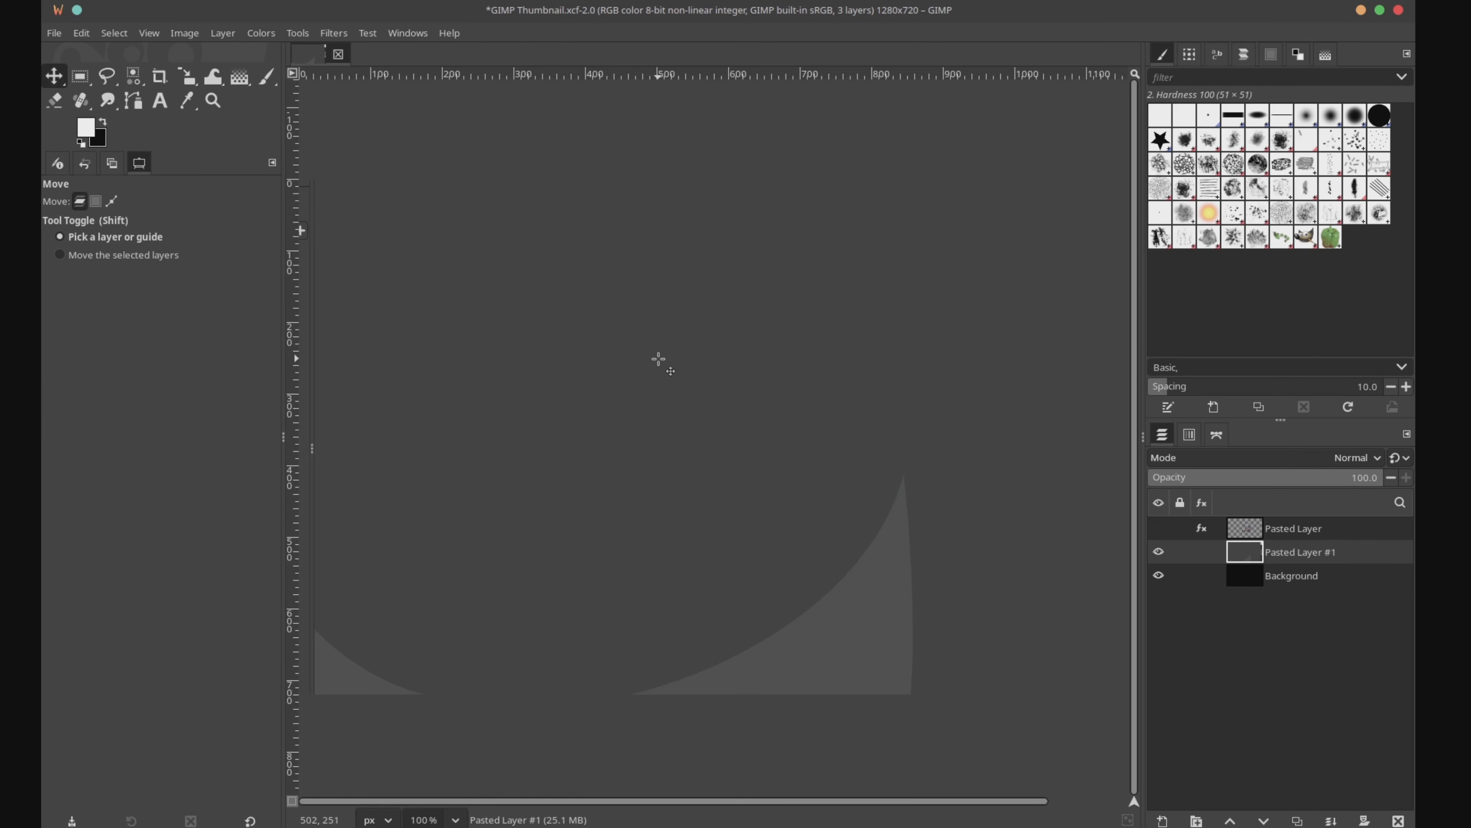
key("shift+s")
Step: Position the pasted GIMP screenshot layer over the thumbnail canvas with the Move tool
left_click(660, 359)
left_click(54, 76)
left_click_drag(857, 359, 778, 368)
scroll(847, 341, "down", 2)
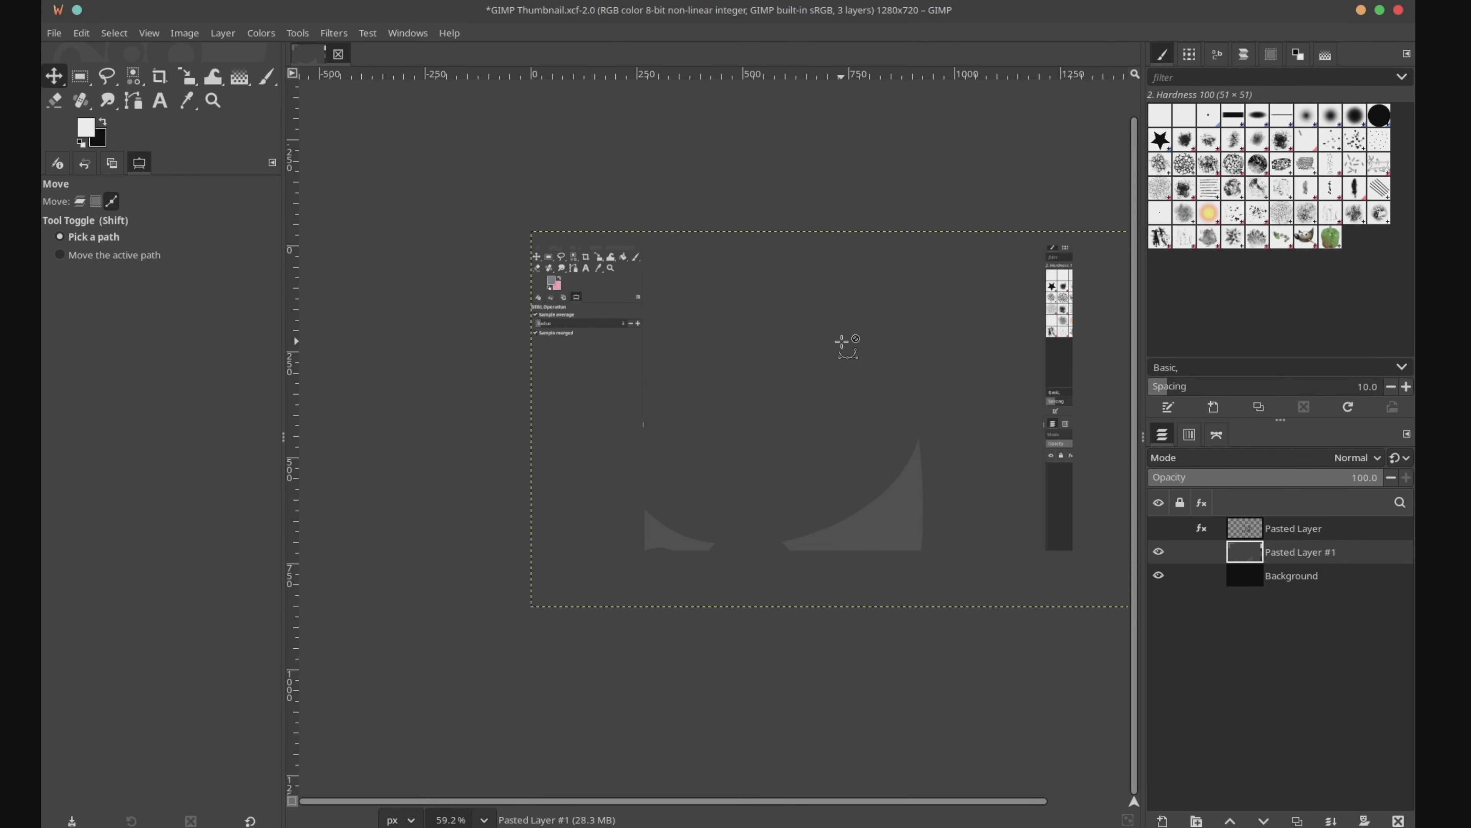
Step: Add a layer mask to the pasted GIMP screenshot layer
right_click(1294, 558)
left_click(1176, 332)
left_click(823, 541)
Step: Draw a radial white-to-black gradient on the screenshot layer's mask, centred near the canvas middle and fading toward the corners
left_click(239, 76)
left_click_drag(469, 523, 1071, 210)
left_click_drag(468, 523, 673, 477)
left_click_drag(1071, 210, 1058, 202)
left_click(54, 76)
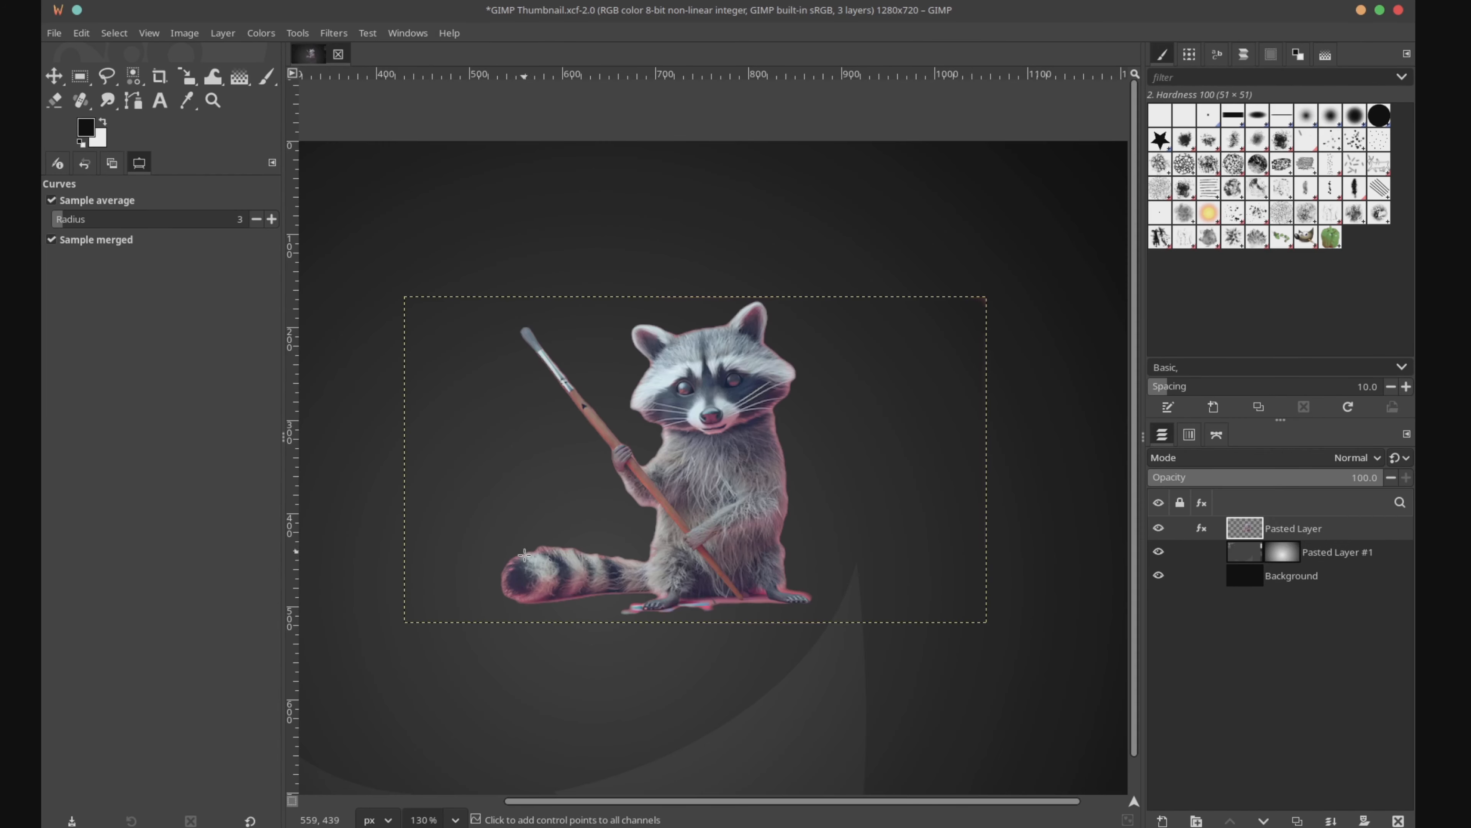
Step: Try to remove the pink fringe around the raccoon using a feathered Fuzzy Select by LCh Hue with threshold 87.5
scroll(527, 559, "up", 8)
scroll(528, 559, "down", 5)
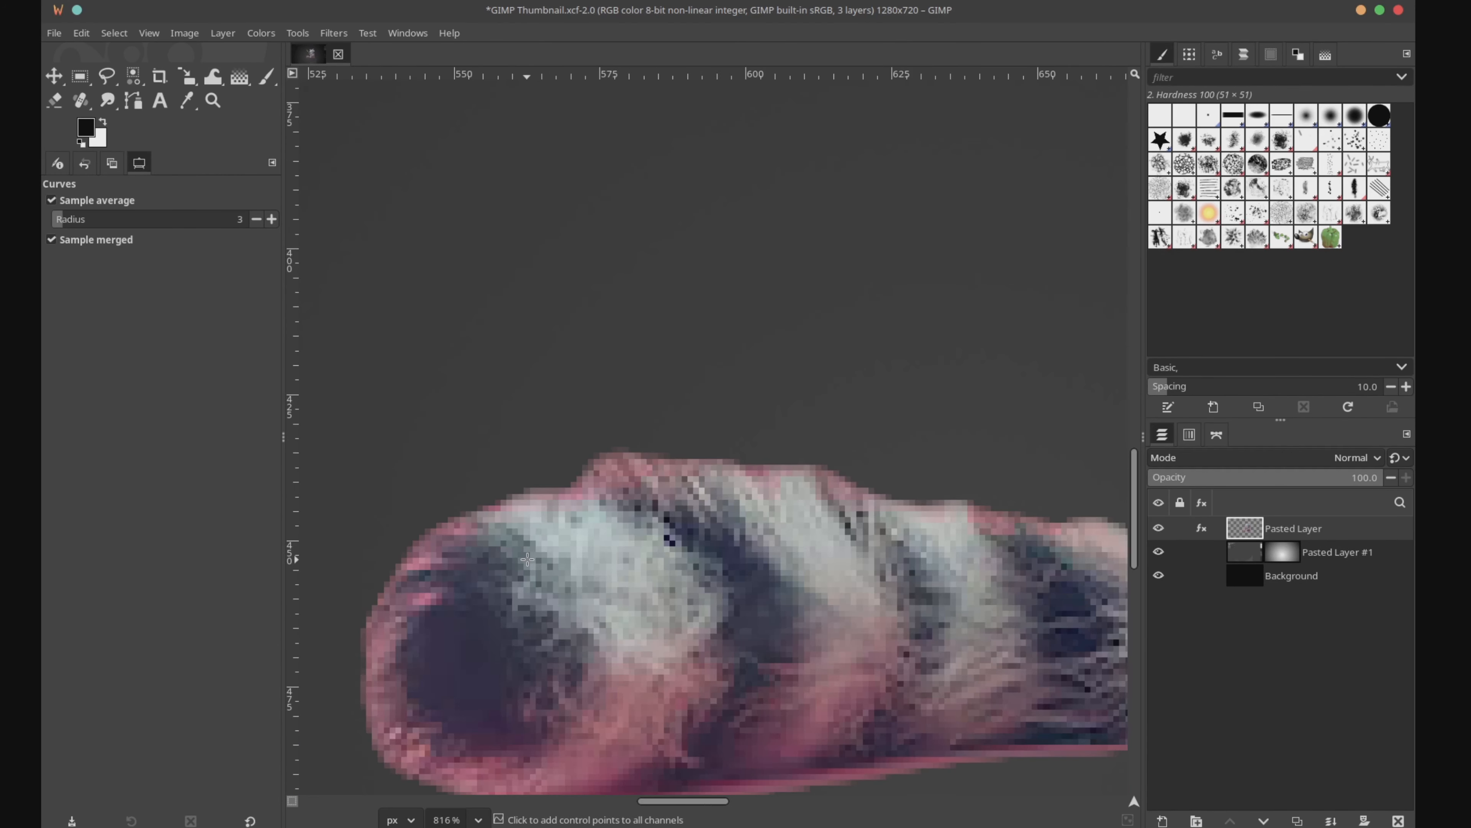
scroll(566, 564, "up", 4)
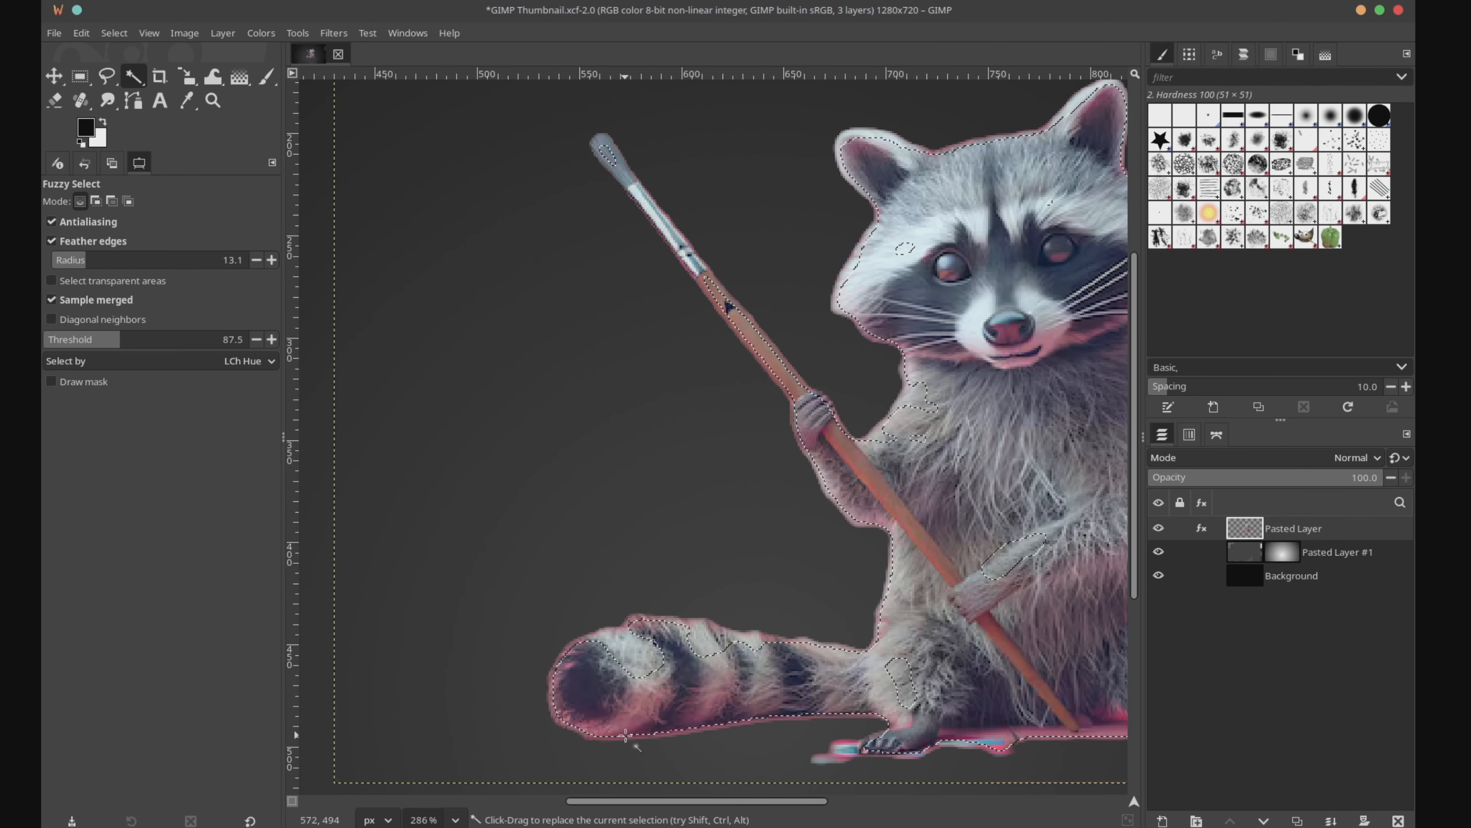
scroll(632, 735, "up", 4)
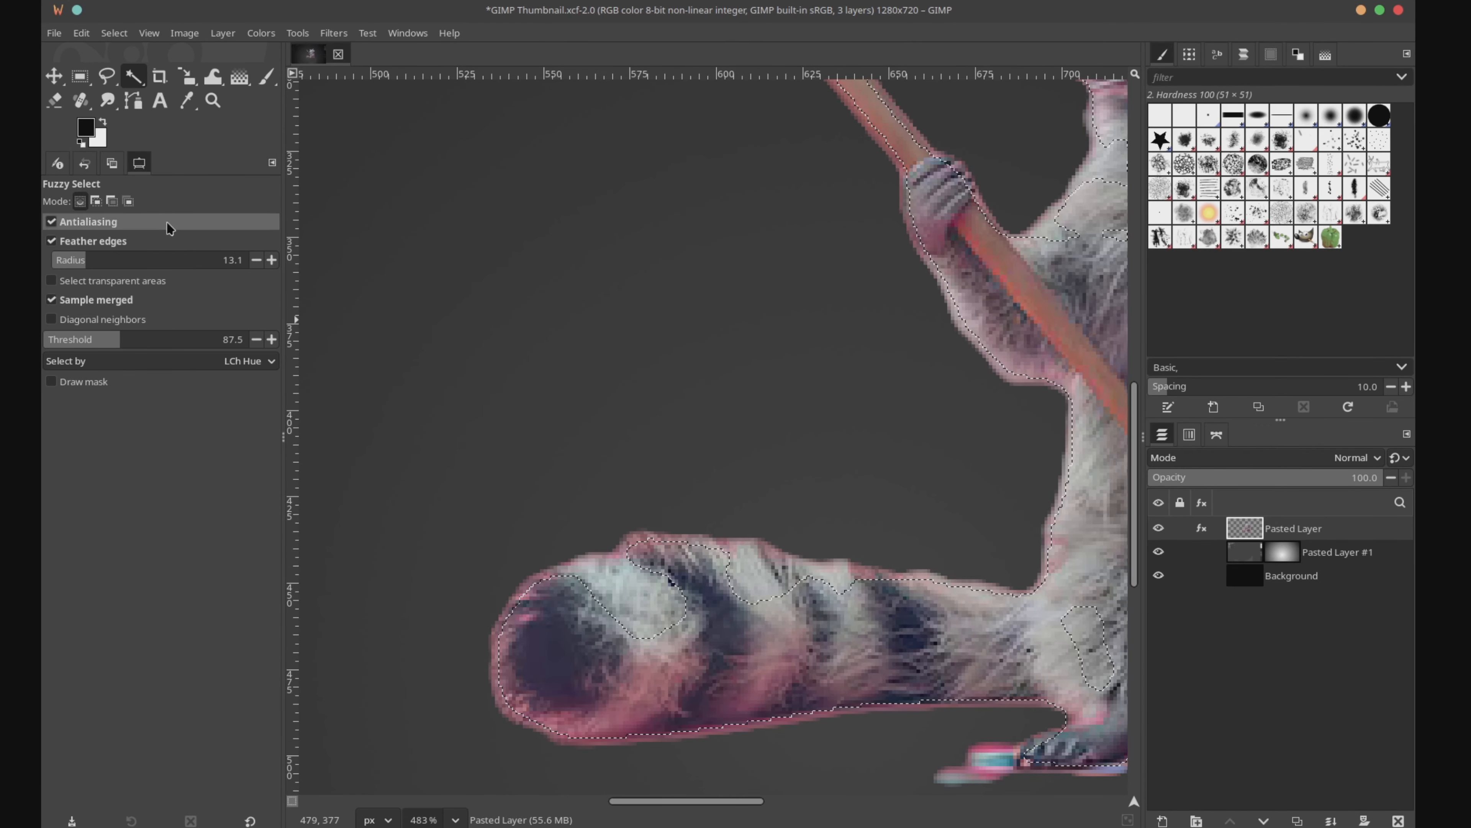
left_click(95, 202)
scroll(846, 408, "down", 4)
right_click(870, 464)
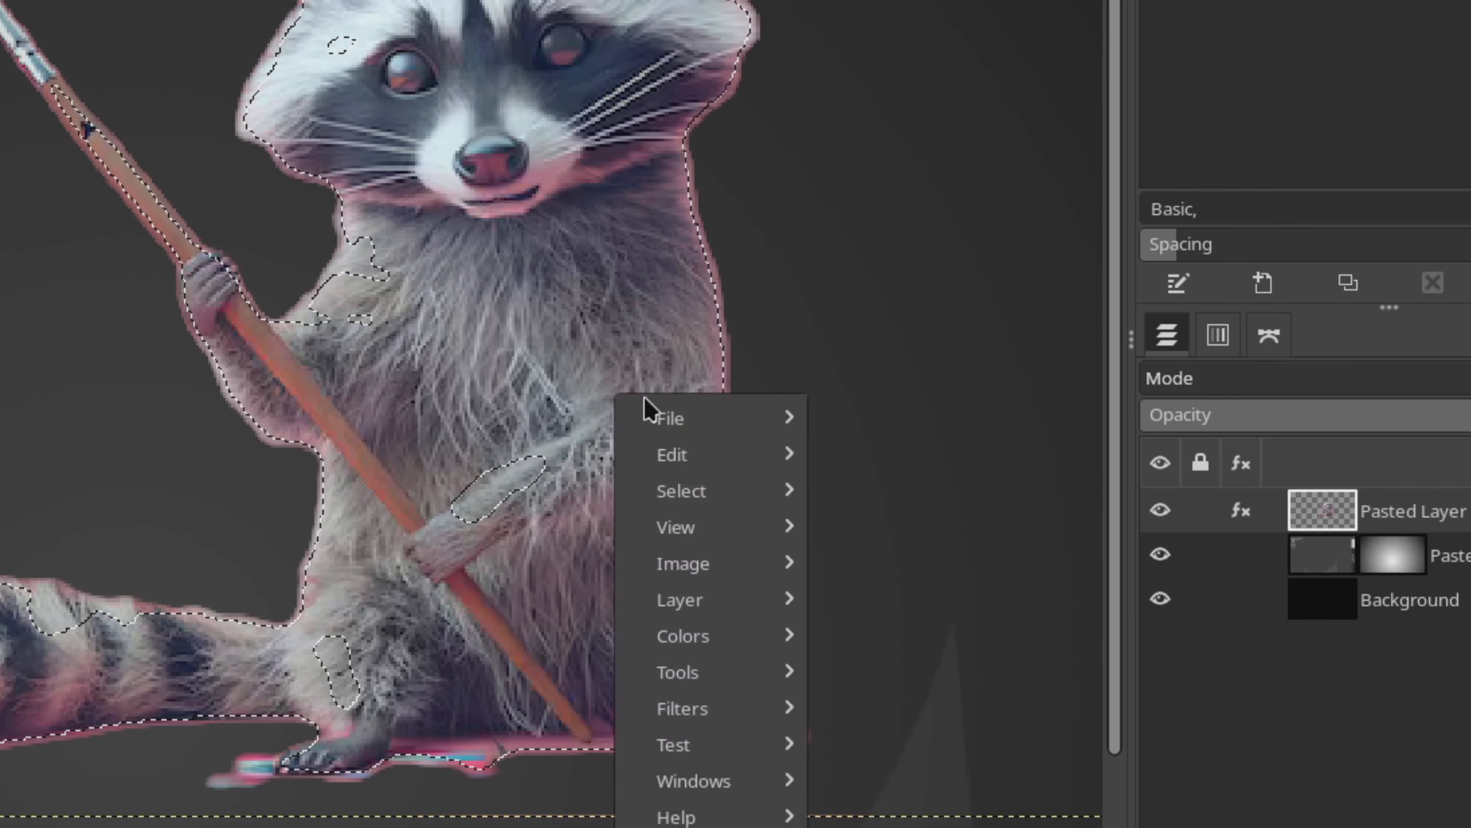
mouse_move(899, 499)
left_click(1015, 587)
key("ctrl+z")
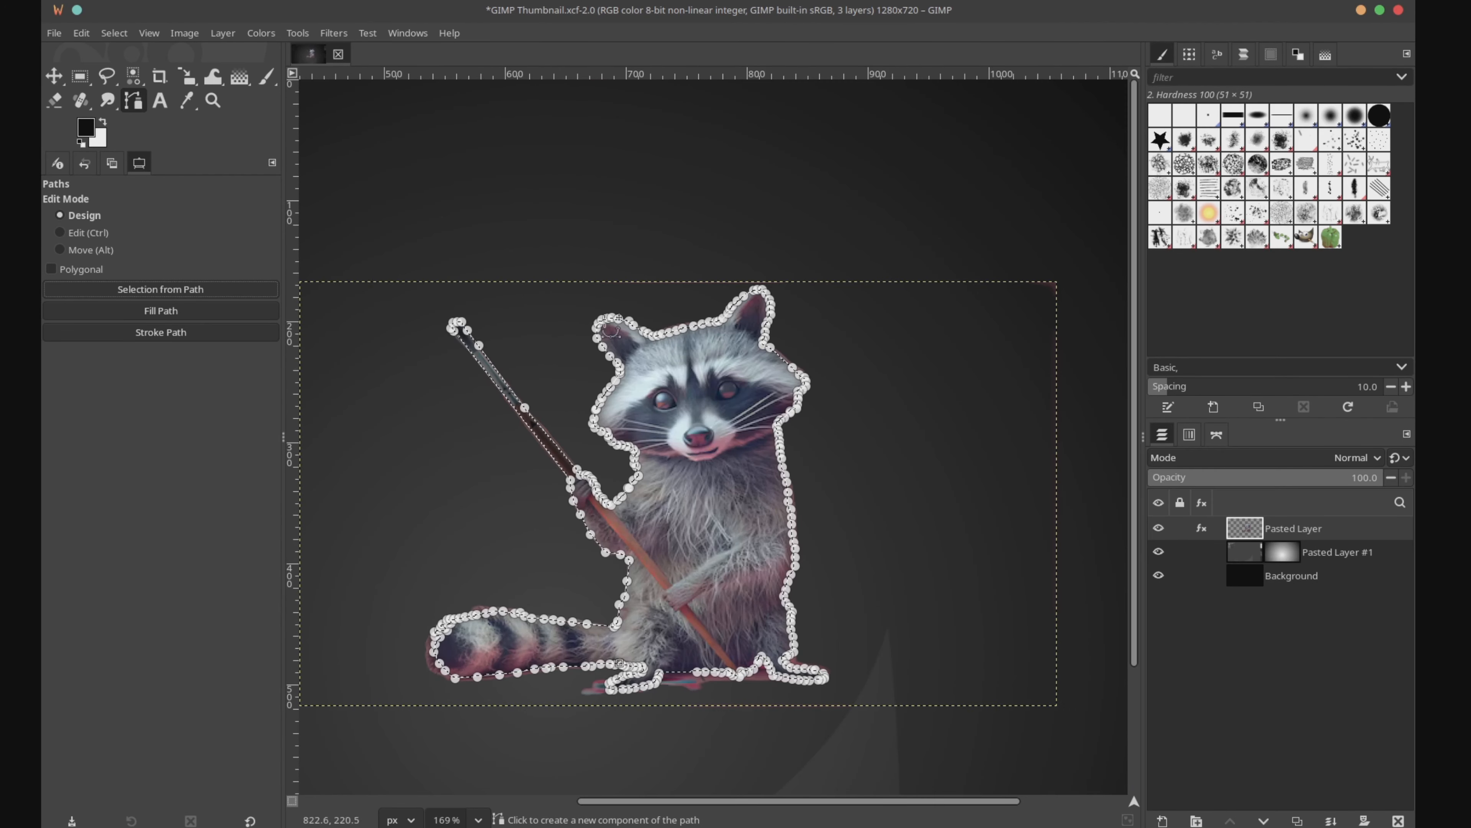
Step: Invert the selection traced around the raccoon and clear the leftover pink fringe and floor paint outside it
left_click(53, 77)
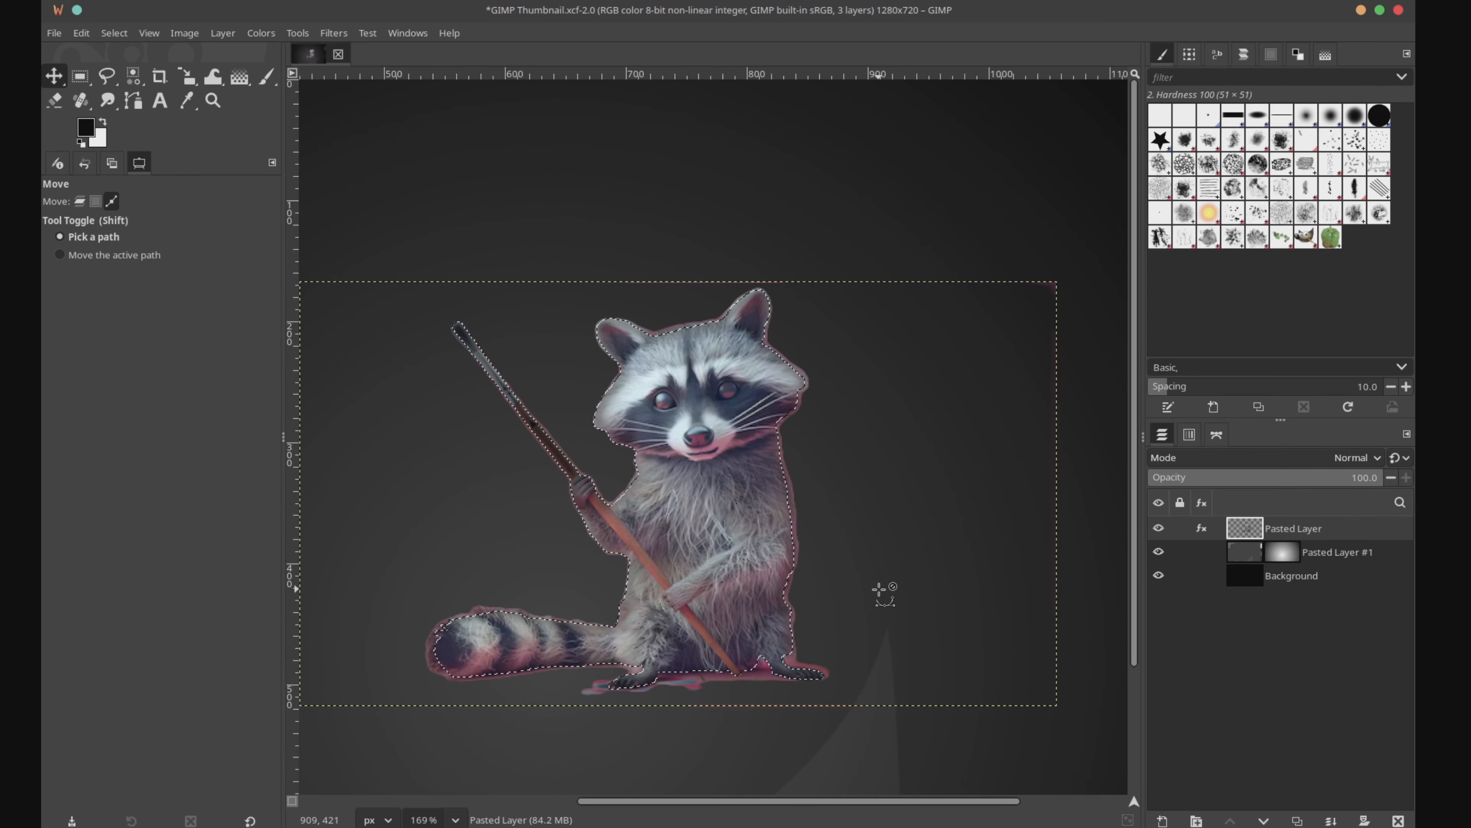
key("ctrl+i")
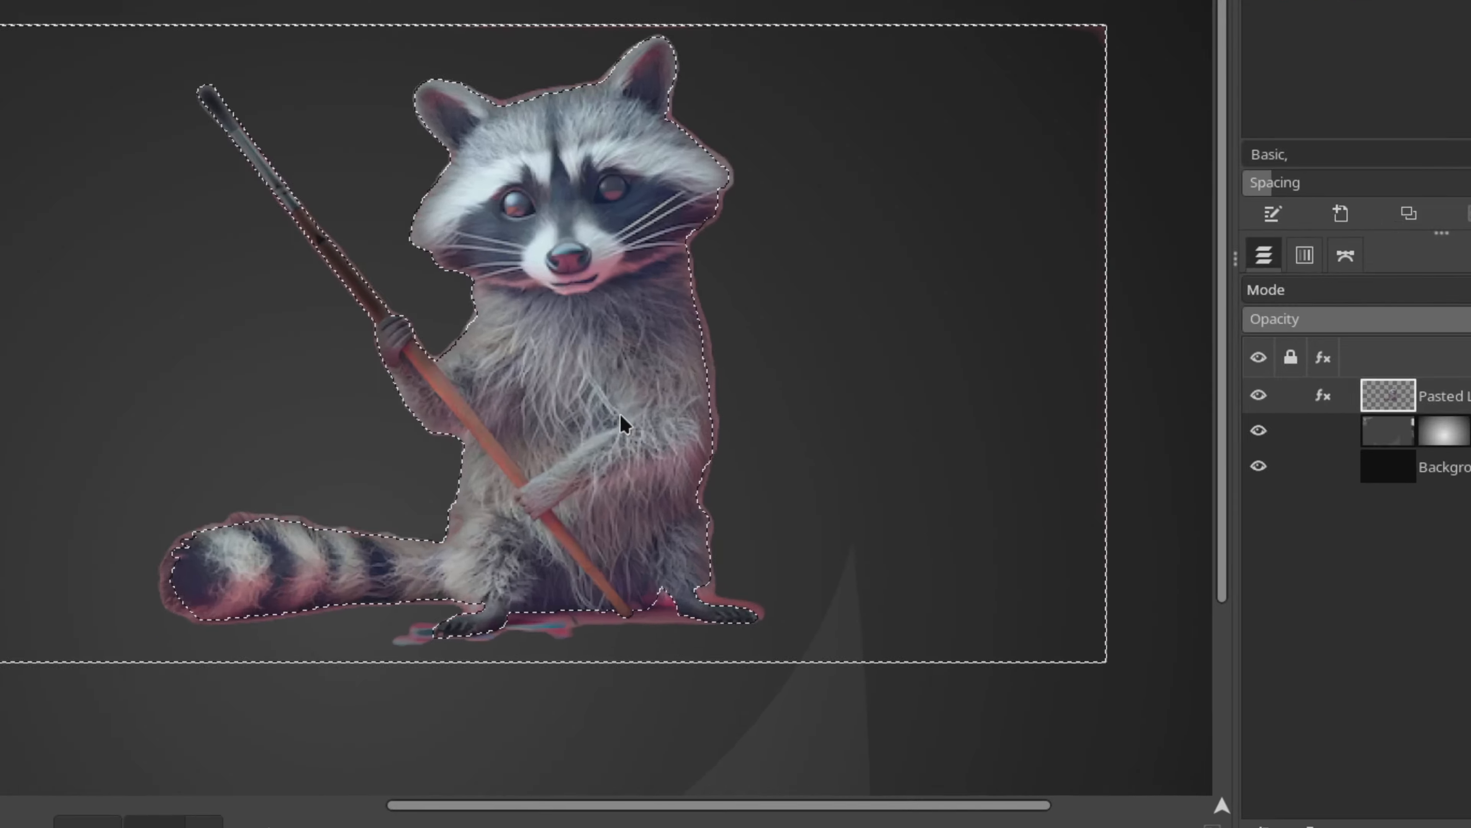
right_click(736, 546)
mouse_move(830, 580)
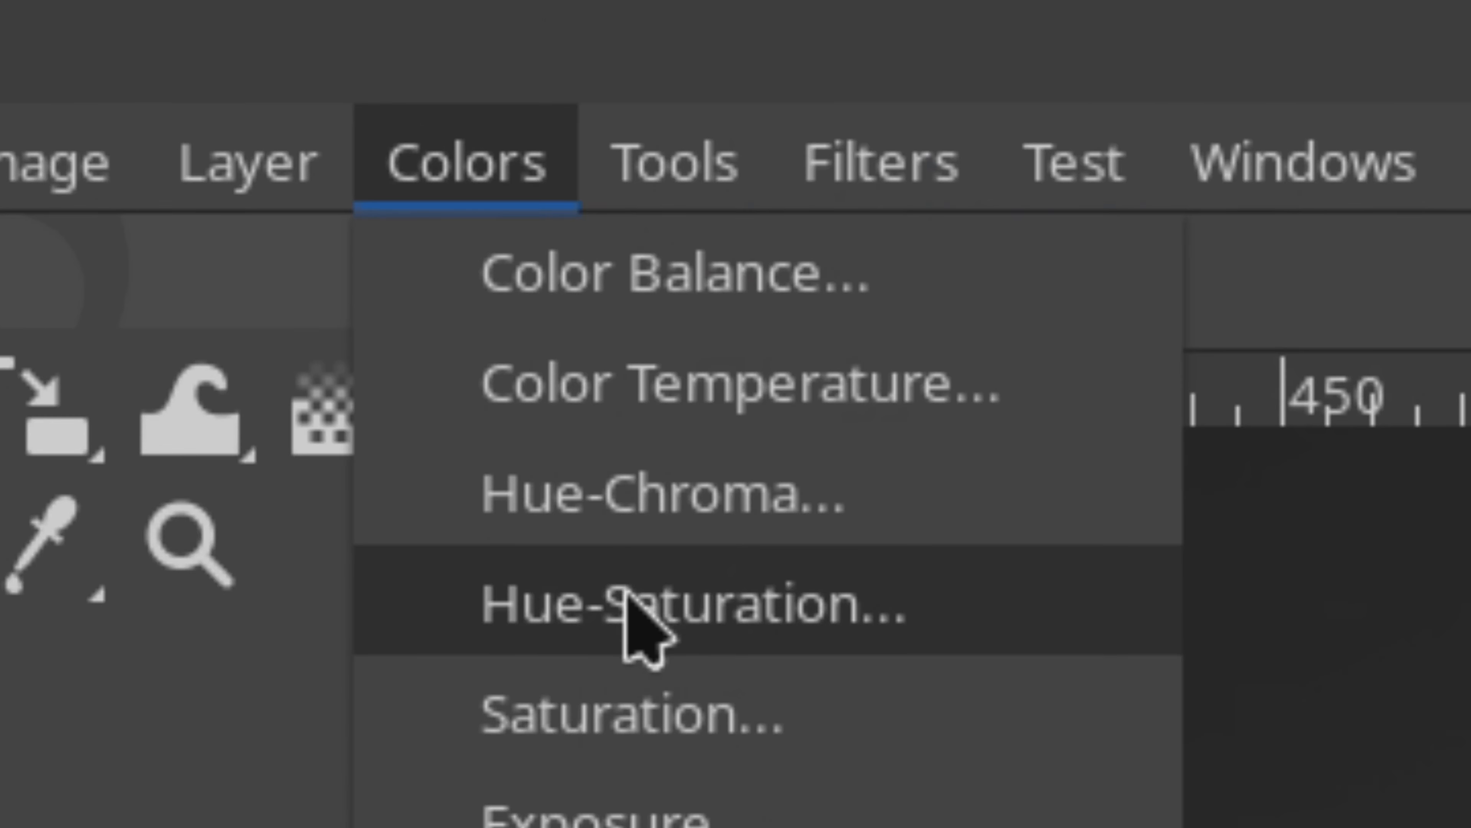
Step: Shift the raccoon layer's hue with Hue-Saturation so the paintbrush handle turns yellowish
left_click(634, 618)
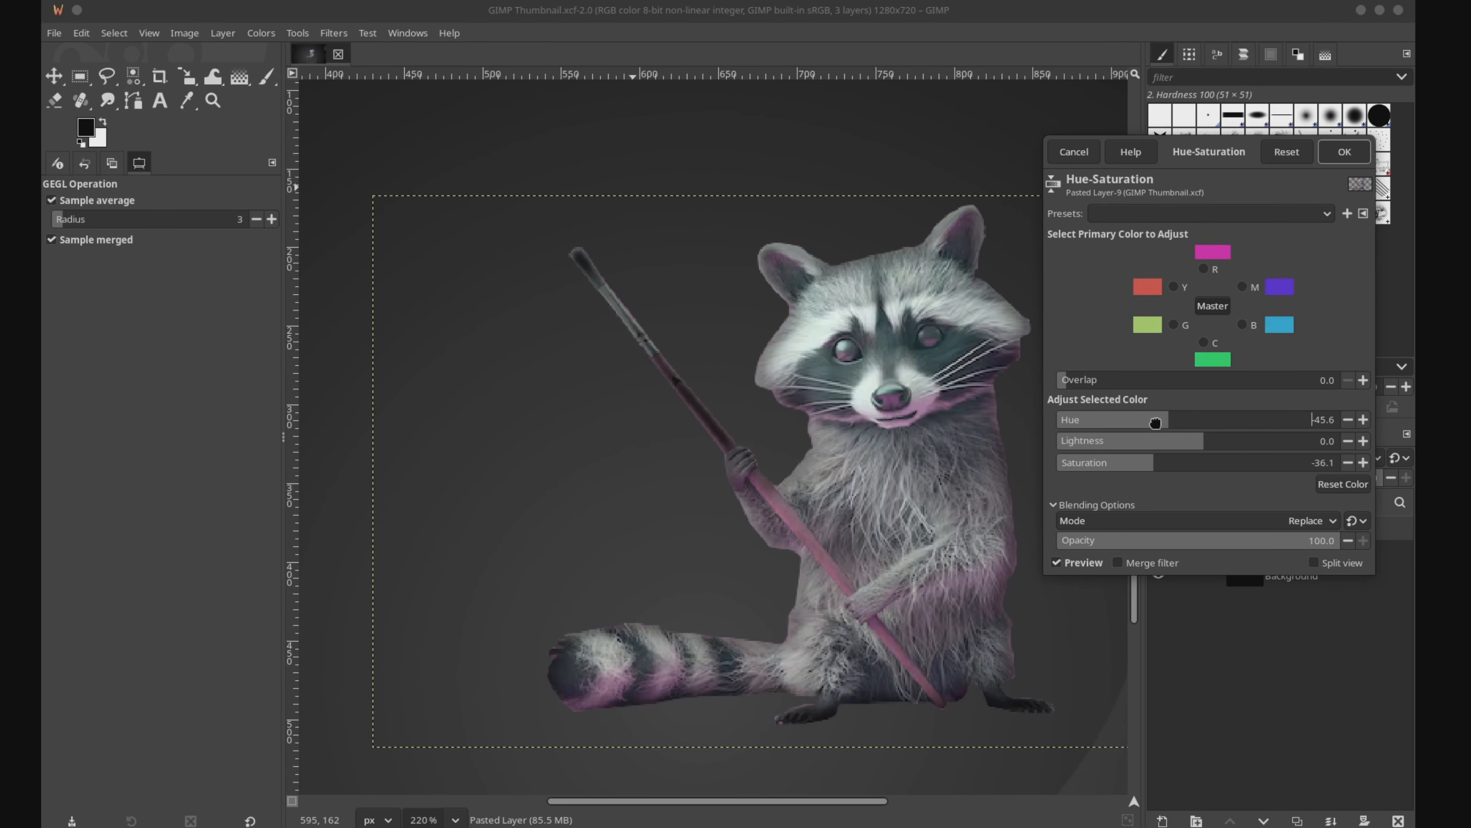
left_click_drag(1168, 419, 1216, 420)
left_click(1200, 373)
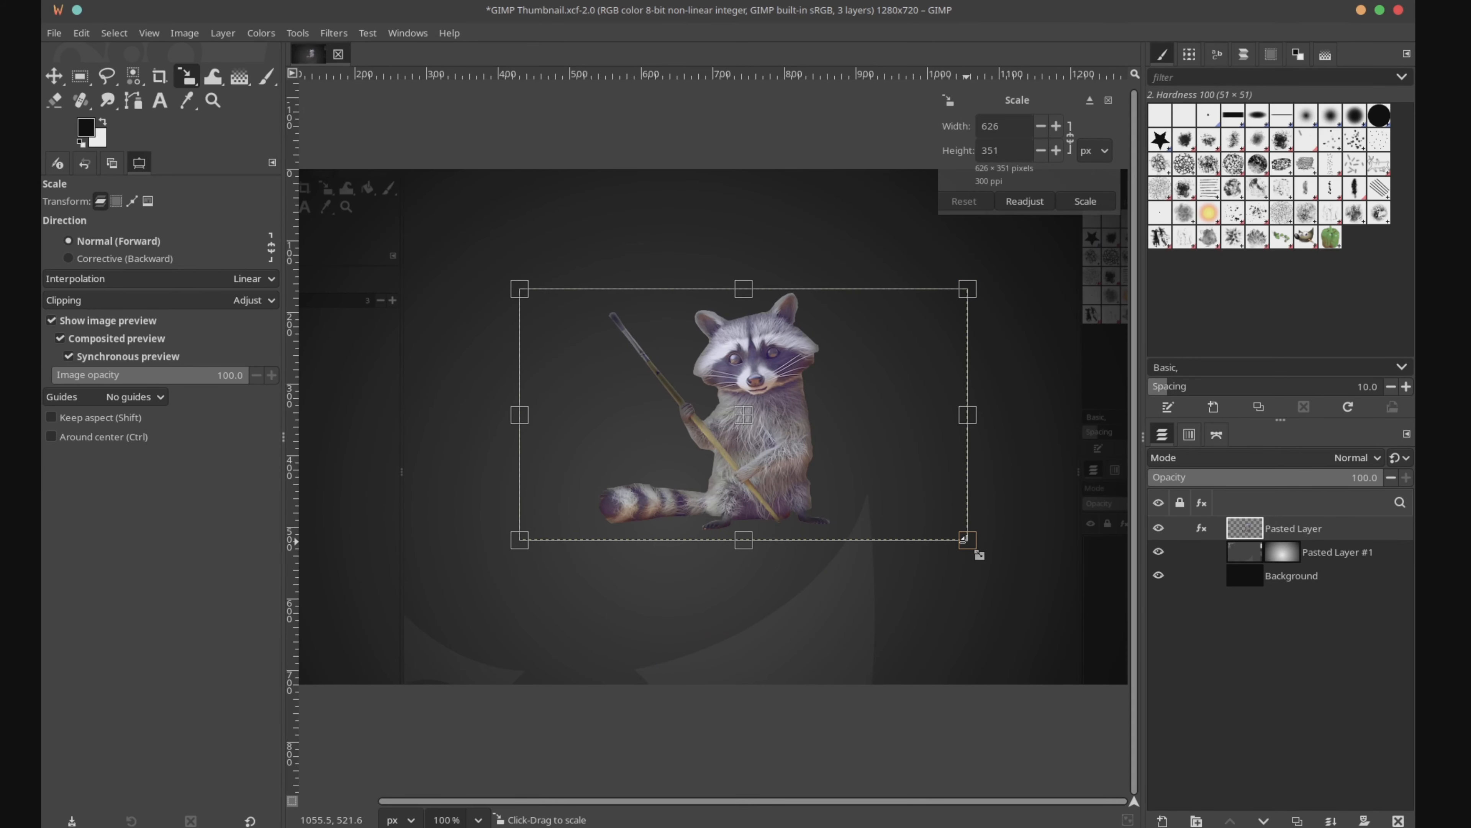
Step: Scale the raccoon layer to 970 × 544 px and move it slightly down and to the left on the canvas
left_click_drag(964, 539, 1151, 800)
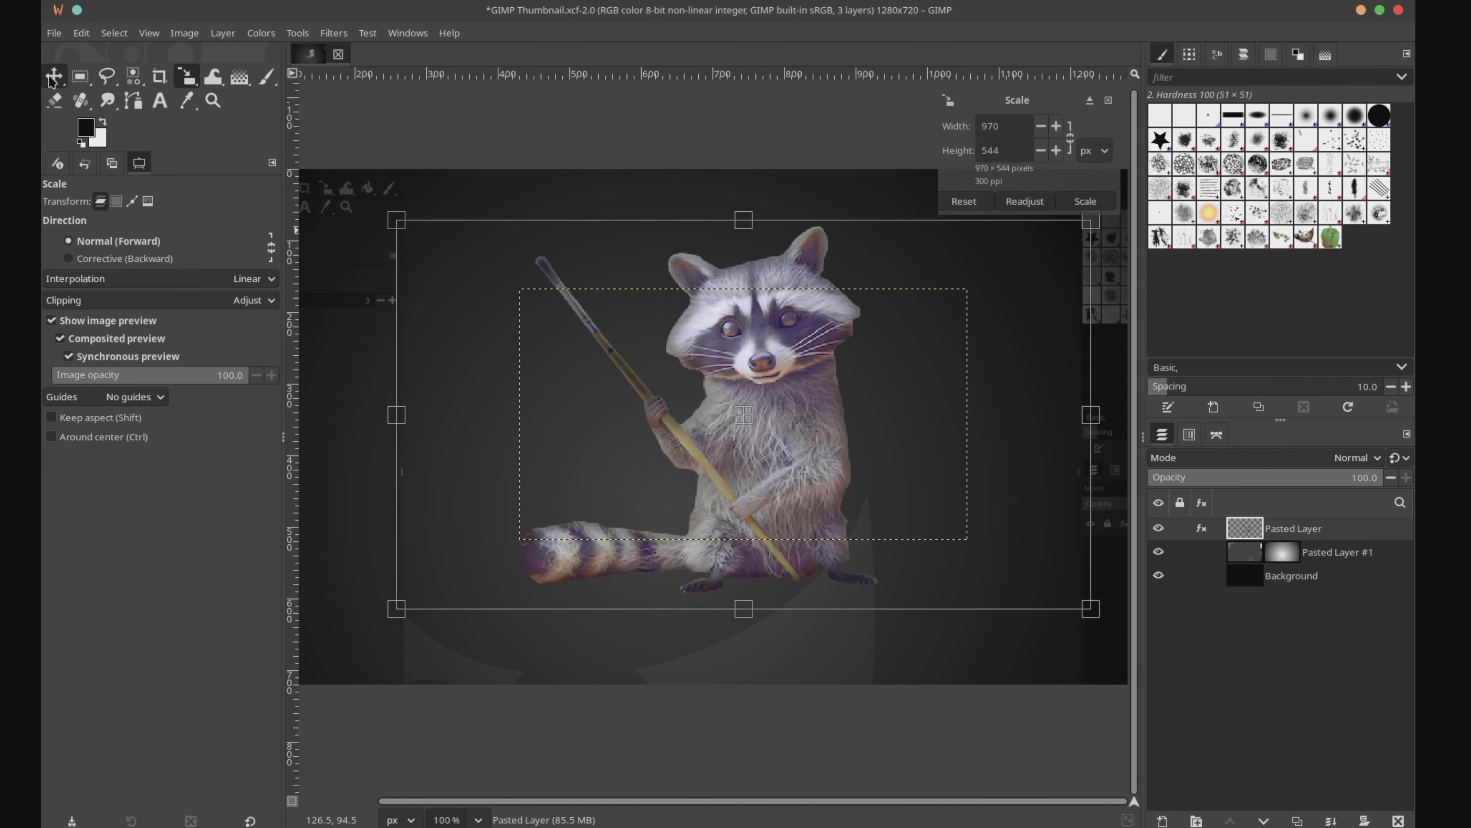
left_click(53, 76)
left_click_drag(789, 402, 762, 419)
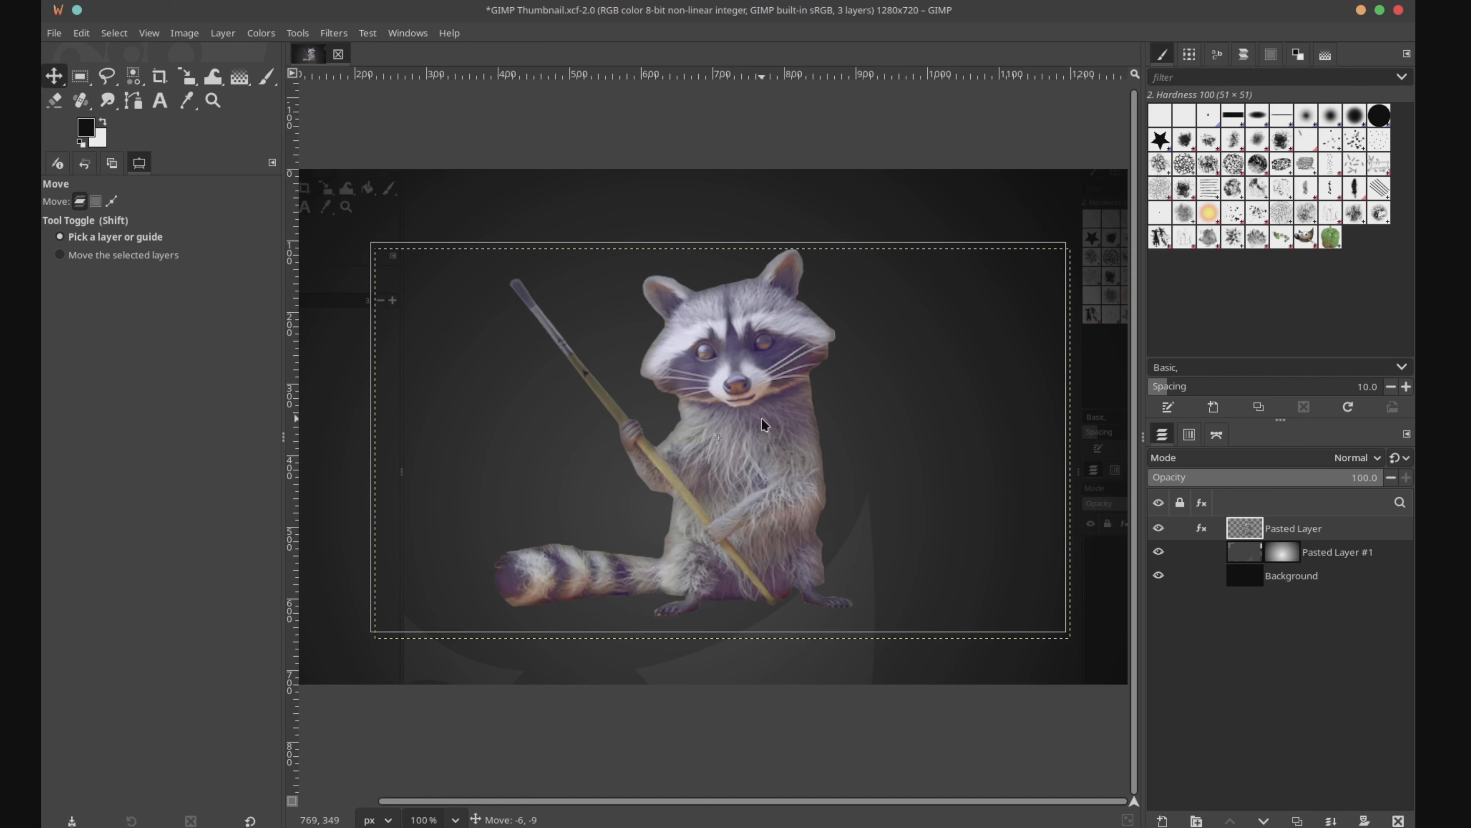
Step: Open the GEGL Styles filter on the raccoon layer and enable a black outline with blur radius 3 and grow radius 1
key("slash")
type("bevel")
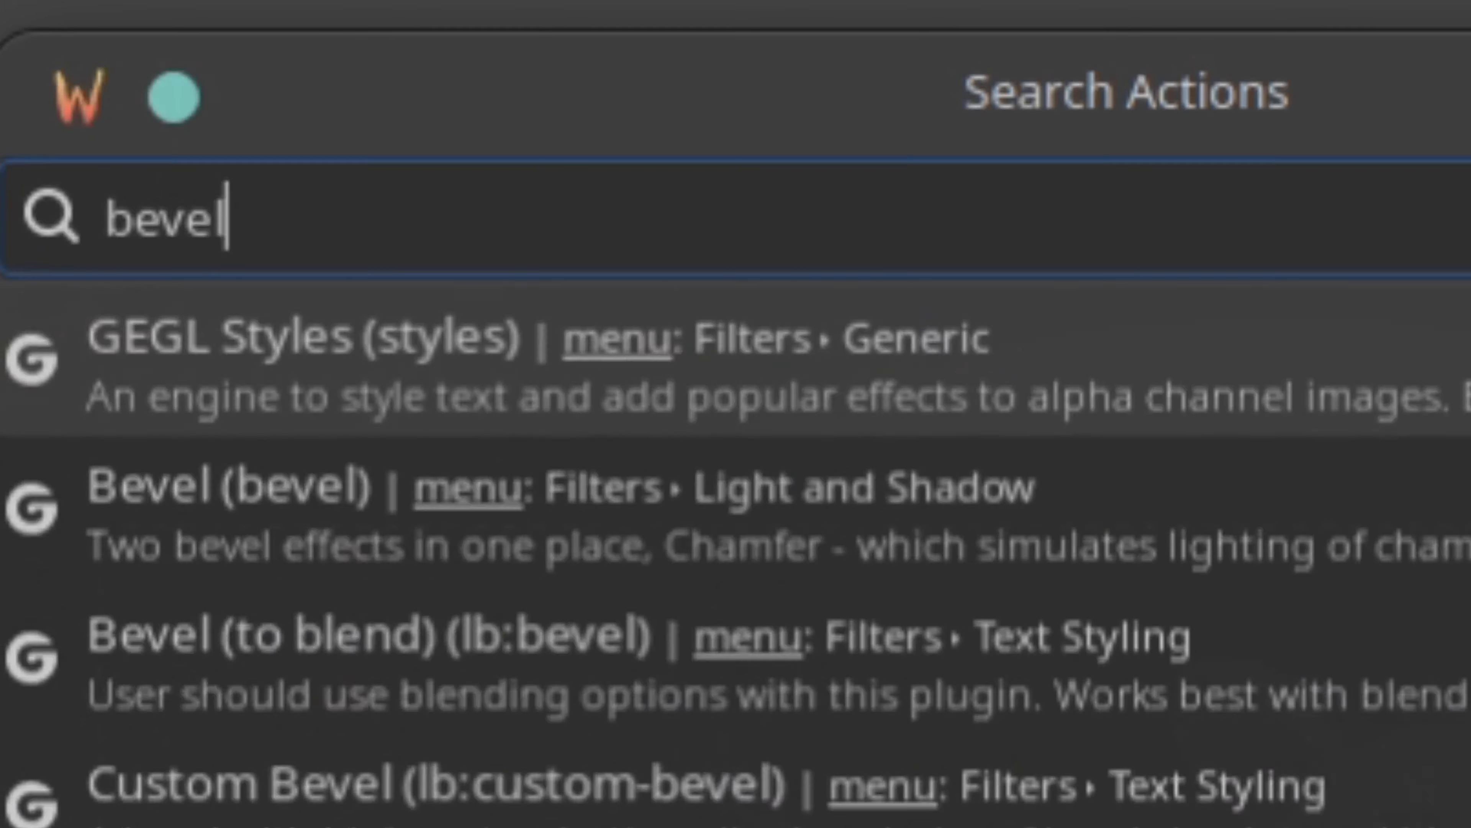
key("Return")
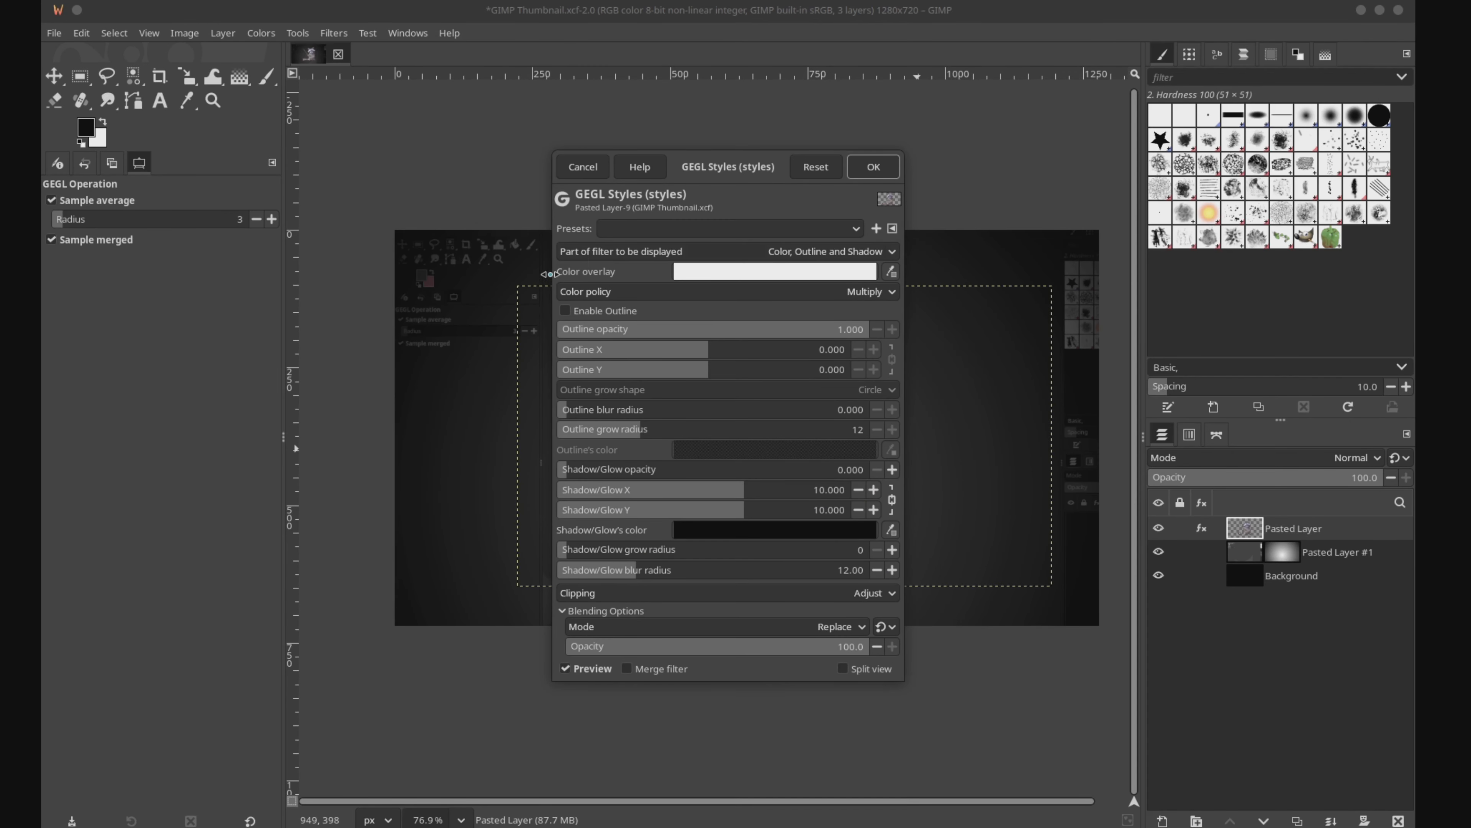
left_click(605, 311)
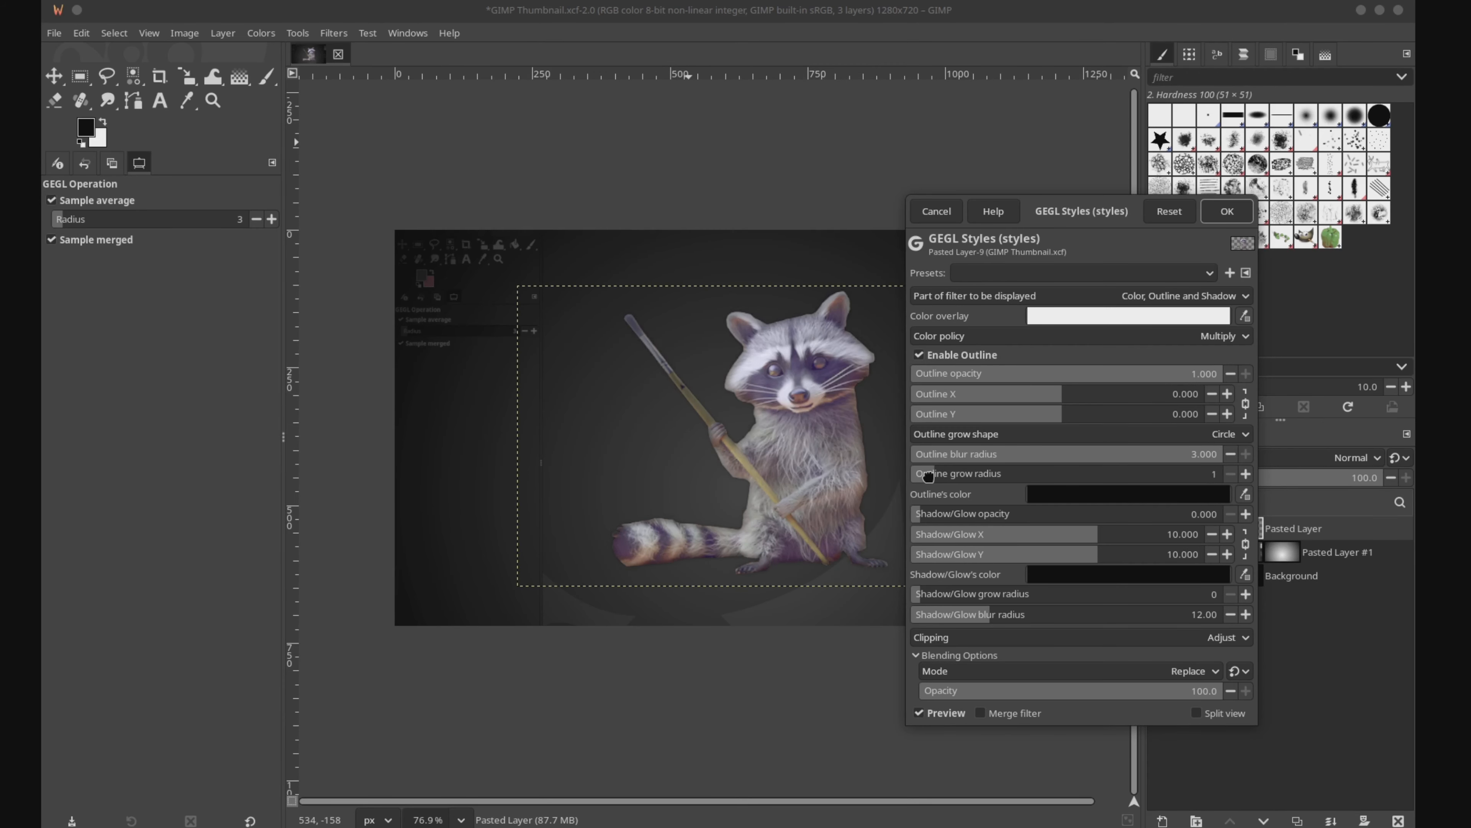
Step: Show the filter's Bevel and Inner Glow part, enable the bevel and set its elevation to 125
left_click(999, 300)
left_click(1147, 367)
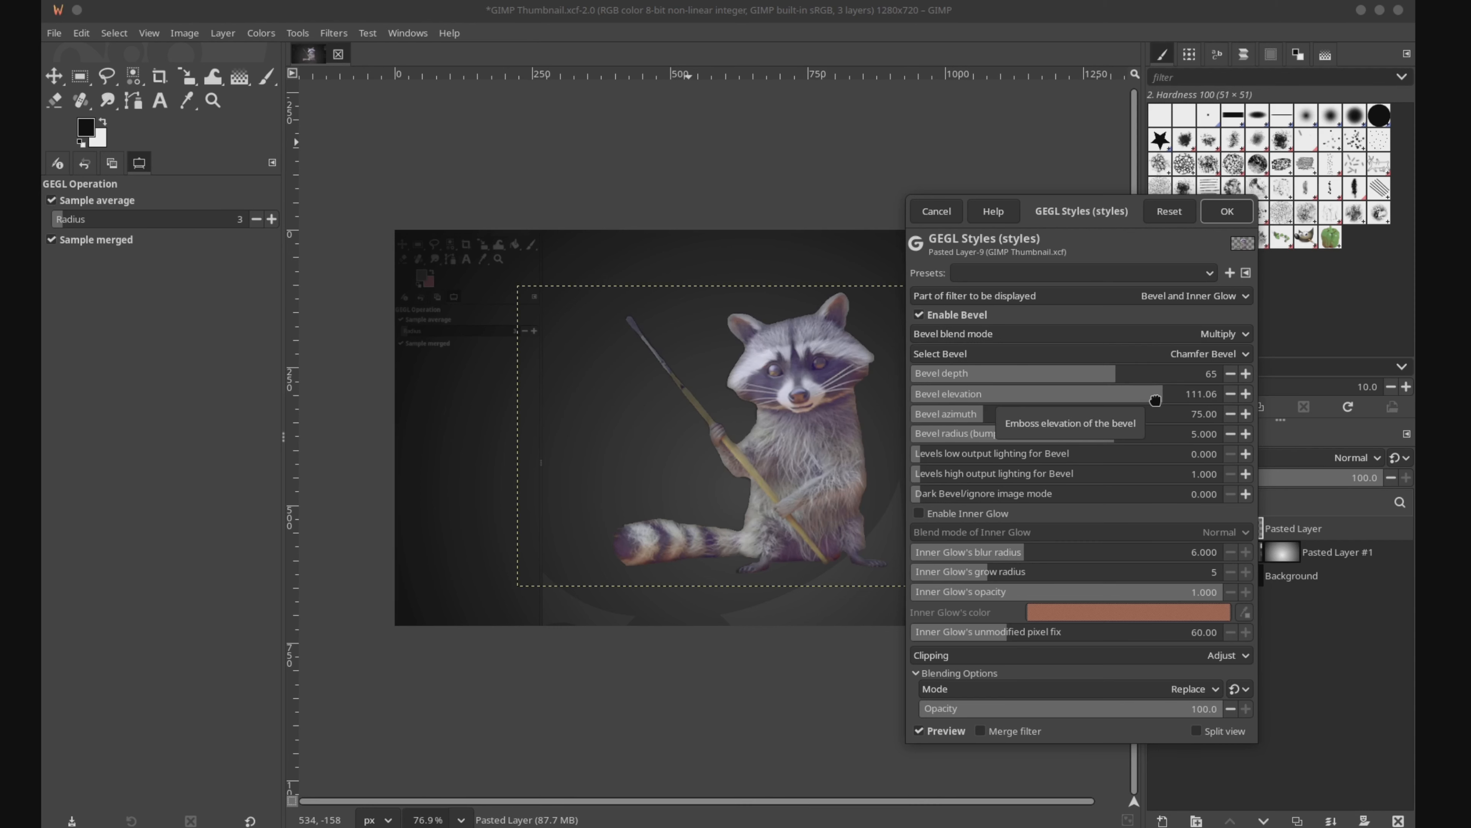
left_click_drag(1155, 400, 1223, 400)
left_click_drag(1101, 390, 1240, 400)
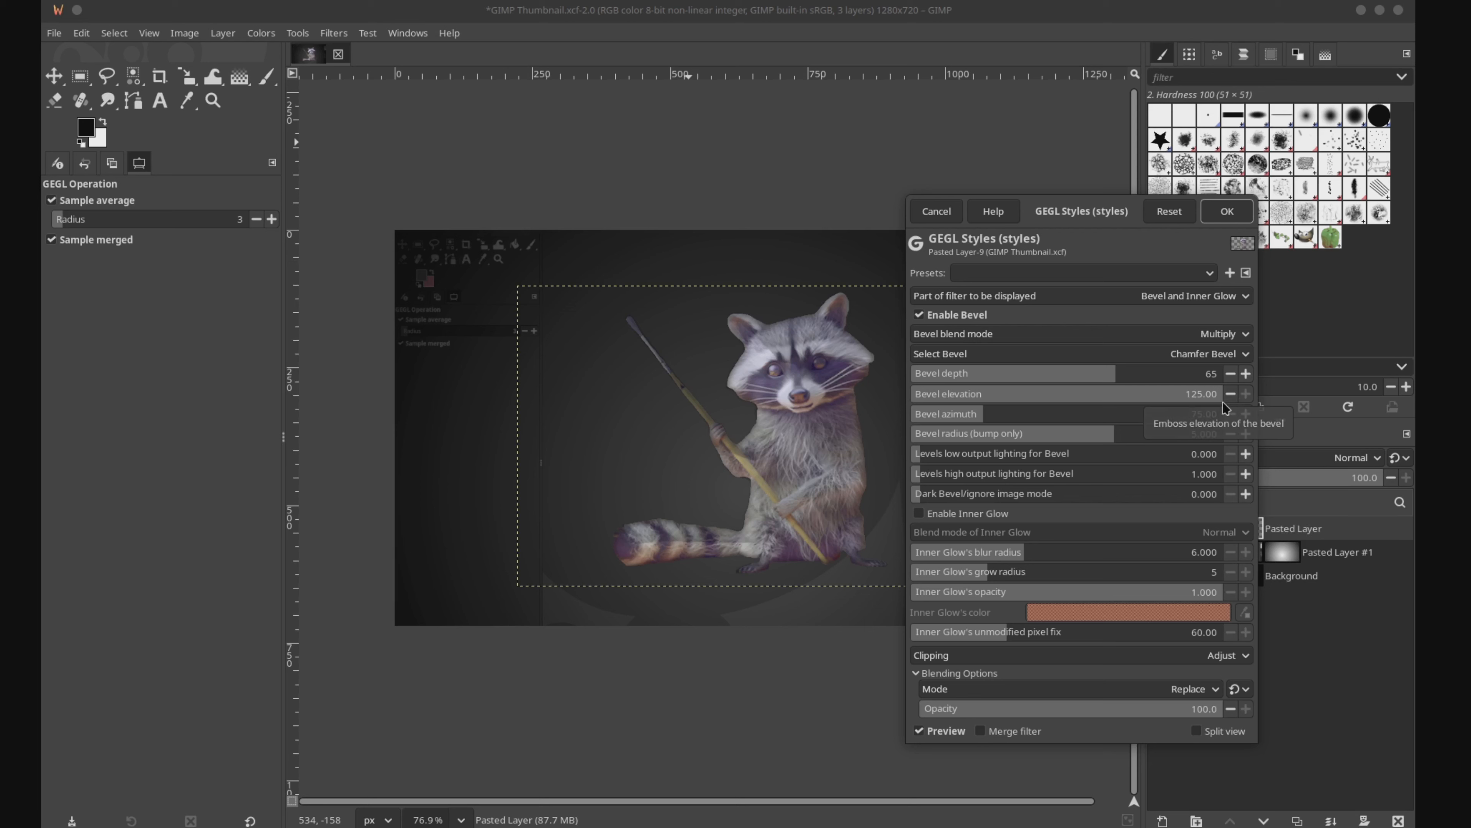
Step: Set the outline grow radius to 6 in GEGL Styles and apply the filter to the raccoon layer
left_click_drag(1073, 408, 1102, 409)
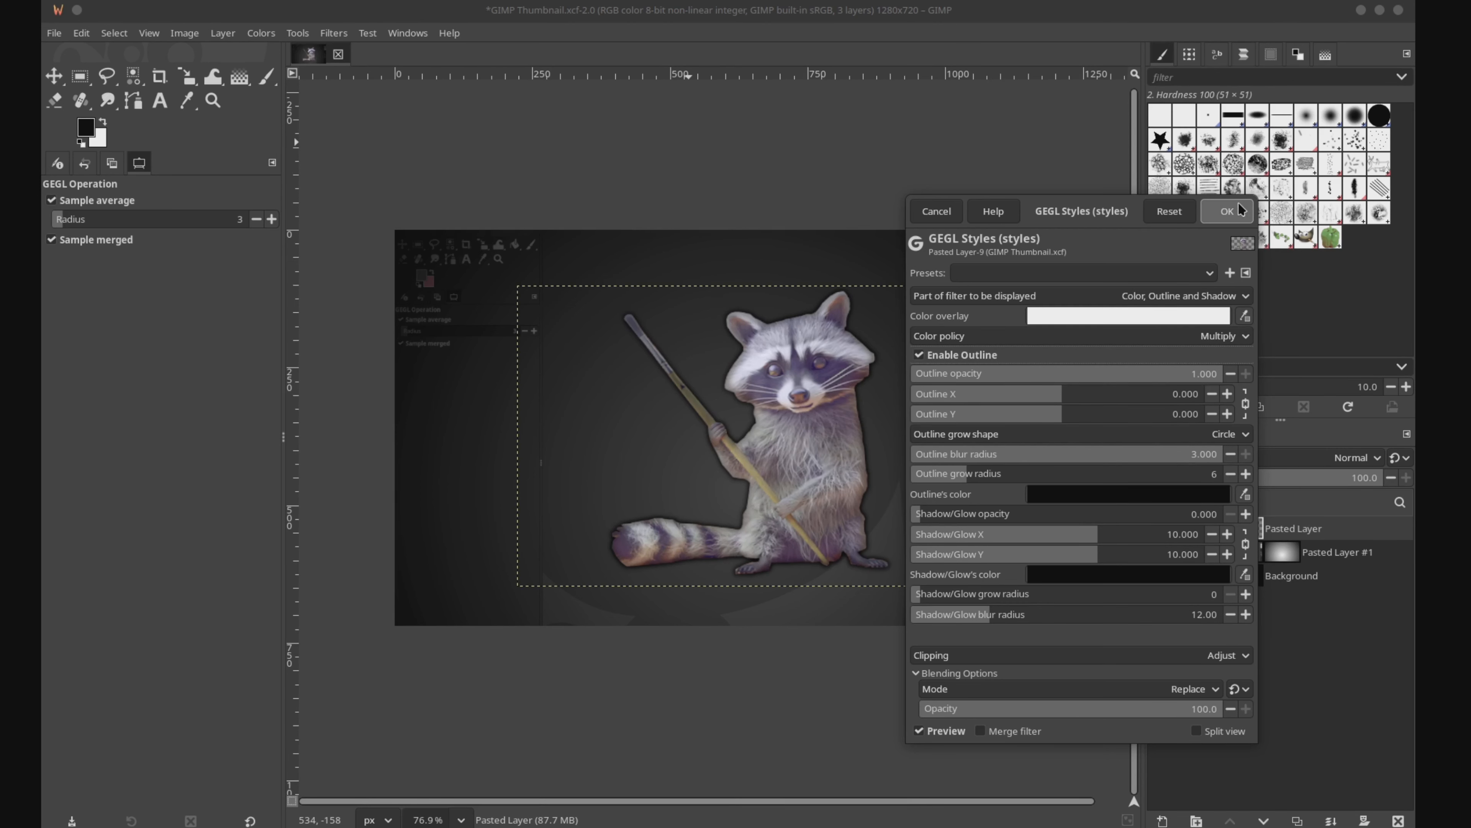
left_click(1223, 218)
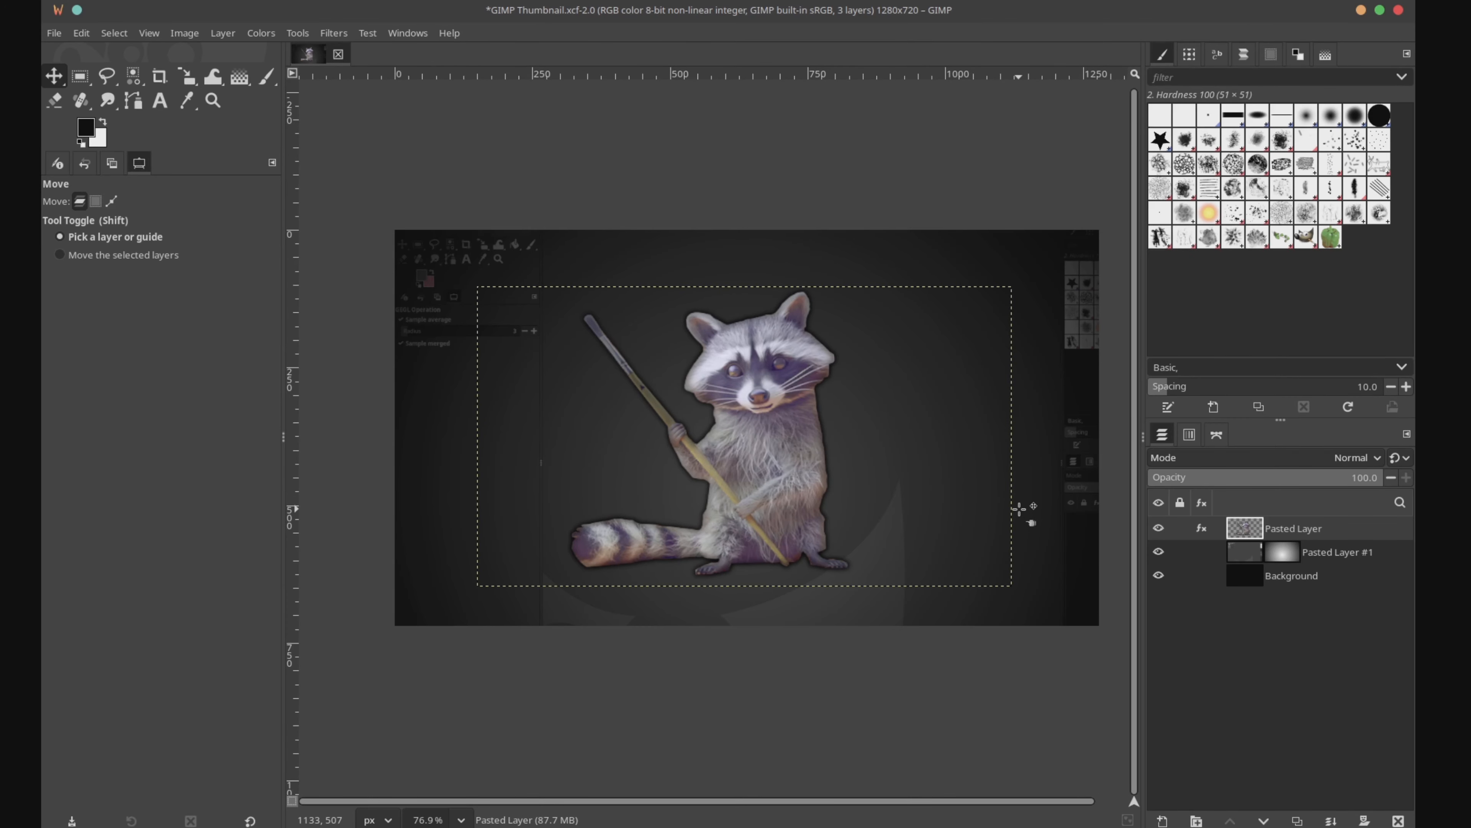
Step: Search the available actions for "beve" and open the GEGL Styles filter again on the raccoon layer
key("slash")
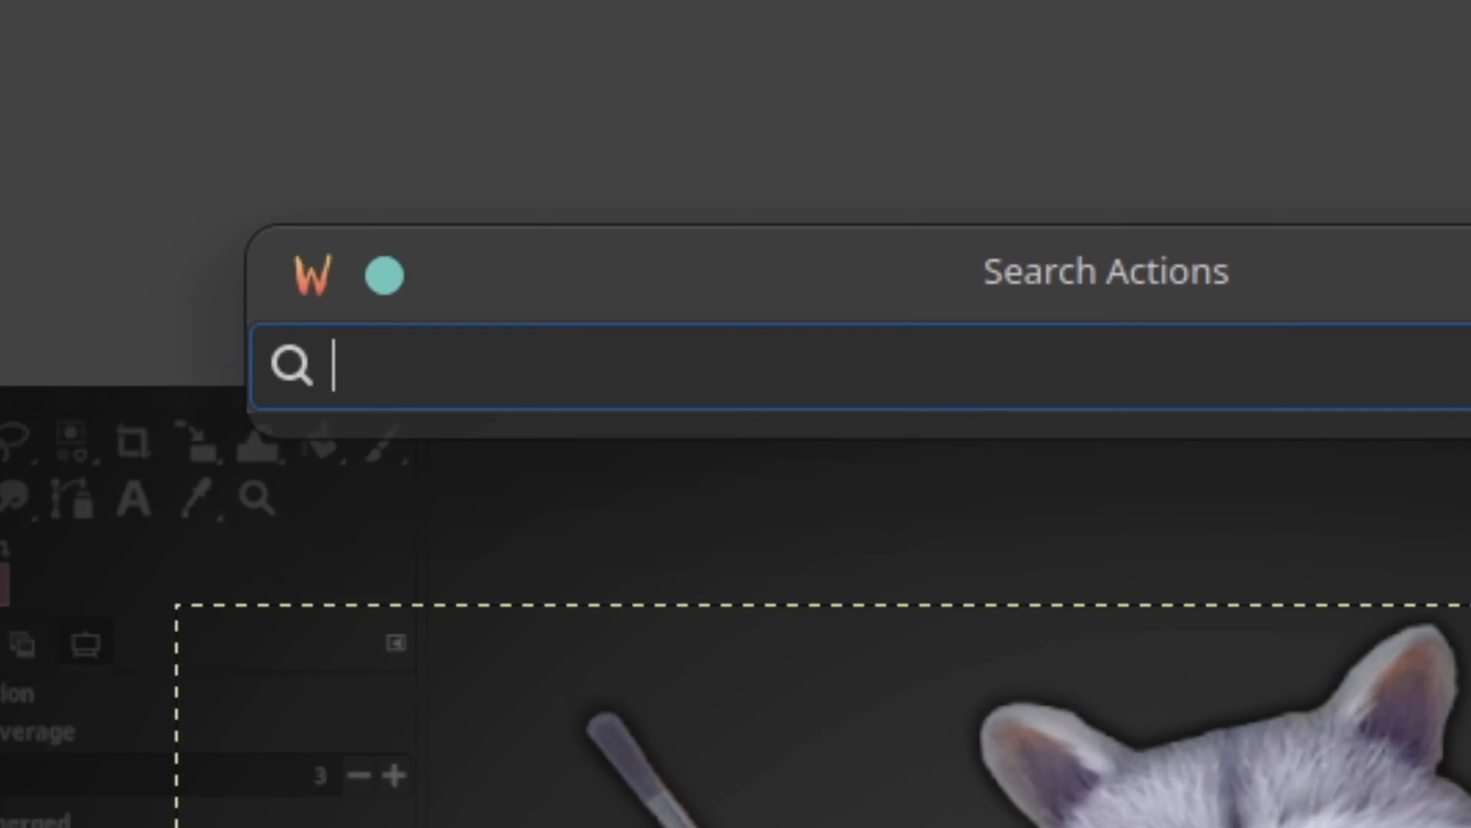
type("beve")
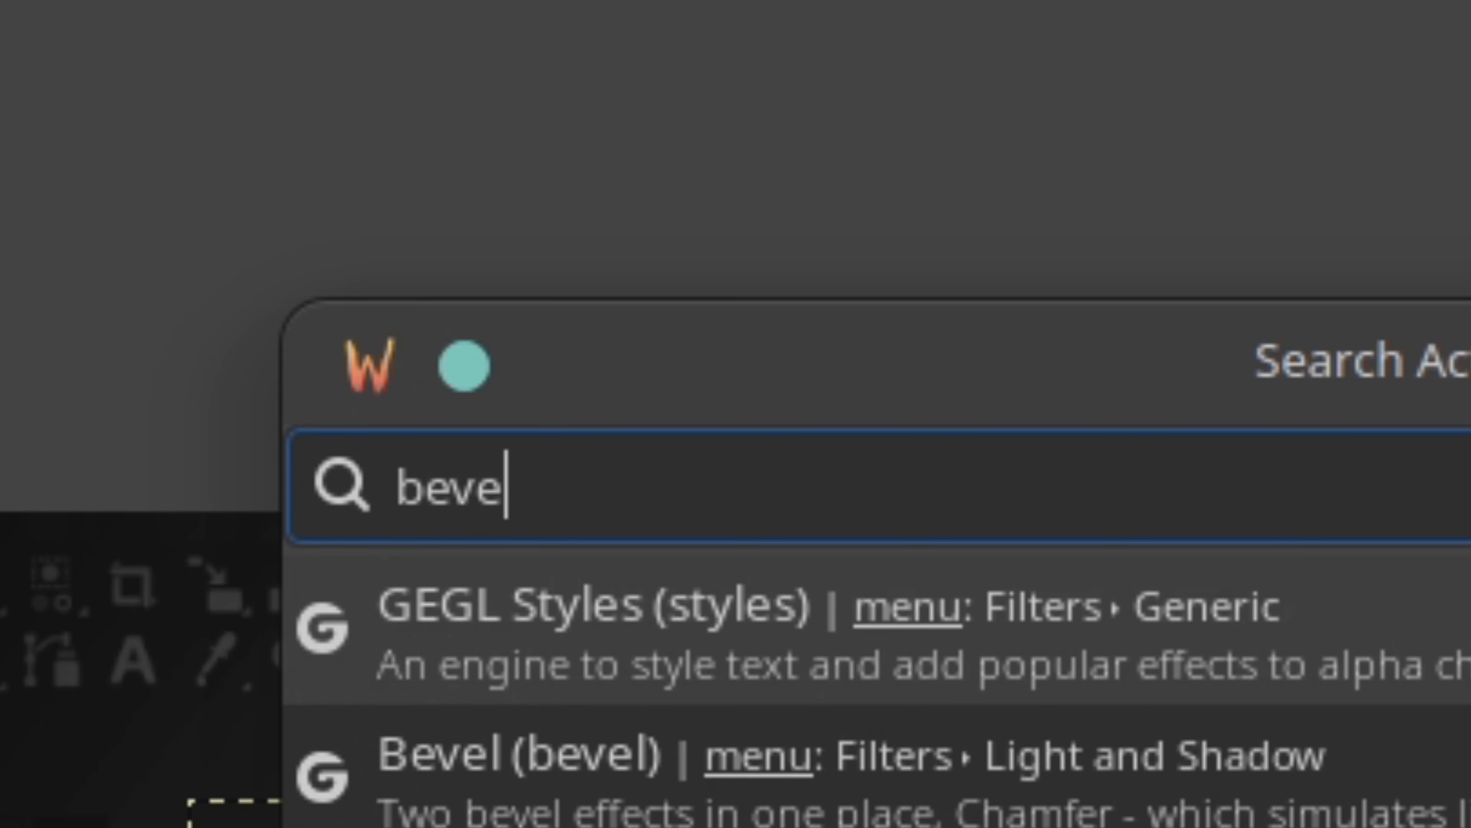
key("Return")
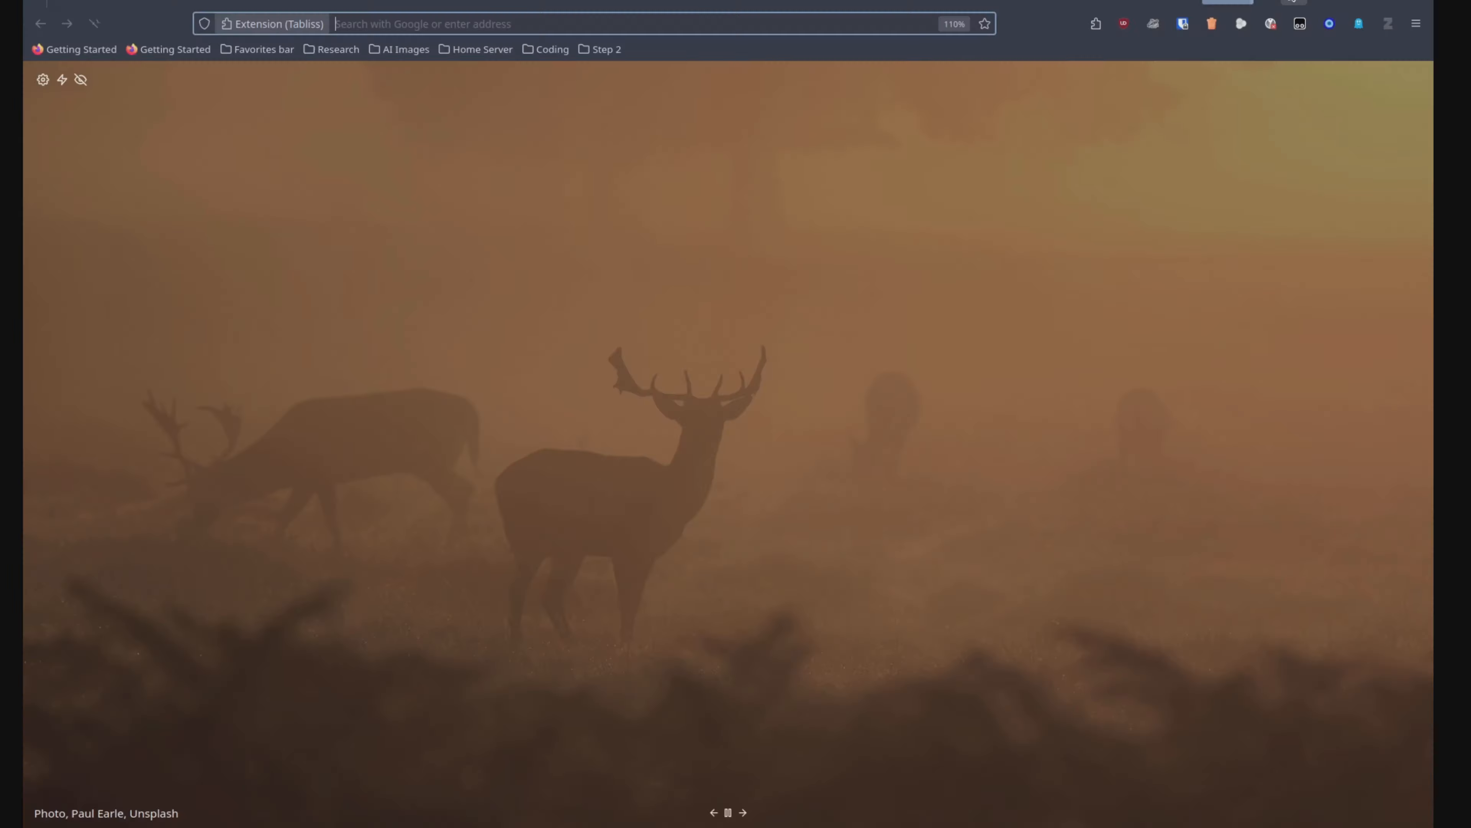
Step: Switch to the web browser, search images for "archlinux logo:svg" and copy the blue Arch logo from SVG Repo
type("archli")
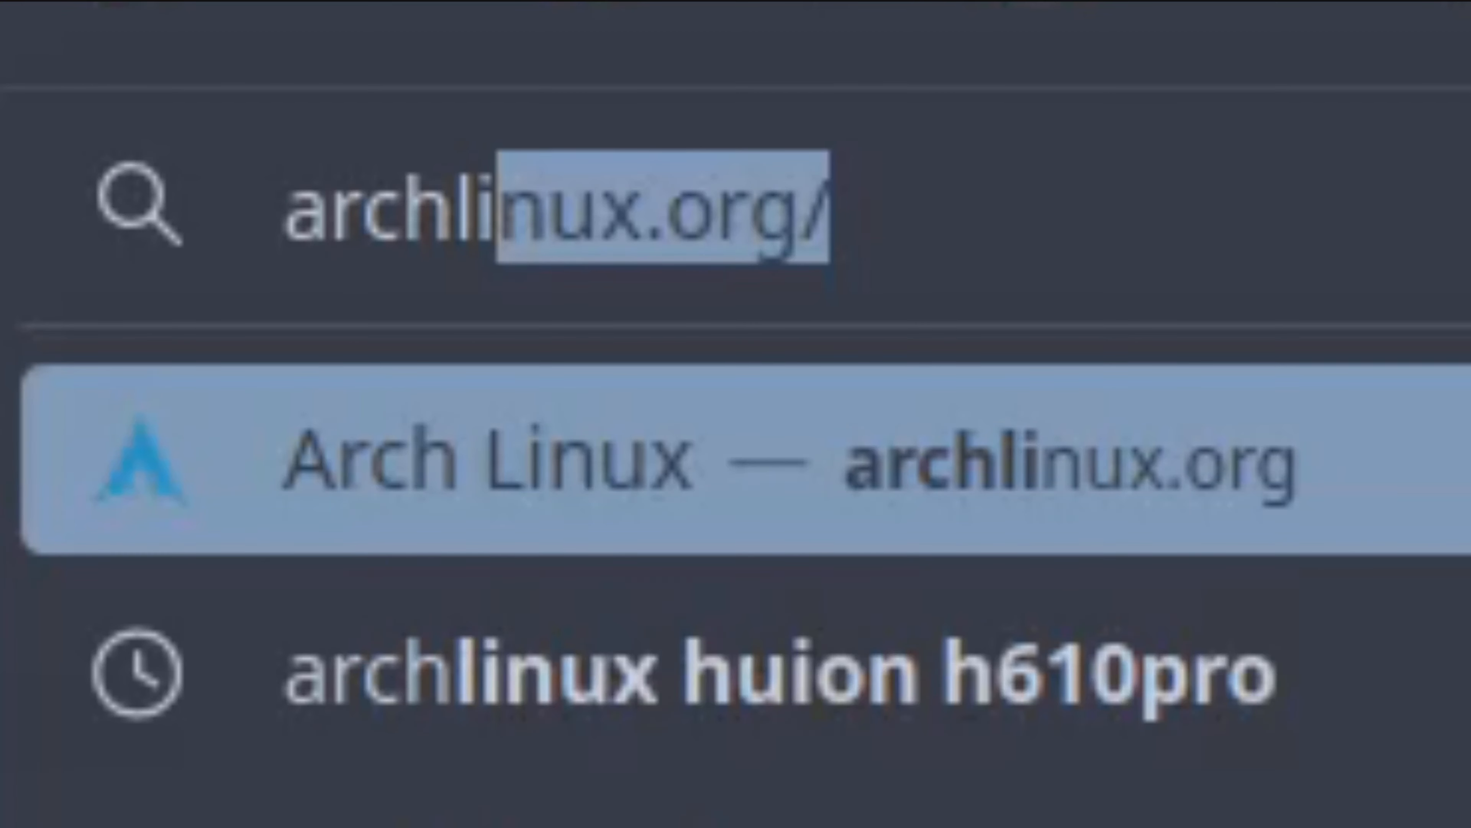
type("nux logo")
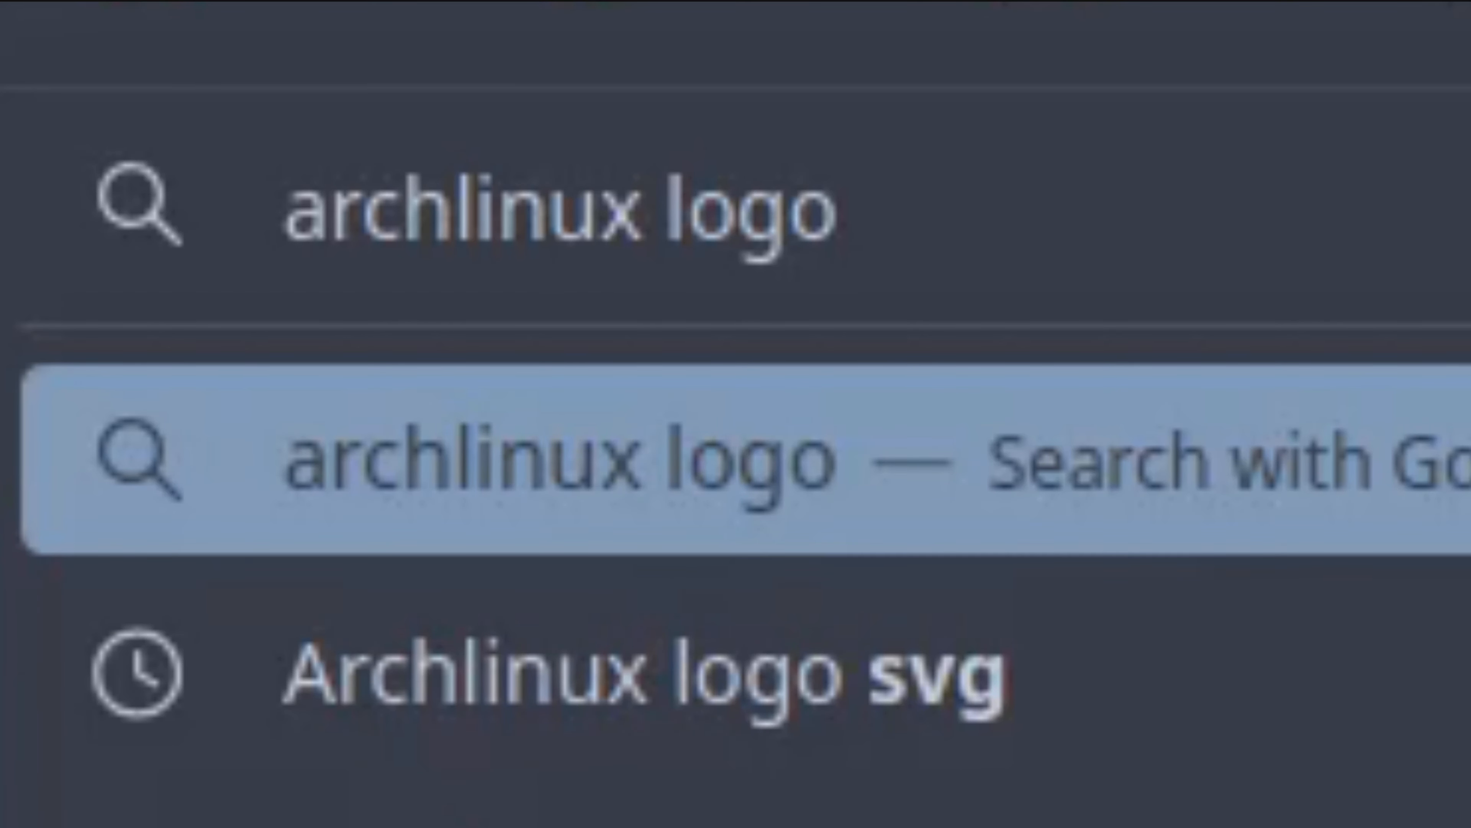
type(":")
key("BackSpace")
type(":")
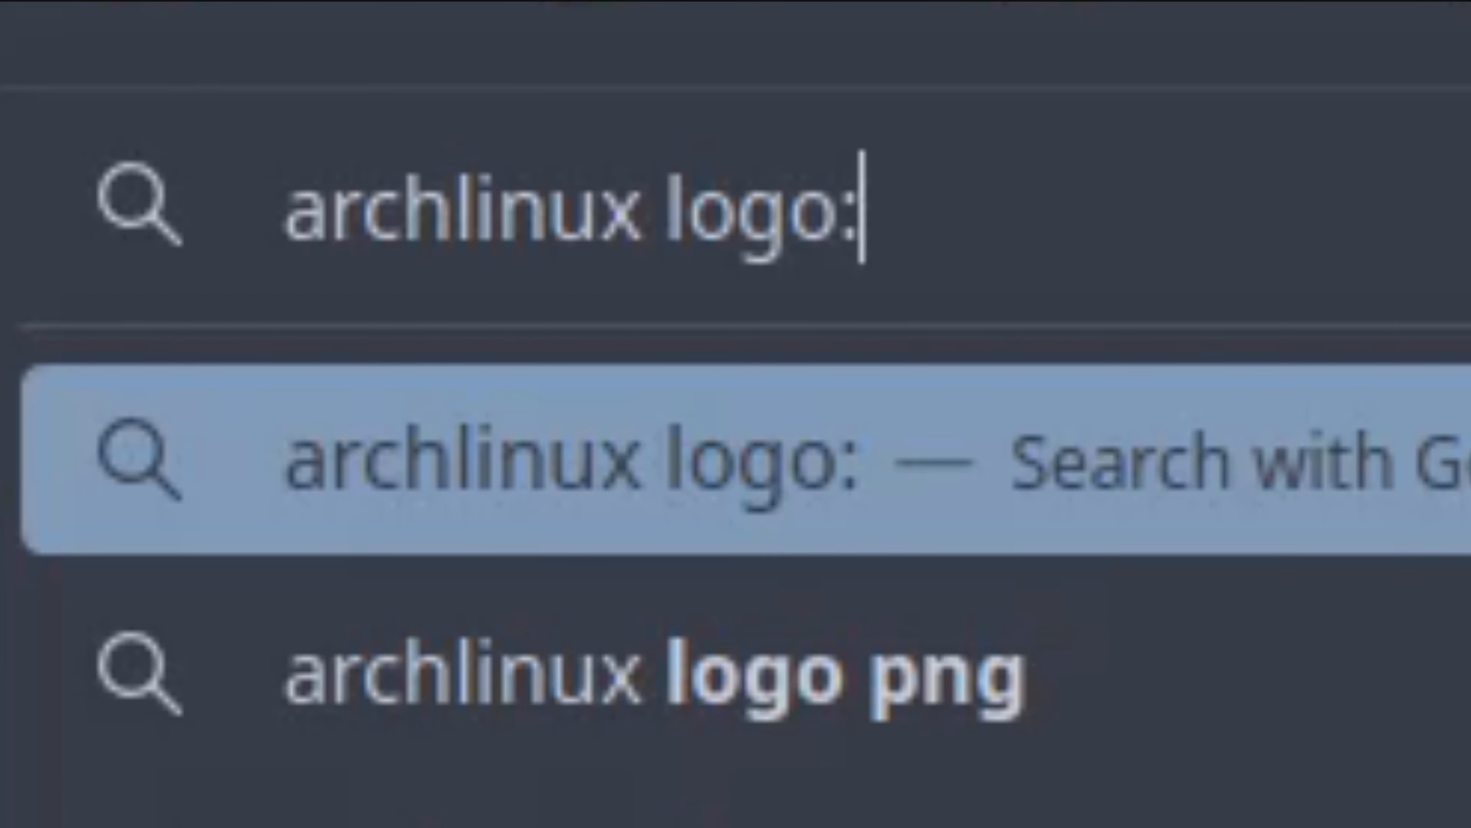
type("svg")
key("Return")
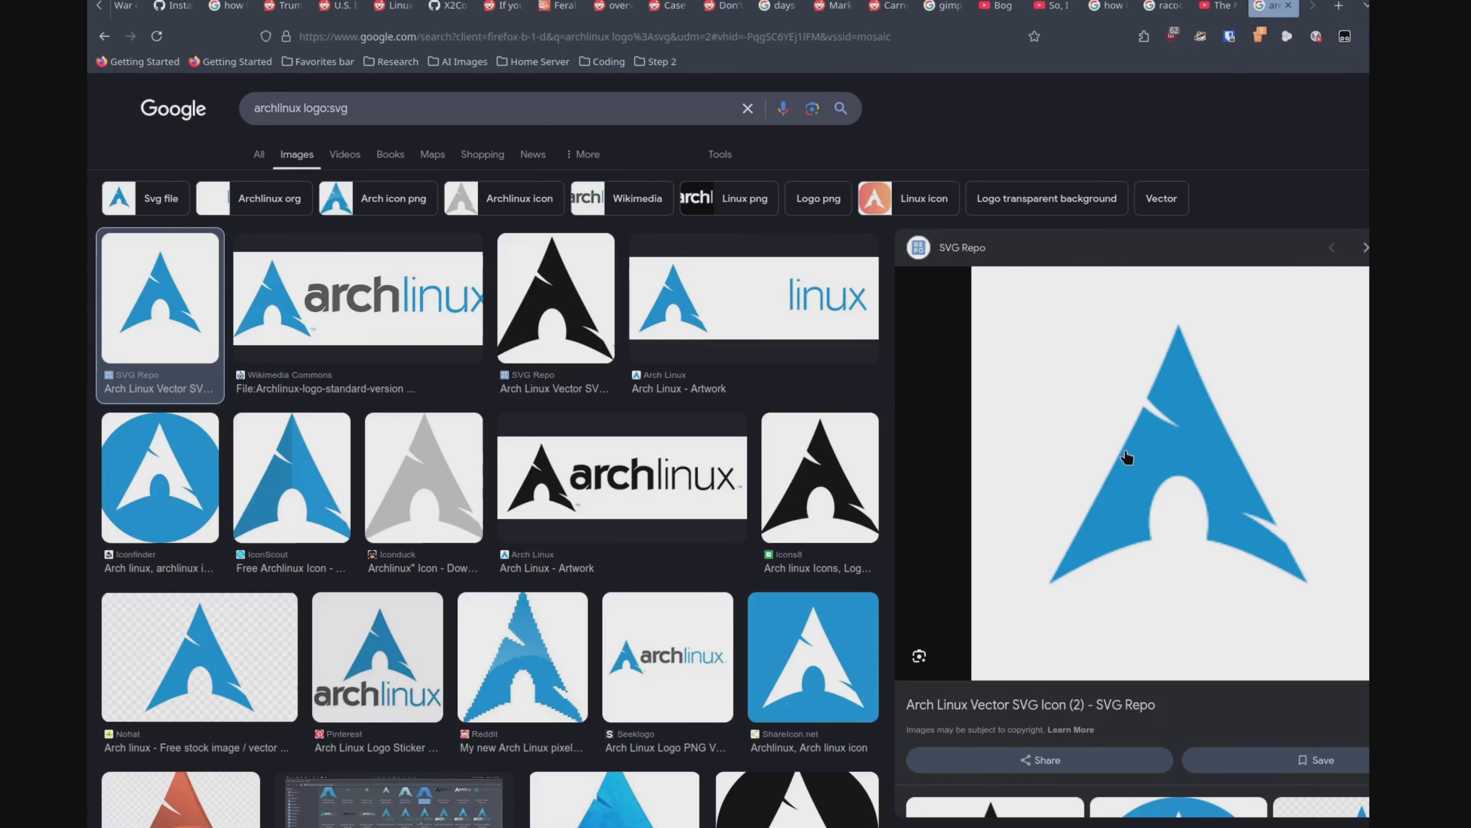
right_click(1126, 458)
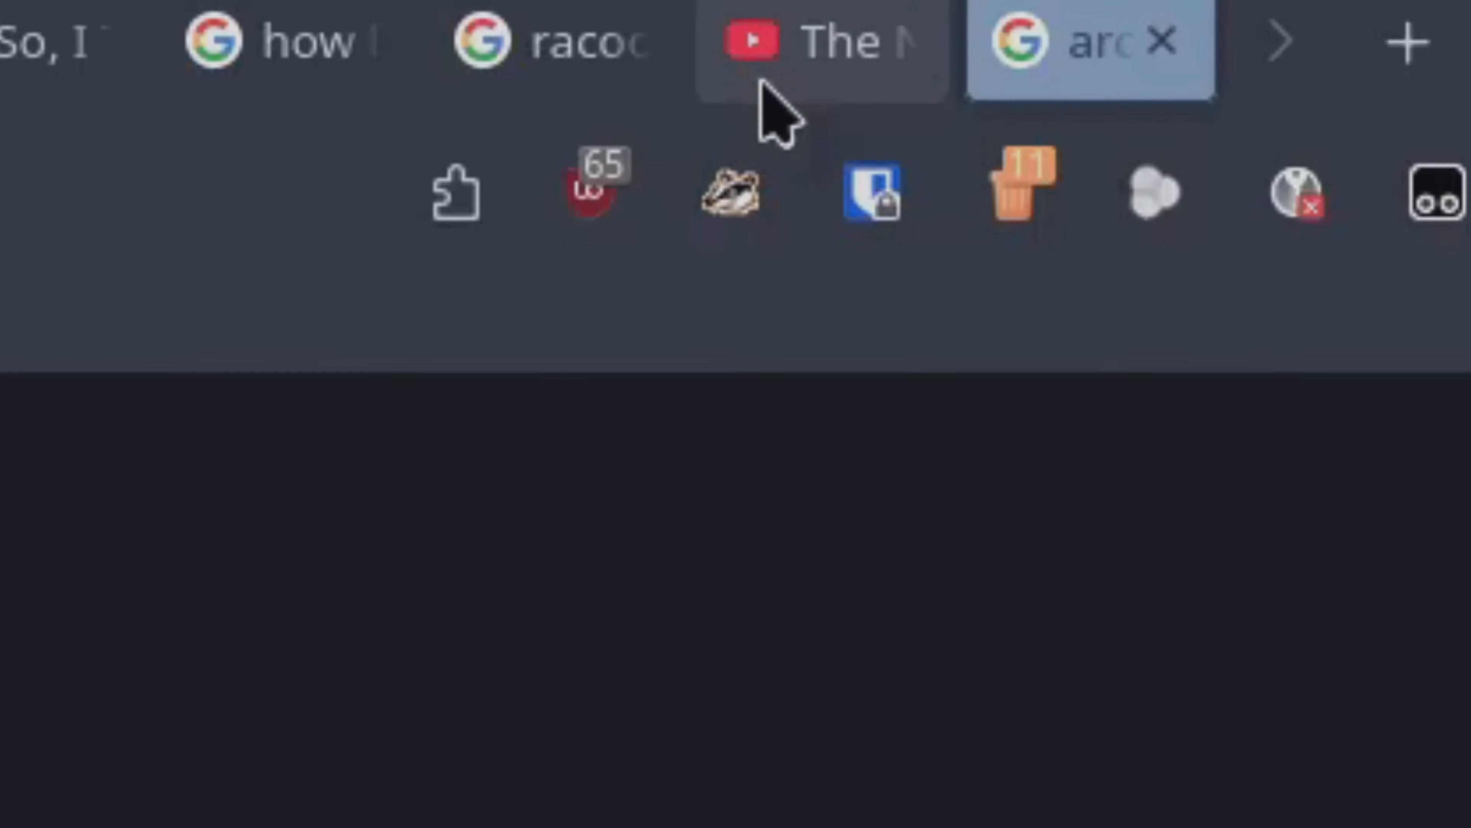
Step: Look up the SVG image search syntax in the YouTube video The Neovim Experience
left_click(1042, 26)
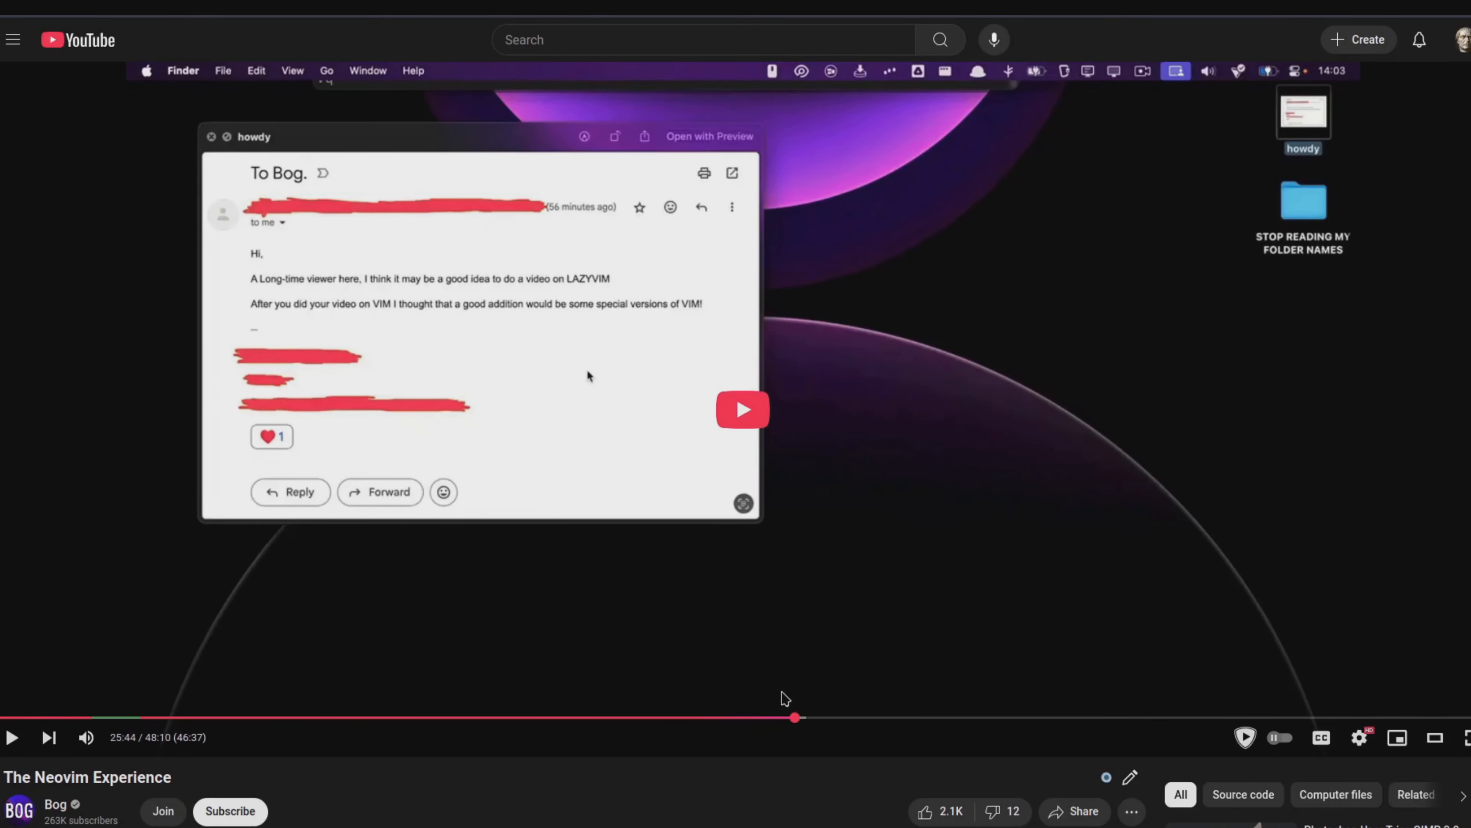
left_click(783, 717)
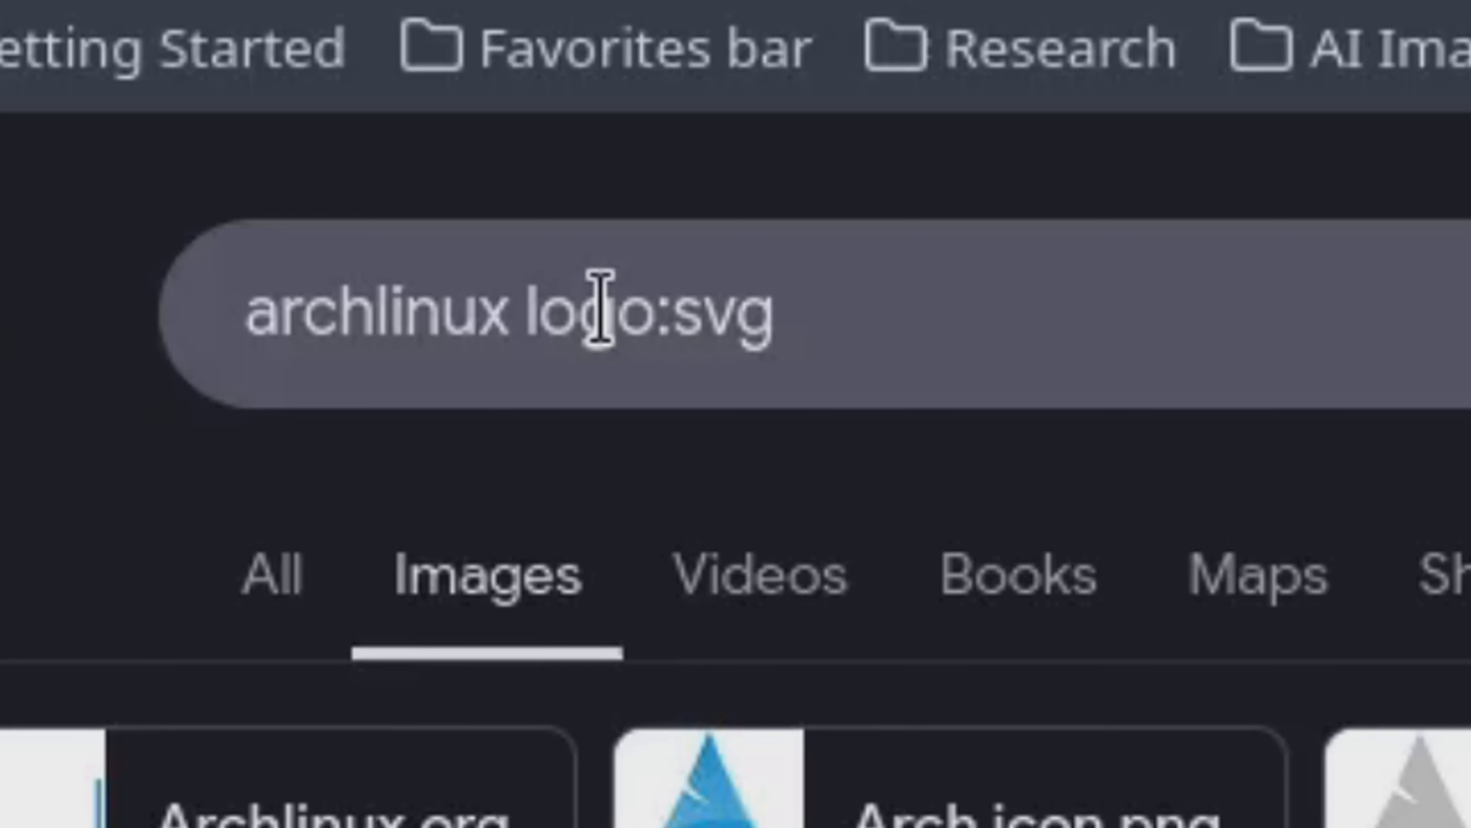
Step: Search web images for "archlinux logo filetype:svg" and copy the blue 900 × 724 Arch logo
double_click(603, 307)
type("filet")
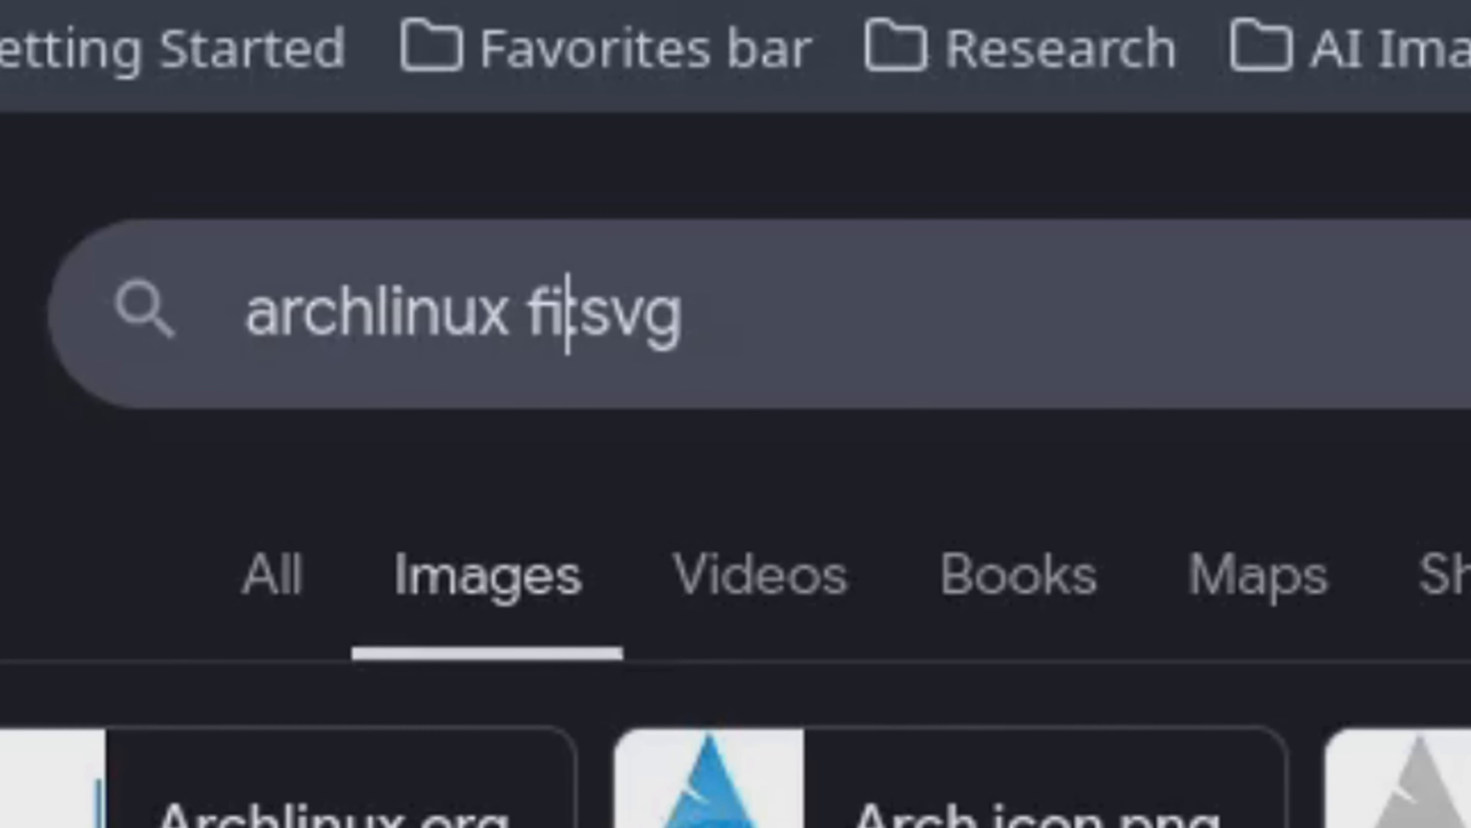
type("ype")
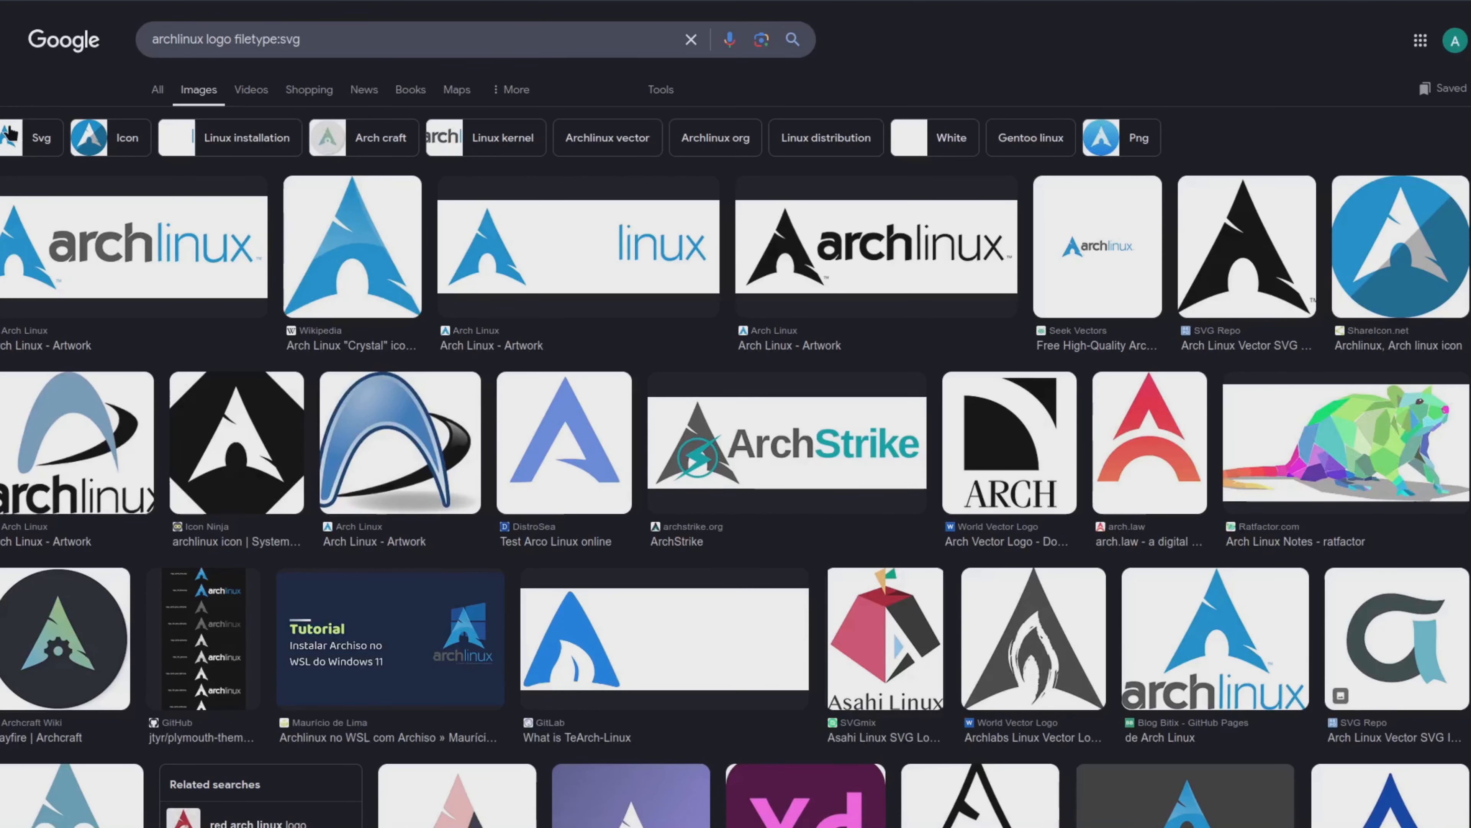
left_click(21, 142)
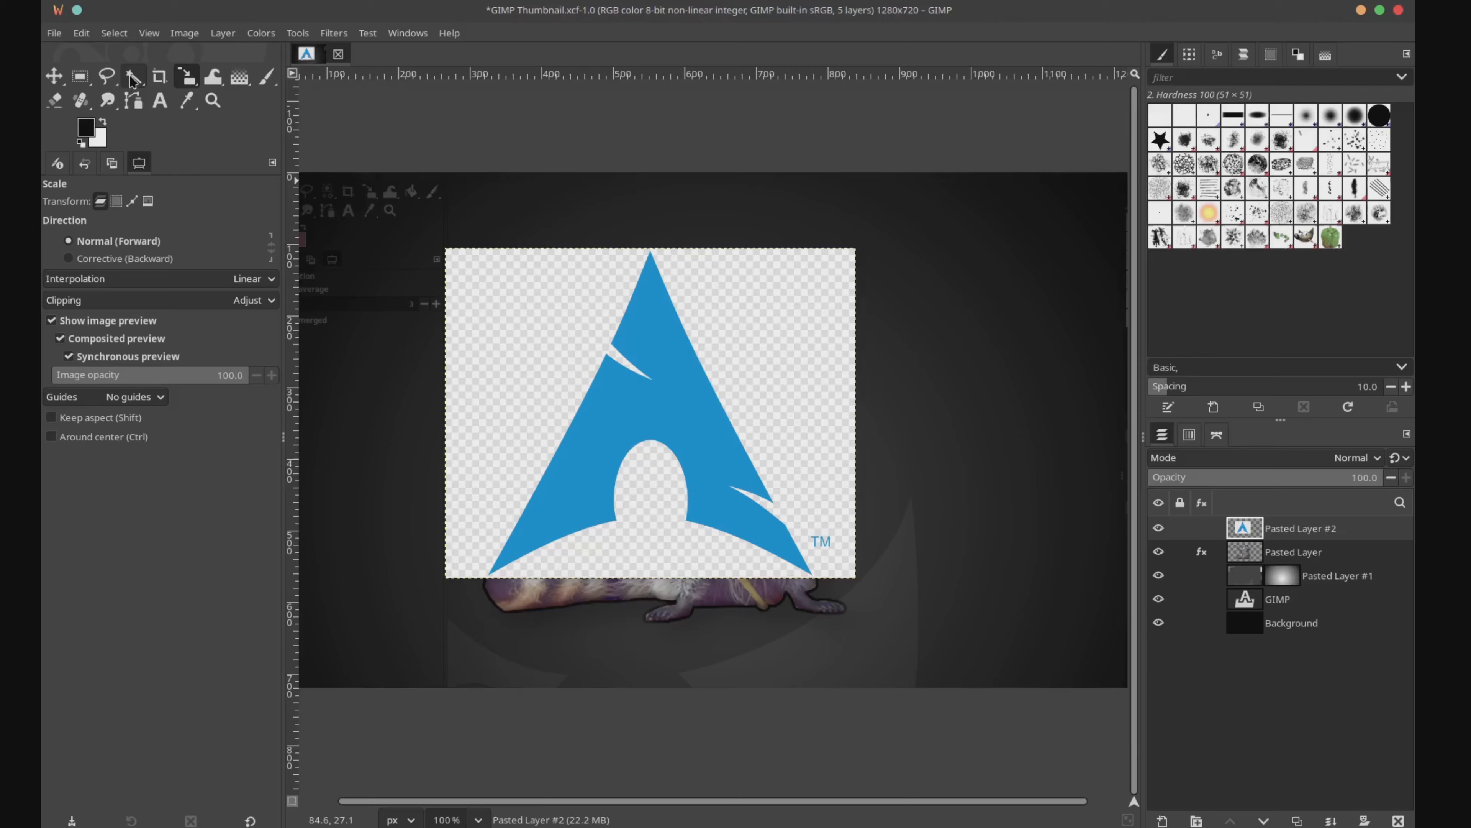
Step: Select the checkerboard around the pasted Arch logo with Fuzzy Select, add the TM mark with Free Select, and clear both
left_click(133, 77)
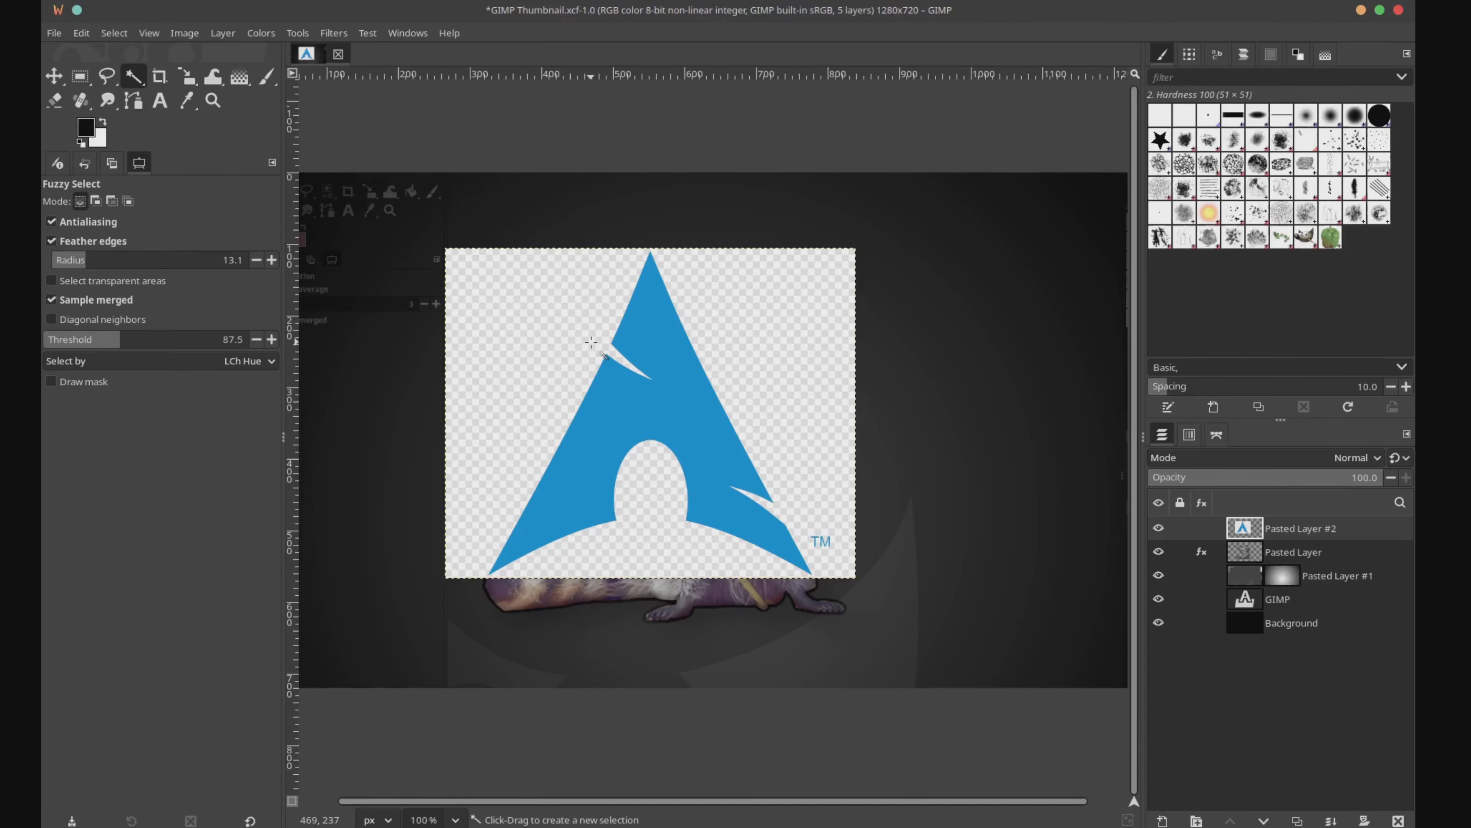
left_click(591, 342)
right_click(809, 349)
left_click(107, 77)
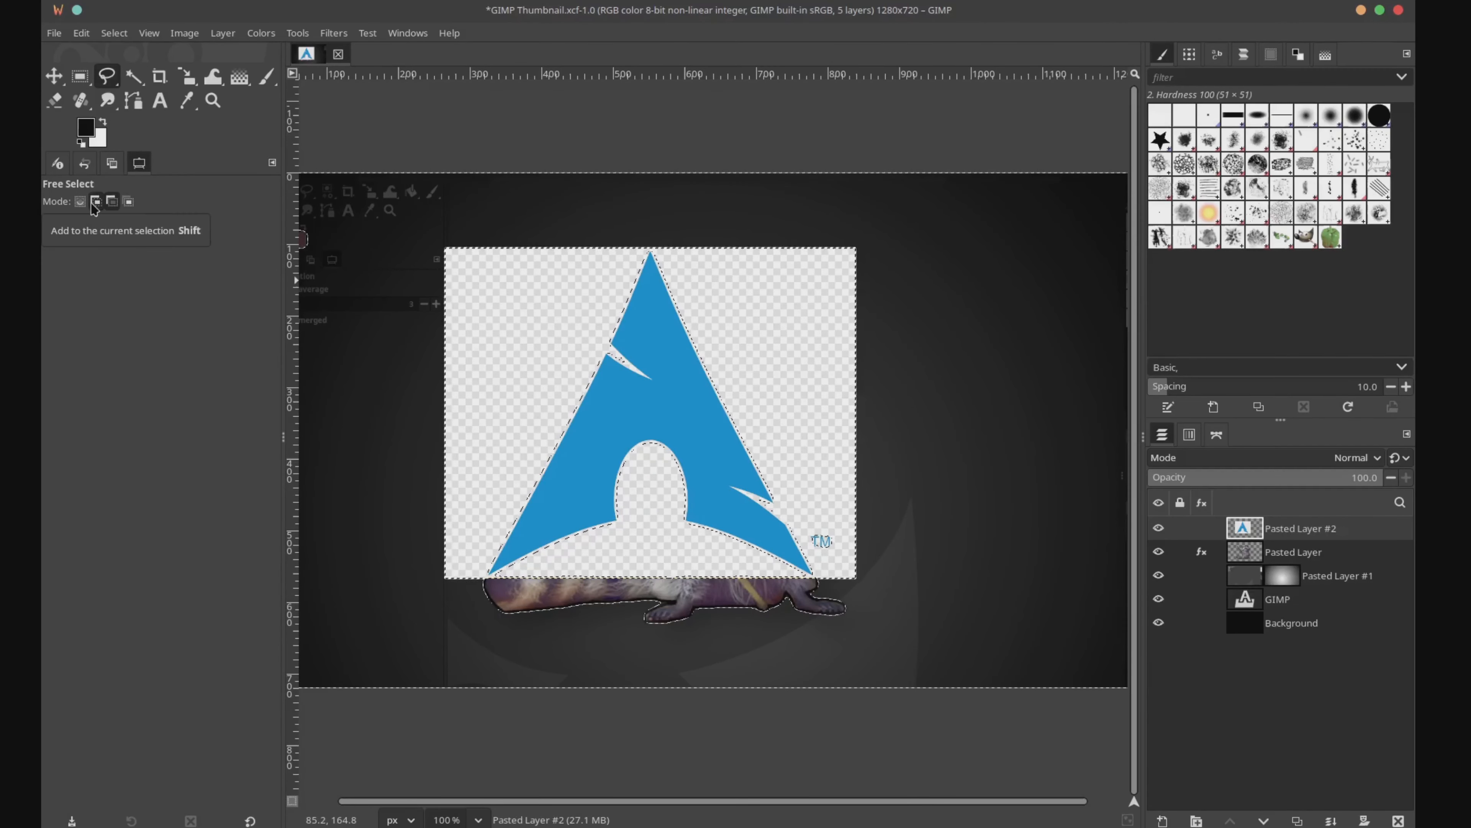
left_click(96, 201)
left_click_drag(805, 529, 832, 524)
left_click(54, 77)
right_click(764, 383)
Step: Apply Color to Alpha to the Arch logo layer with white as the color and an opacity threshold of 0.780
left_click(252, 34)
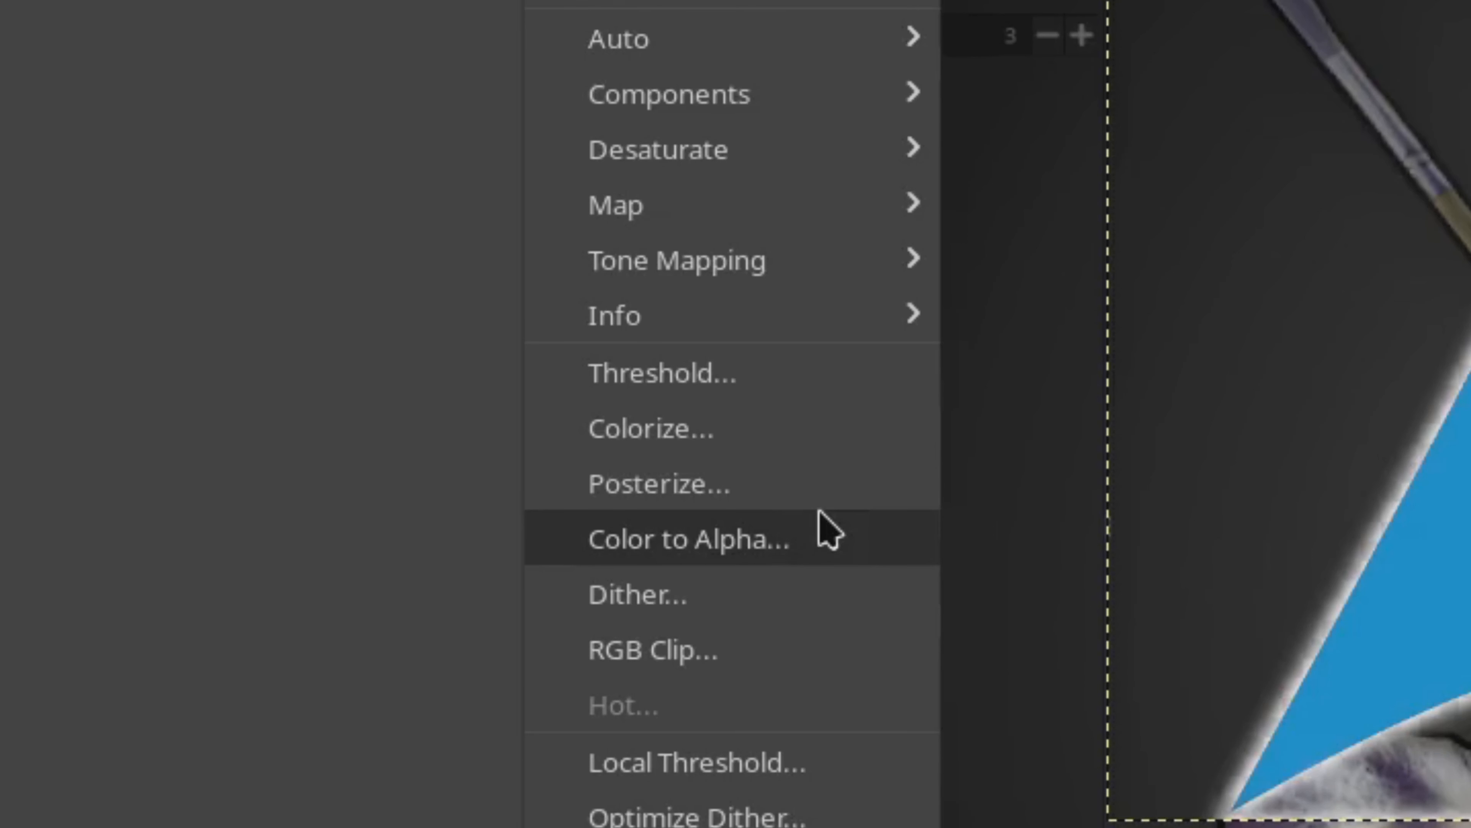
left_click(824, 525)
left_click_drag(694, 331, 914, 333)
left_click(985, 450)
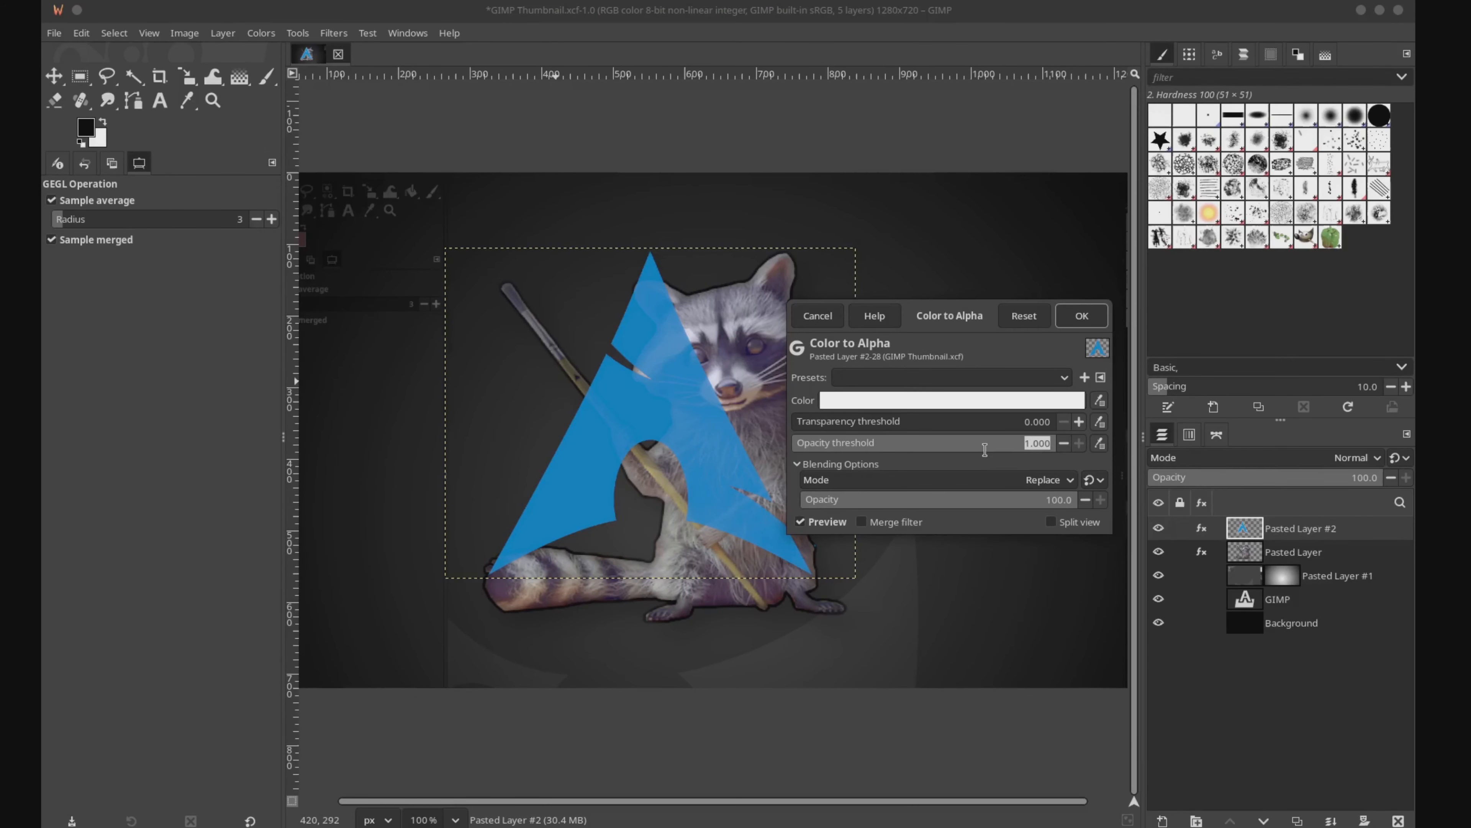
left_click_drag(1020, 442, 927, 447)
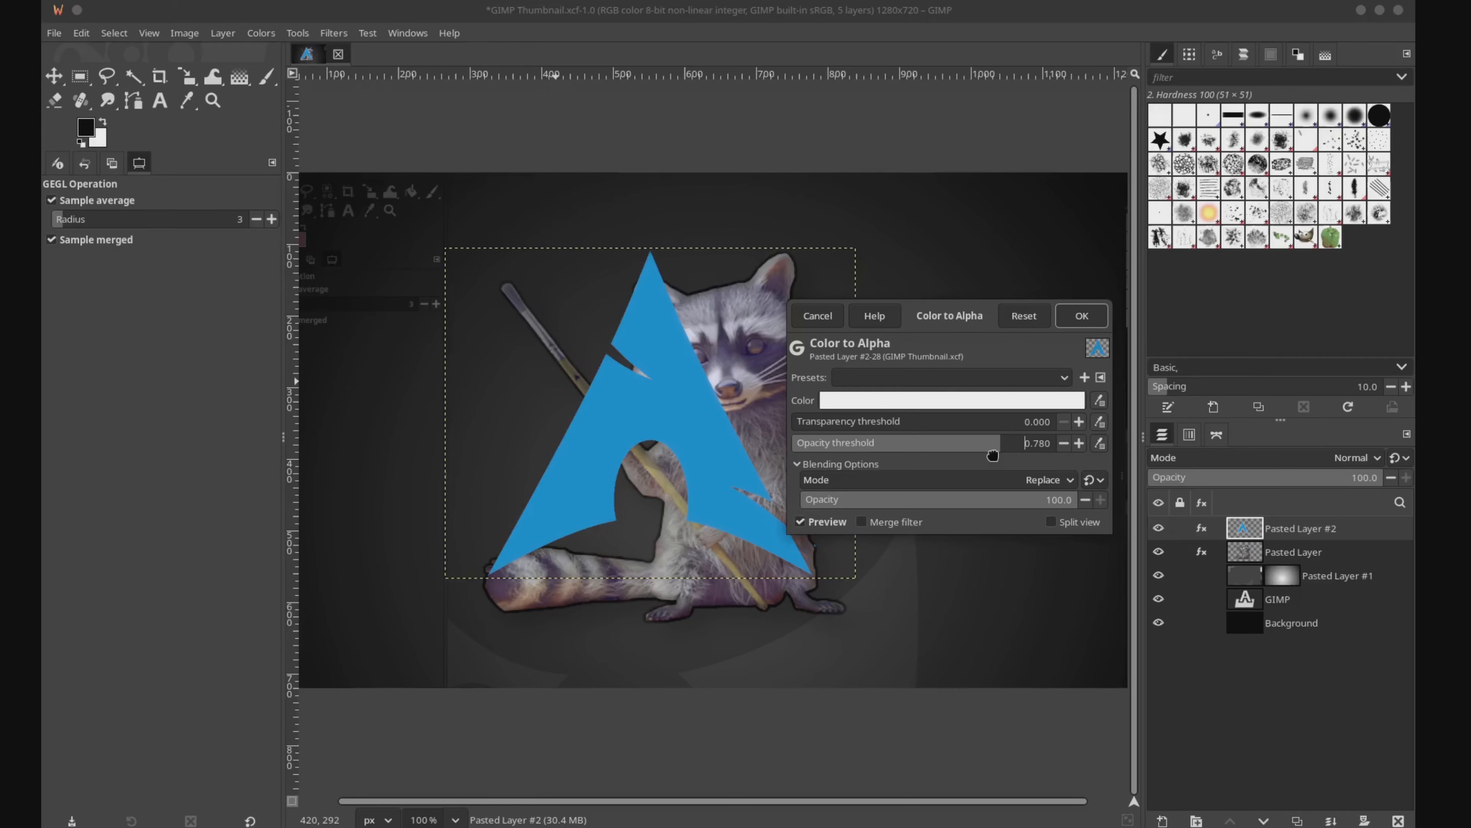
left_click(1082, 316)
Step: Search the available actions for "bevel" and open the Bevel filter on the Arch logo layer
key("slash")
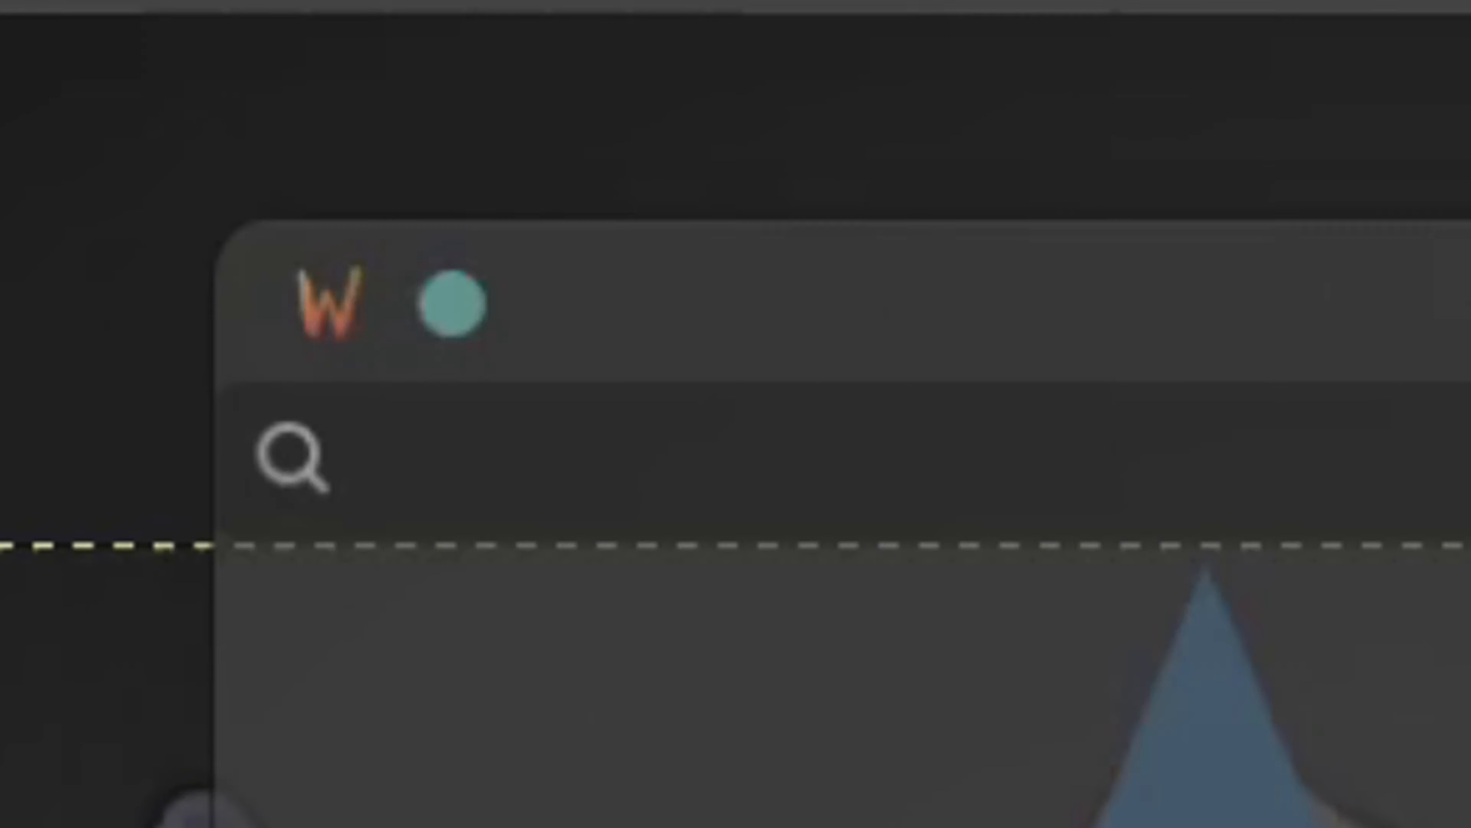
type("bevel")
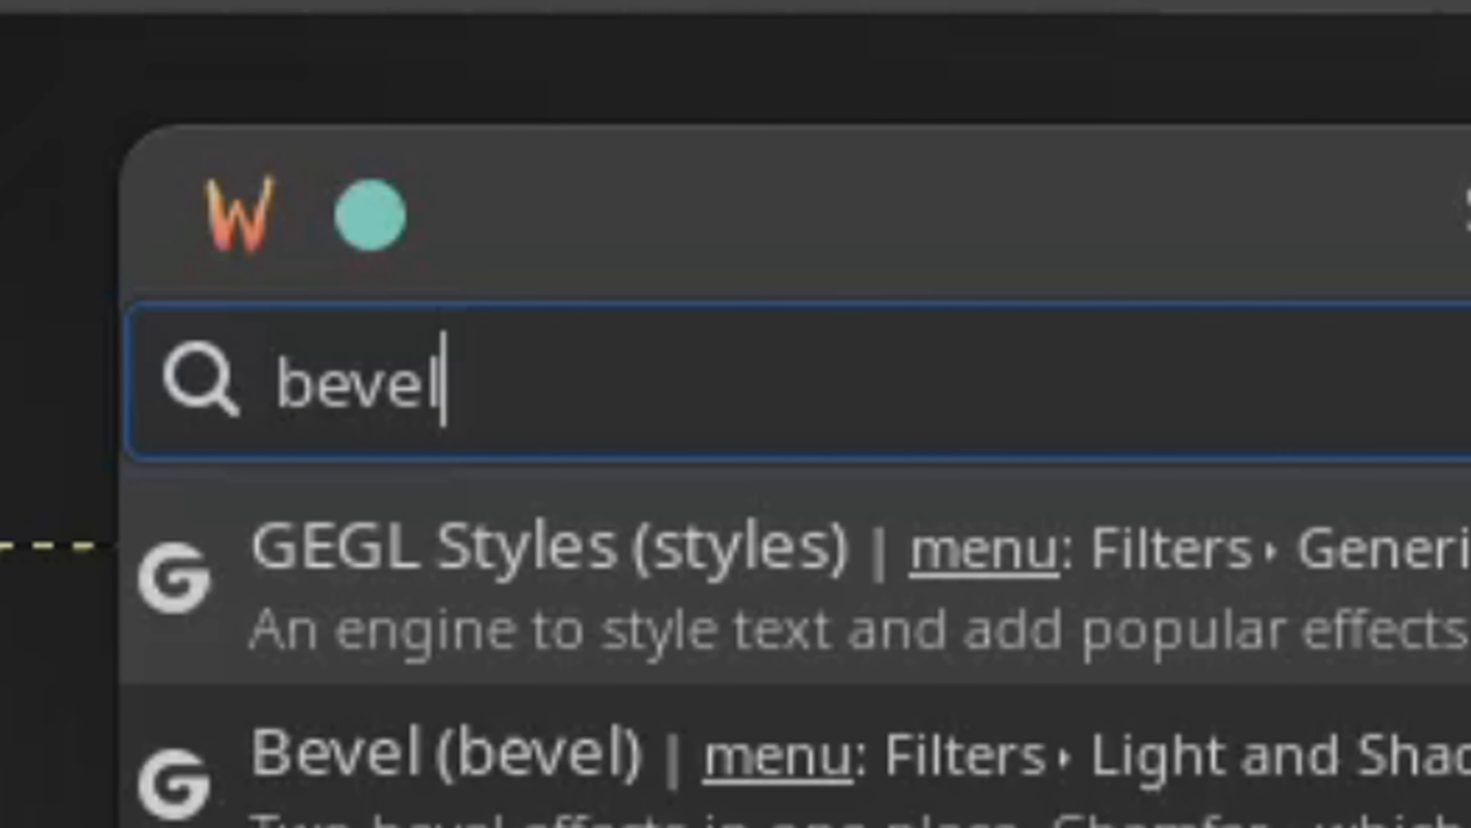
key("Down")
key("Return")
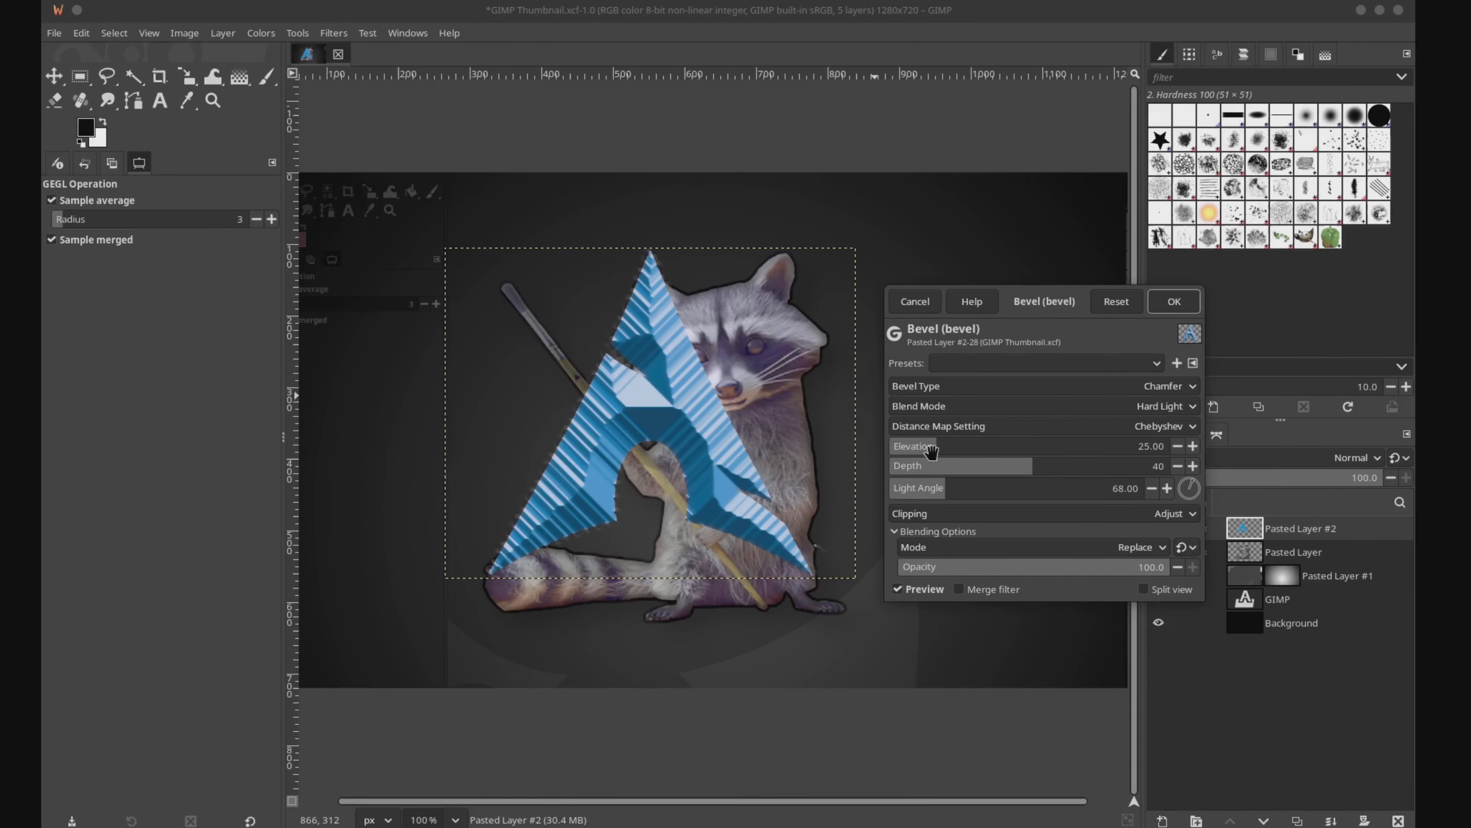
Step: Set the bevel's elevation to 36.19, depth to 93 and light angle to 74.86, and change the bevel type to Bump
left_click_drag(931, 451, 979, 464)
mouse_move(1221, 466)
left_mouse_down()
mouse_move(1196, 451)
mouse_move(1223, 458)
left_mouse_up()
left_click(1192, 481)
left_click(1023, 389)
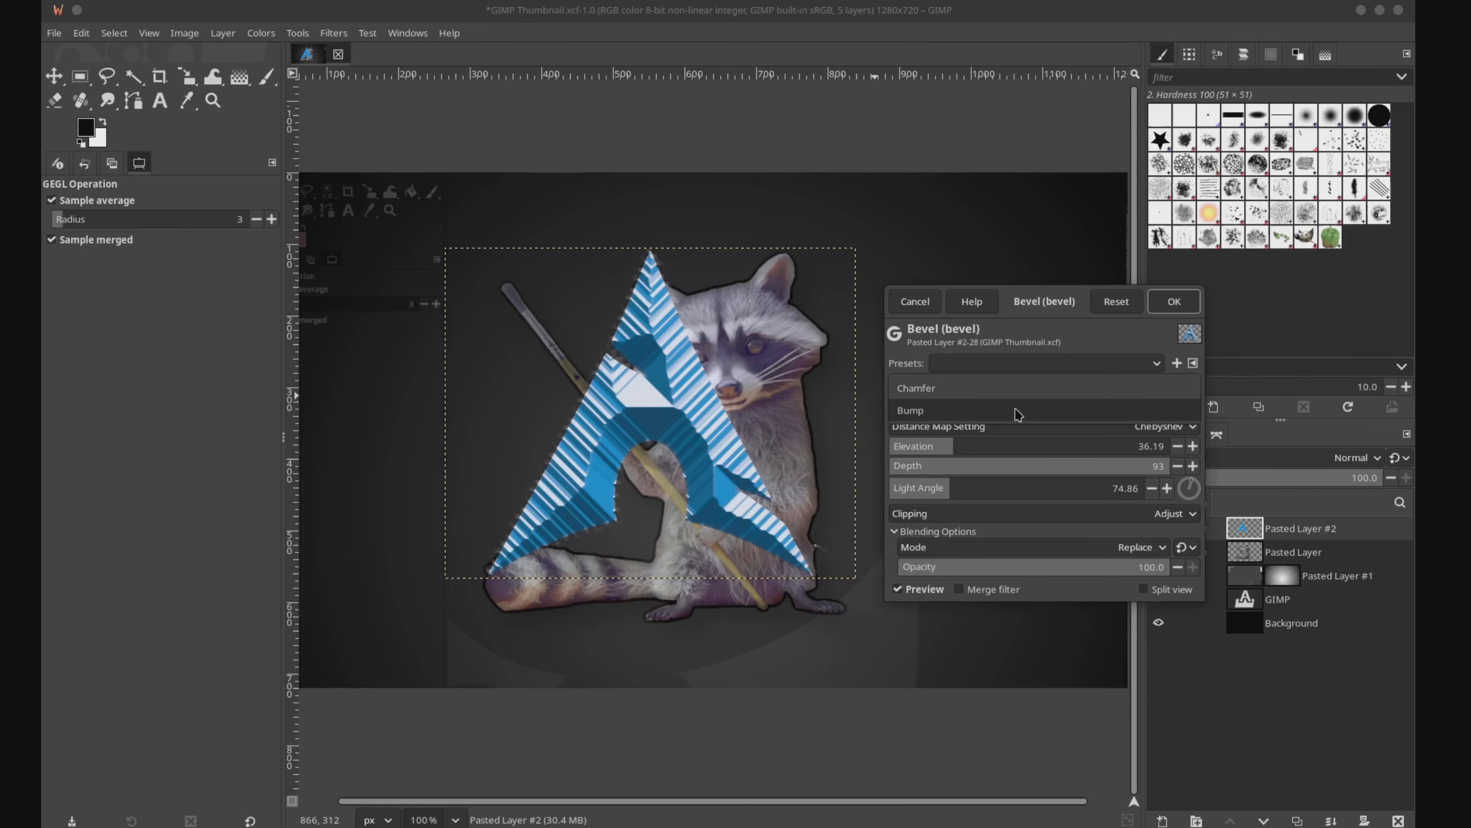
left_click(1018, 411)
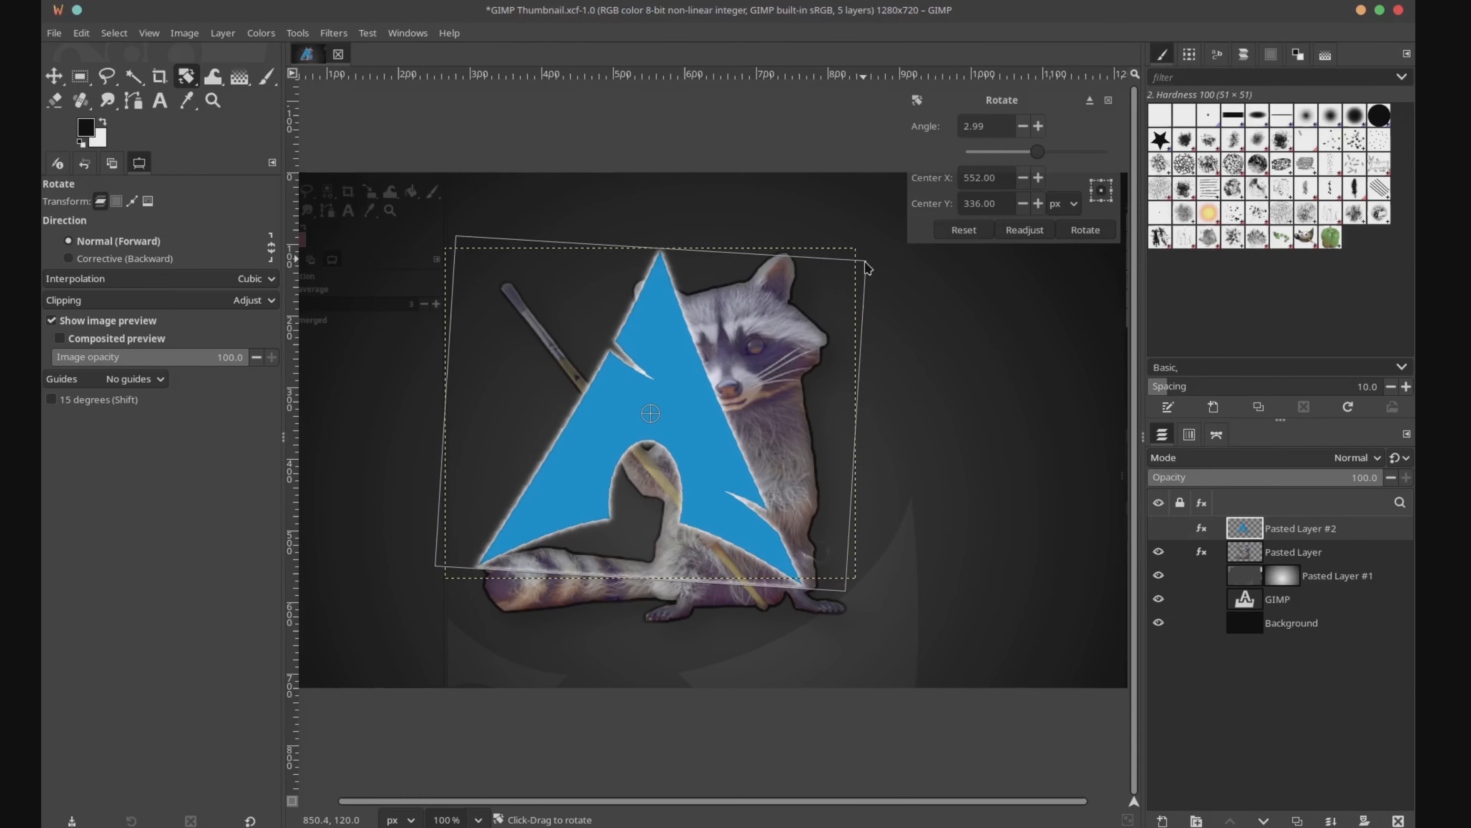
Step: Rotate the Arch logo so its tip points left and move its layer below the raccoon layer
left_click_drag(522, 406, 626, 116)
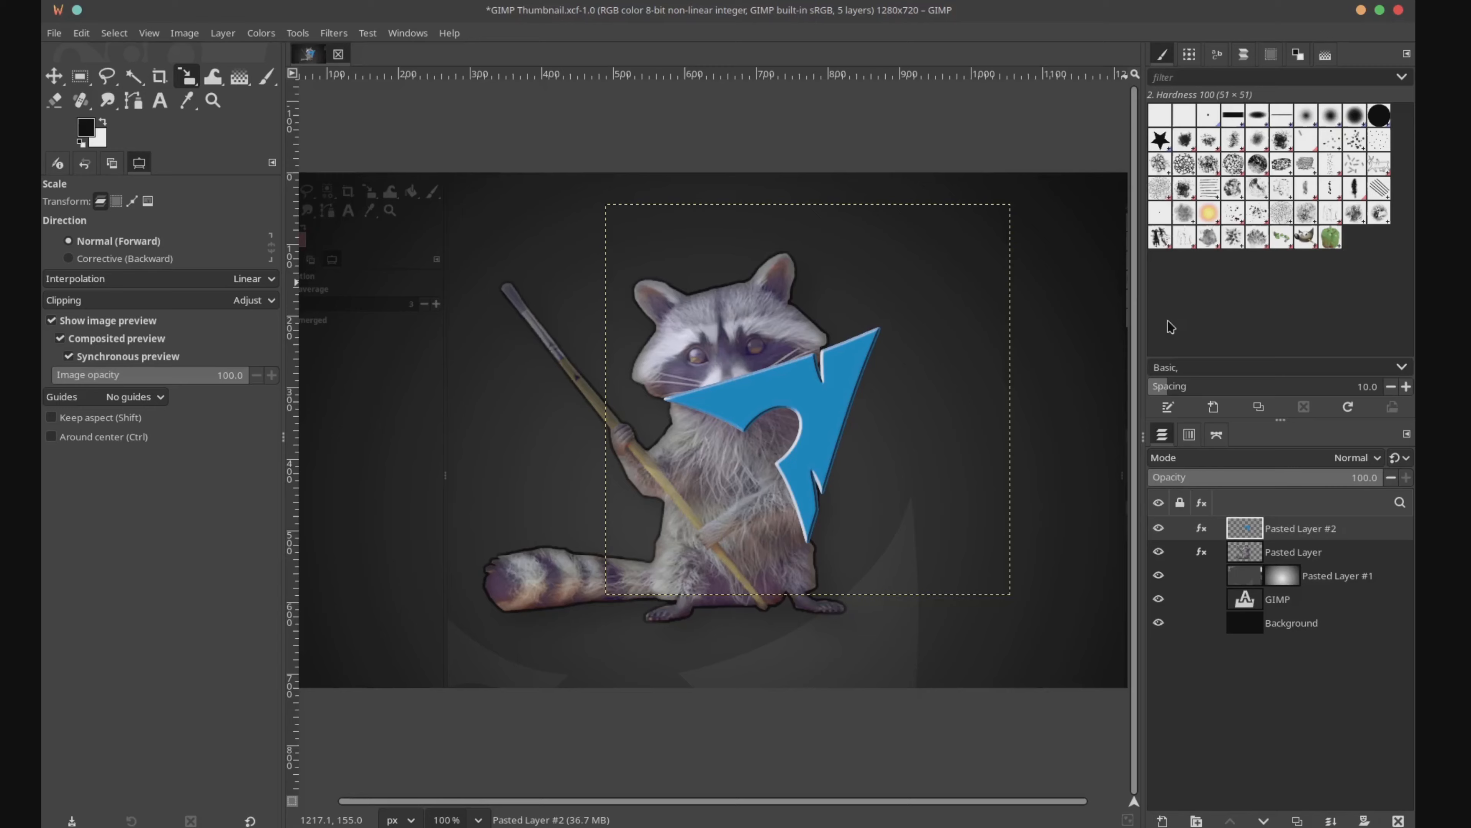
left_click_drag(1284, 528, 1284, 558)
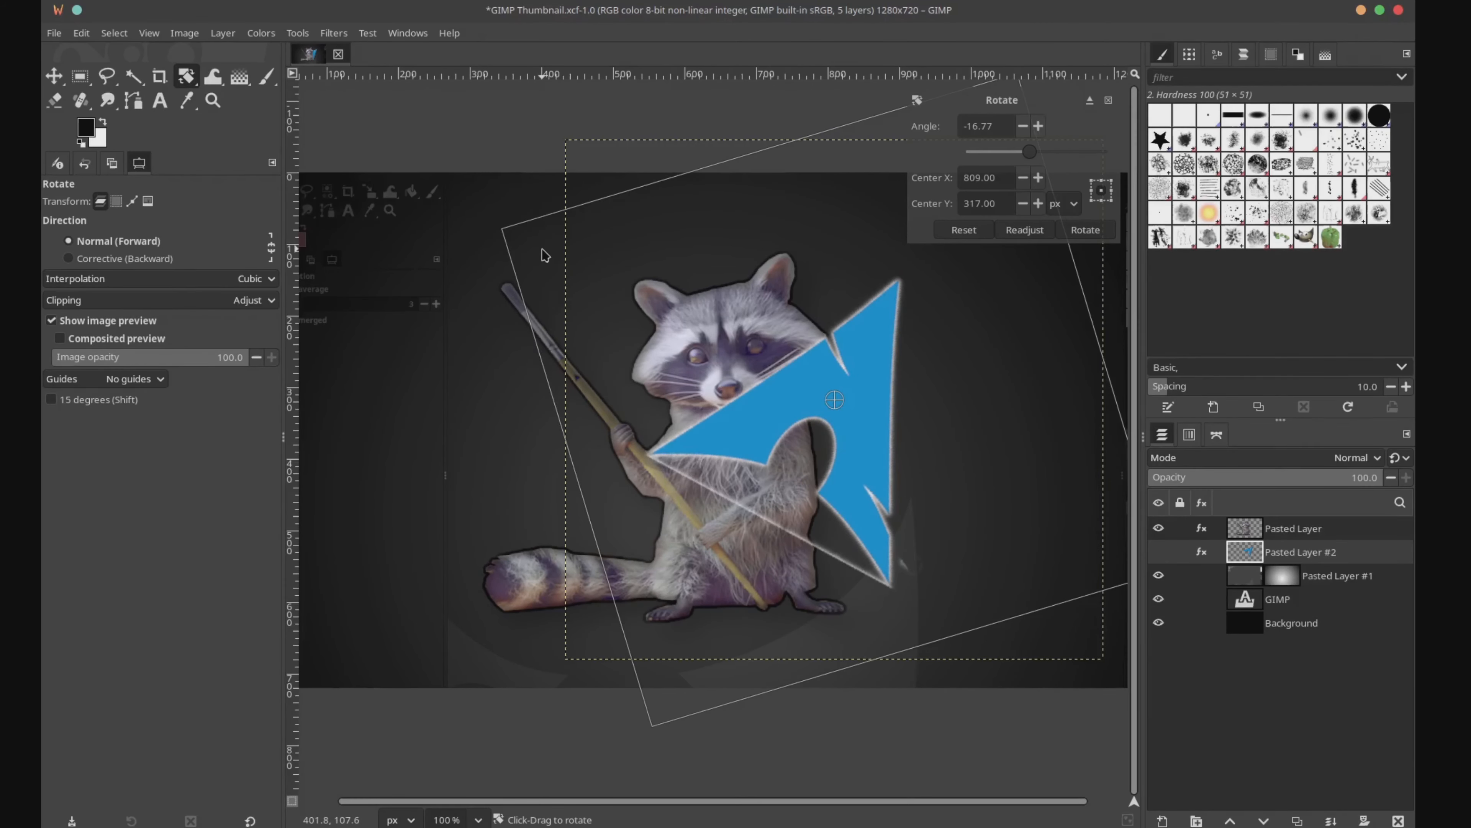
Step: Apply a black Drop Shadow to the Arch logo layer with 20 px X and Y offsets, blur radius 6.61 and opacity 0.500
key("slash")
type("drop ")
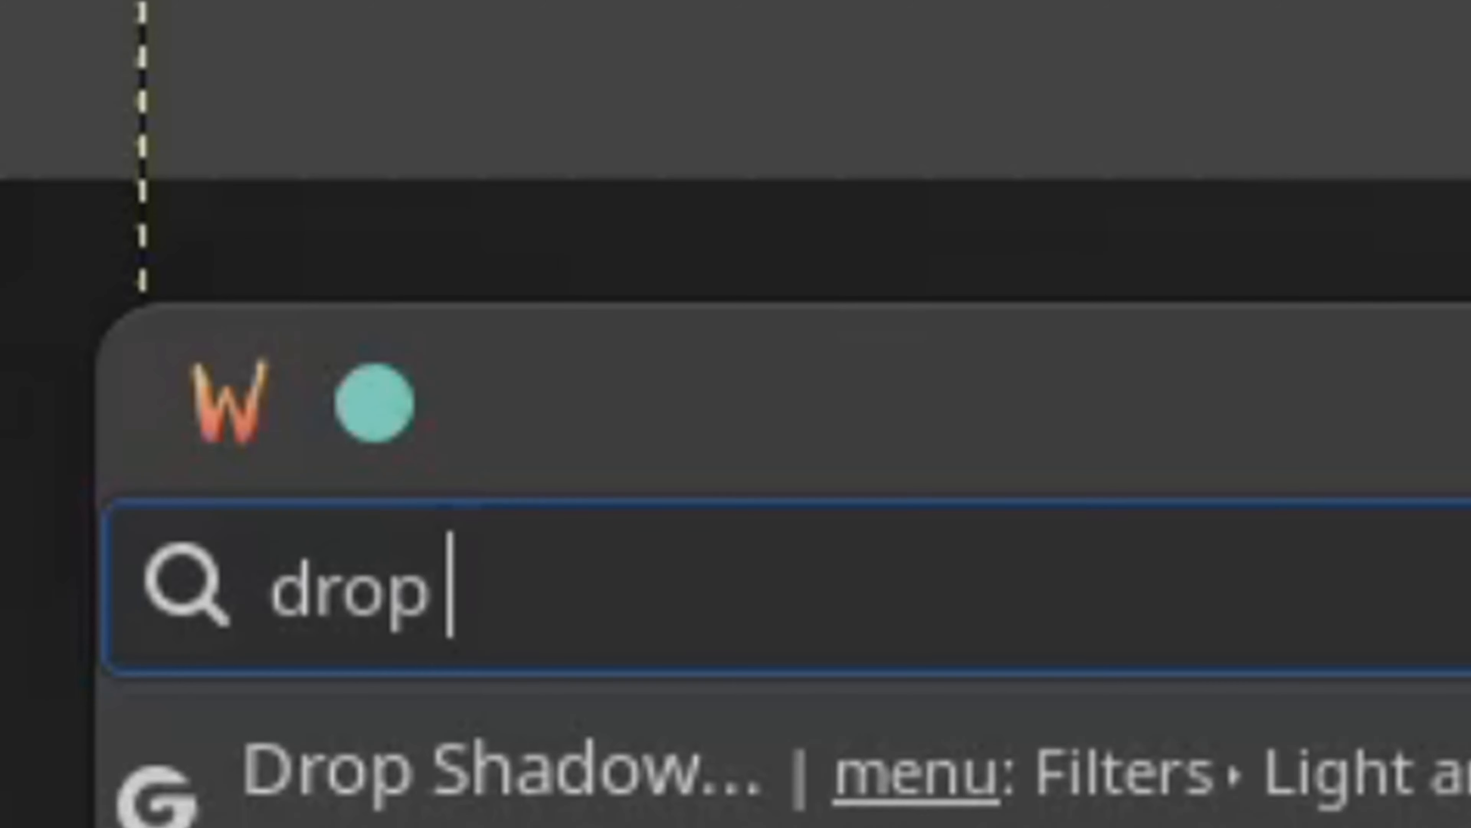
type("shado")
key("Return")
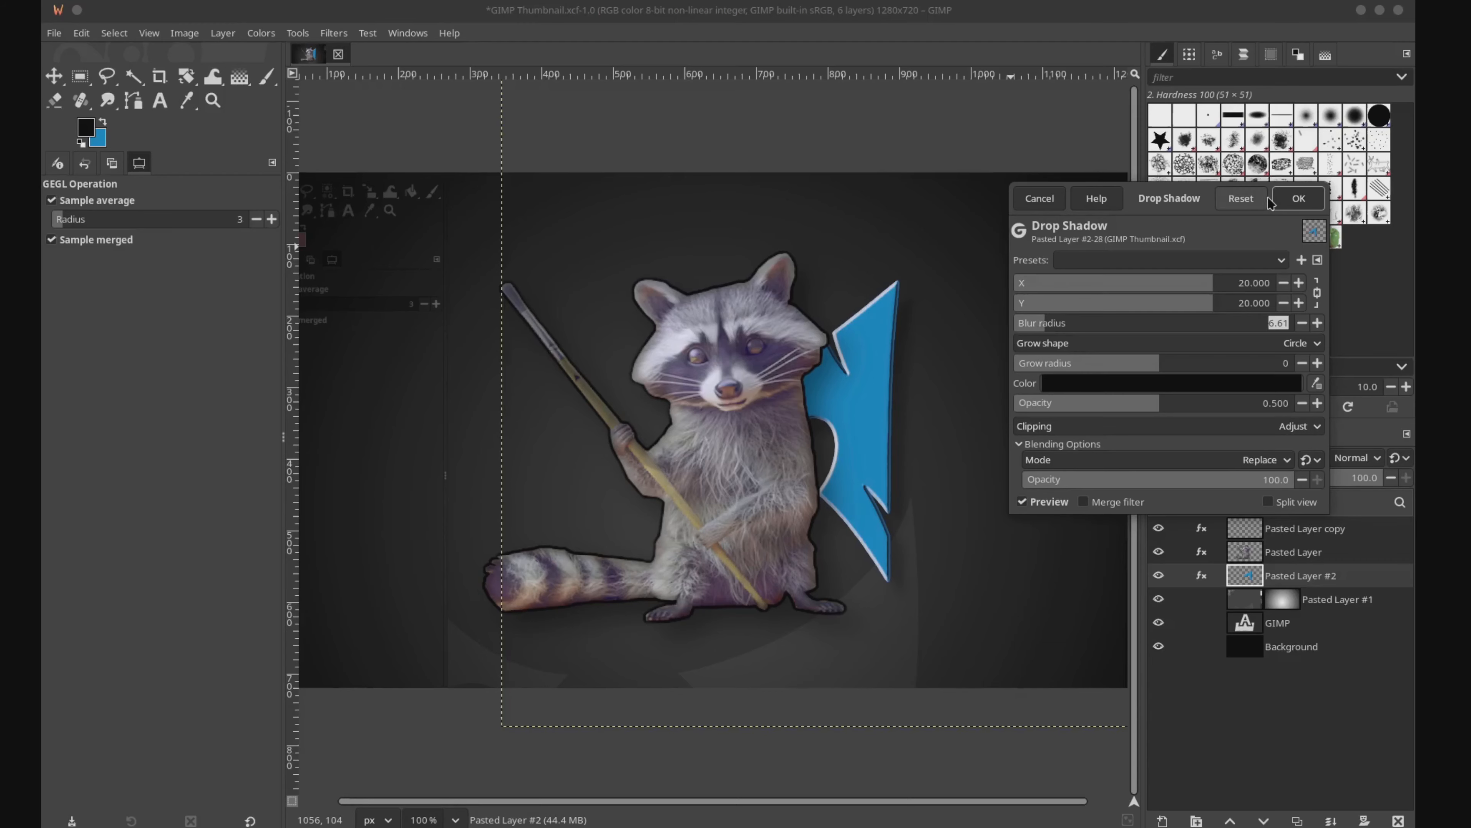
left_click(1298, 198)
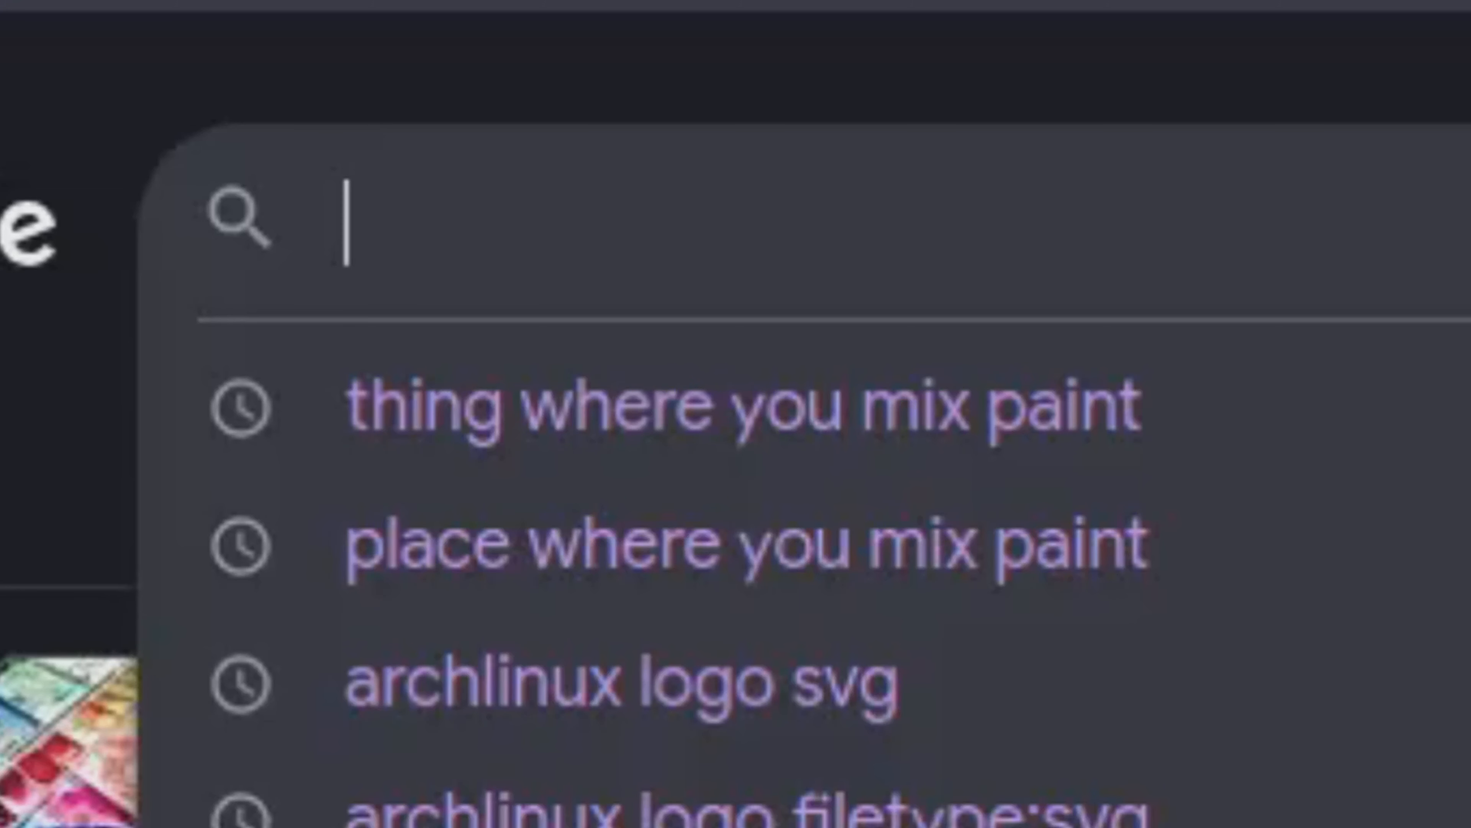
Step: Switch to the web browser and search images for "painting palette"
type("paintin")
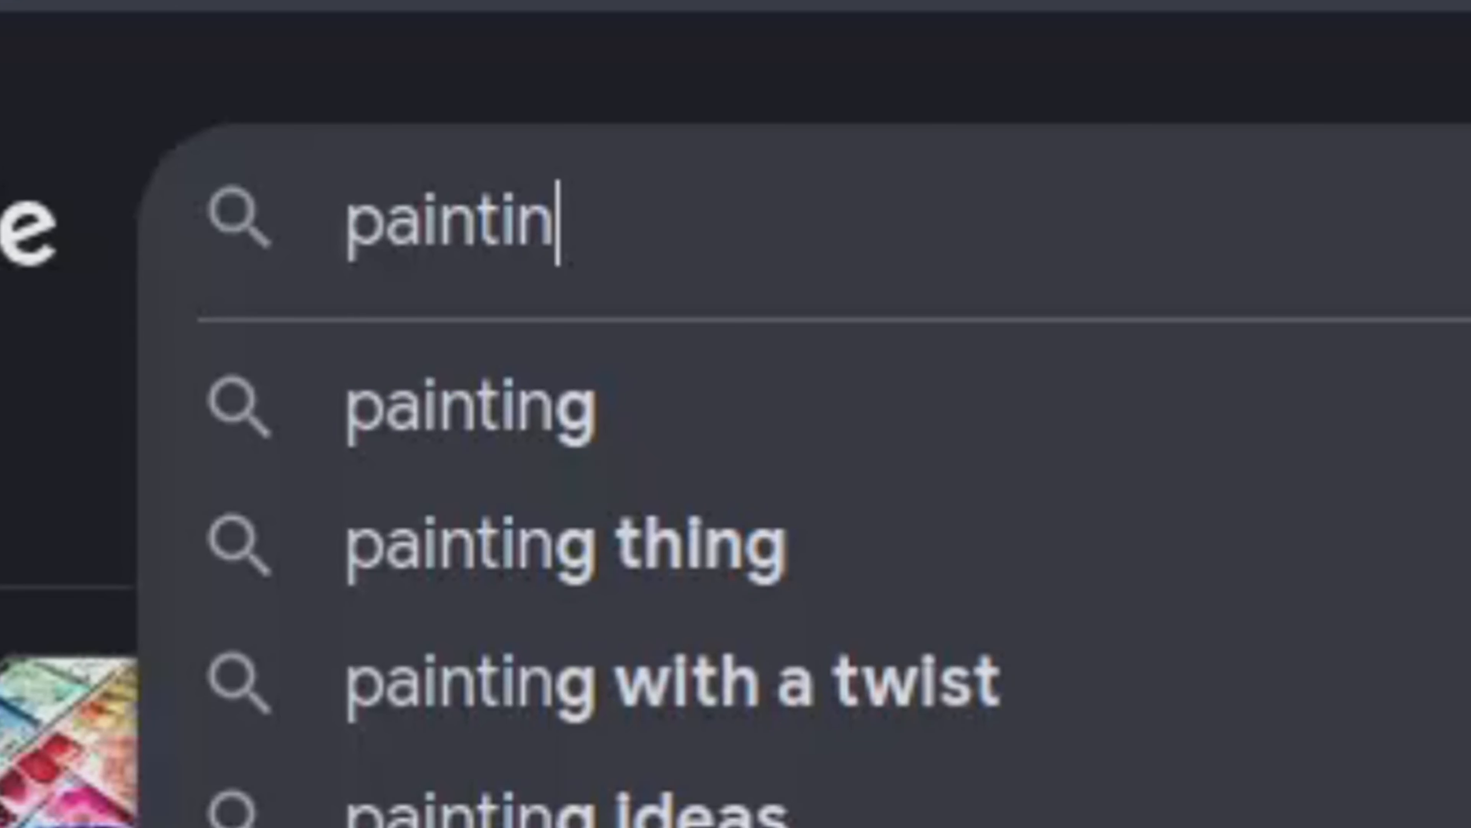
type("g pallete")
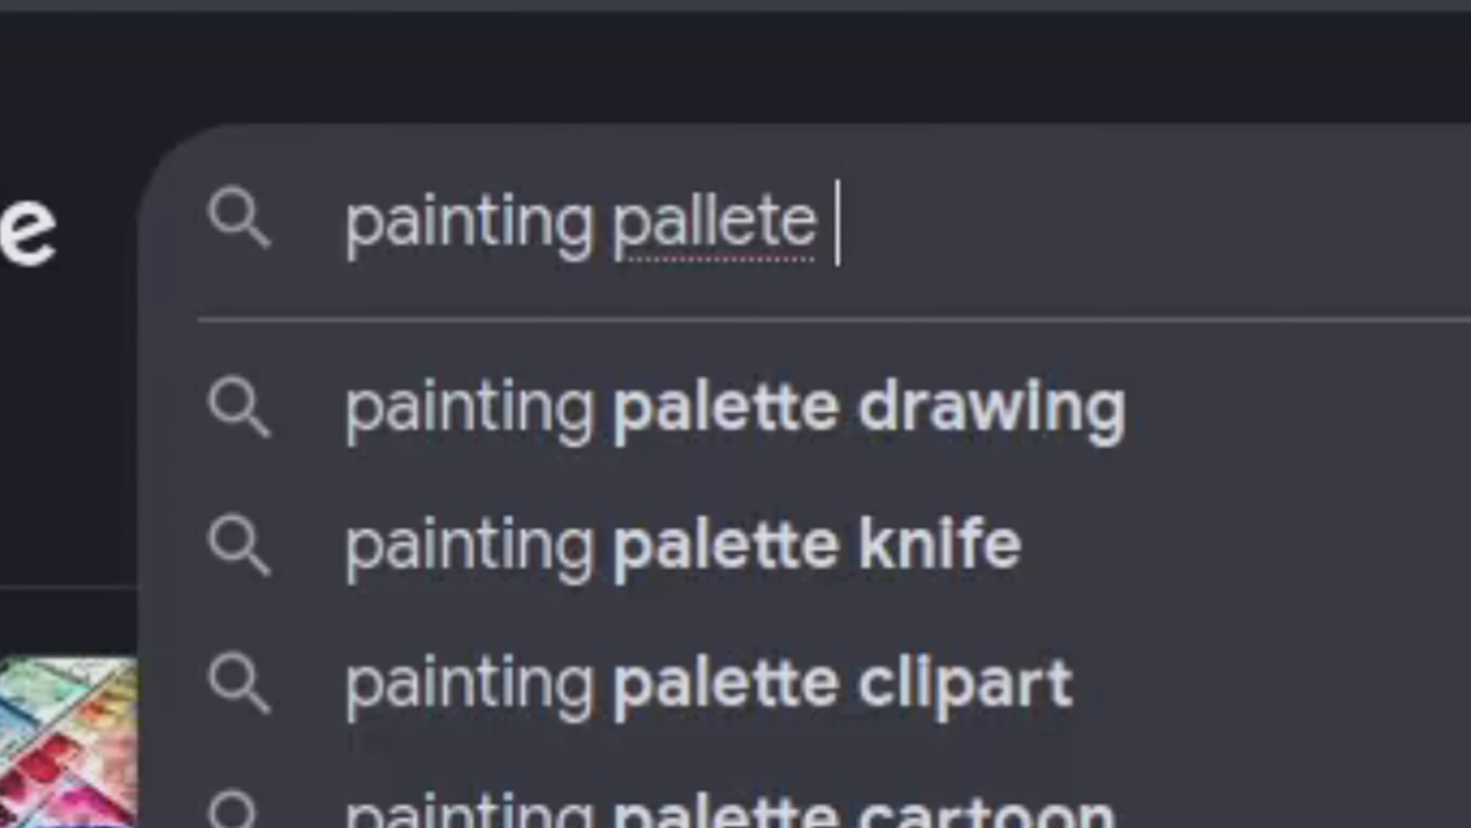
key("BackSpace")
key("BackSpace")
key("BackSpace")
key("BackSpace")
key("BackSpace")
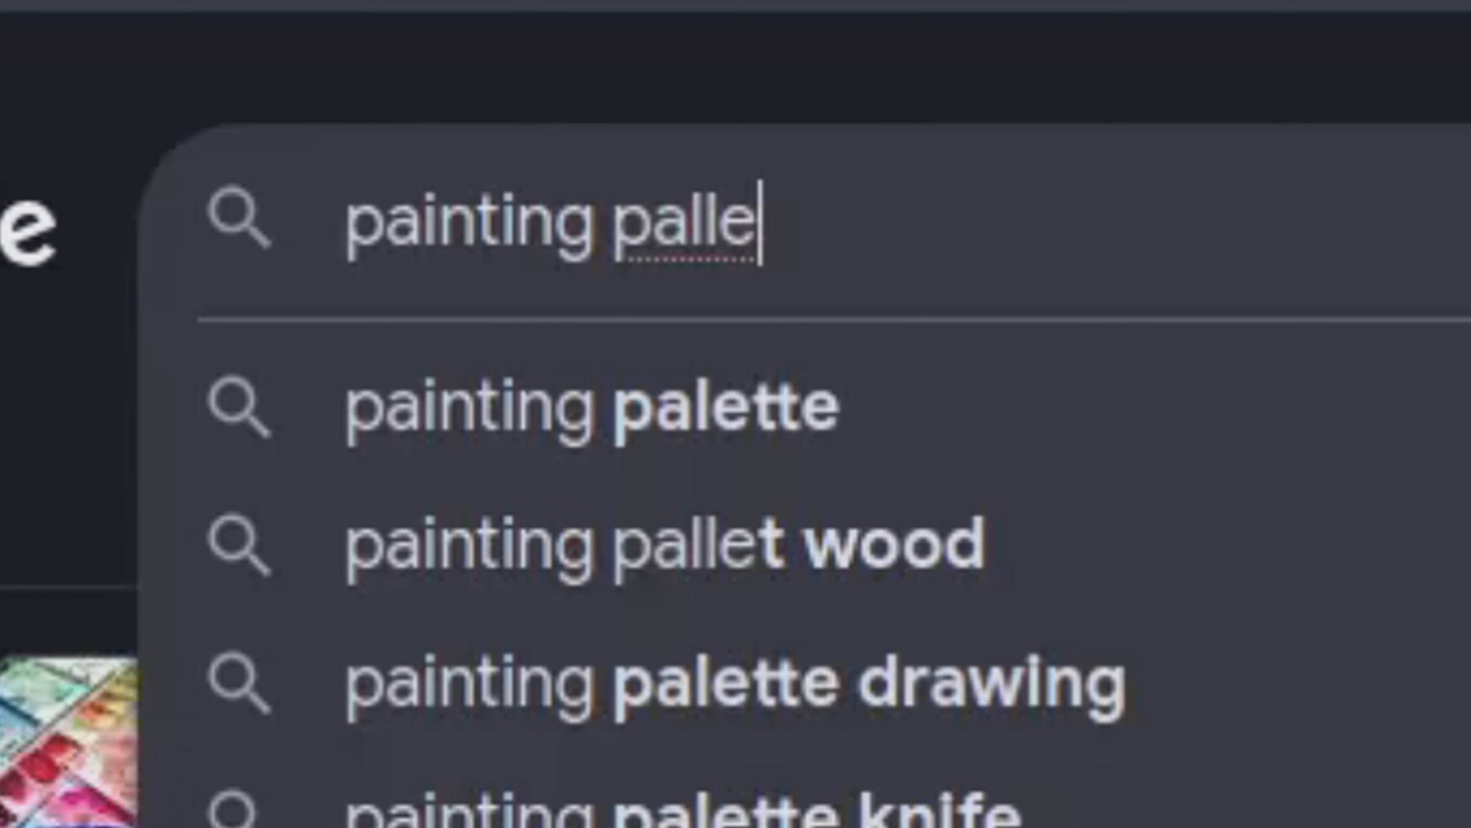
type("ette")
key("Return")
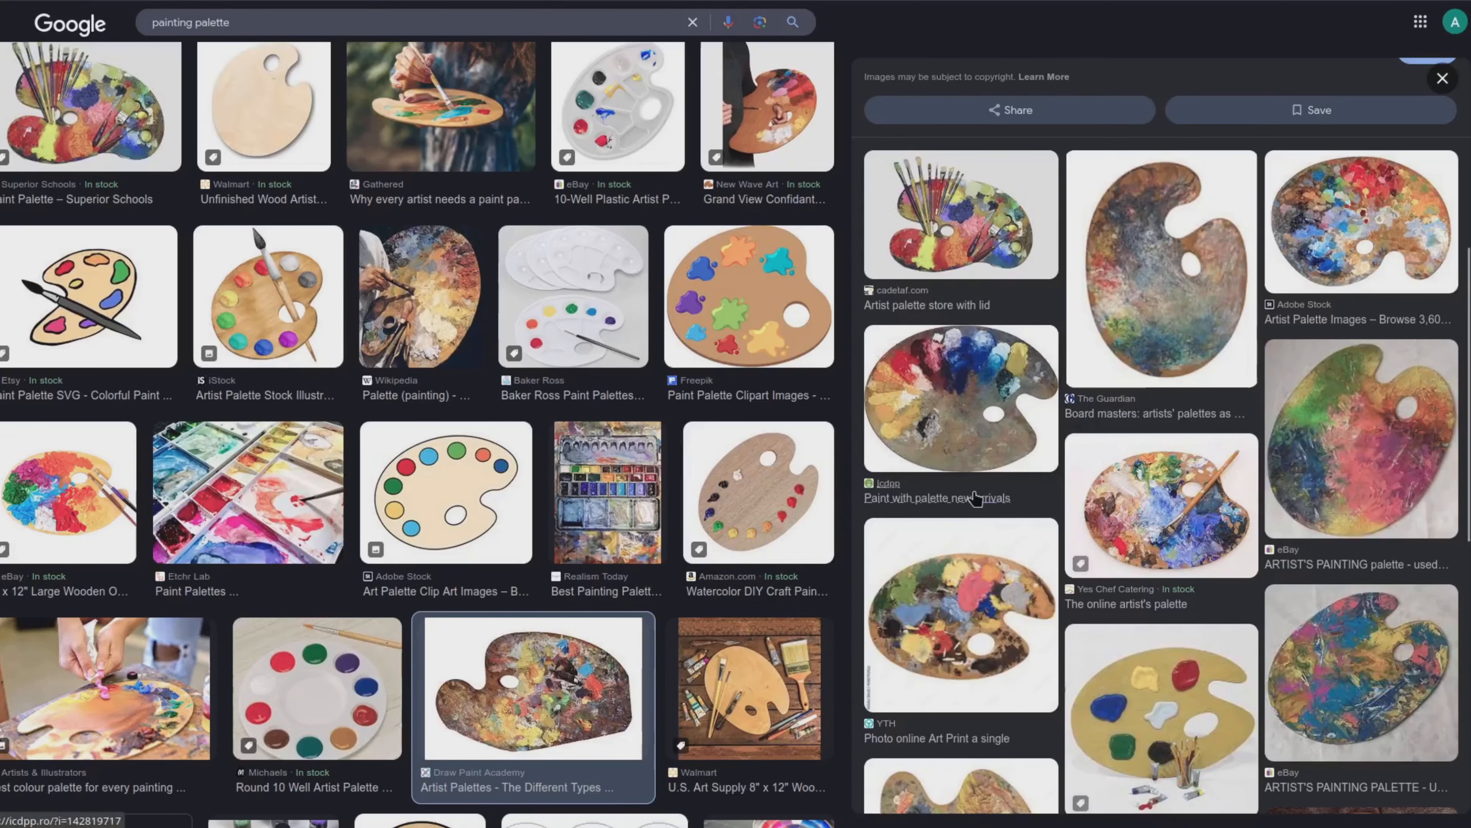
Step: Browse the palette images and copy the one titled Paint with palette new arrivals
scroll(976, 498, "down", 2)
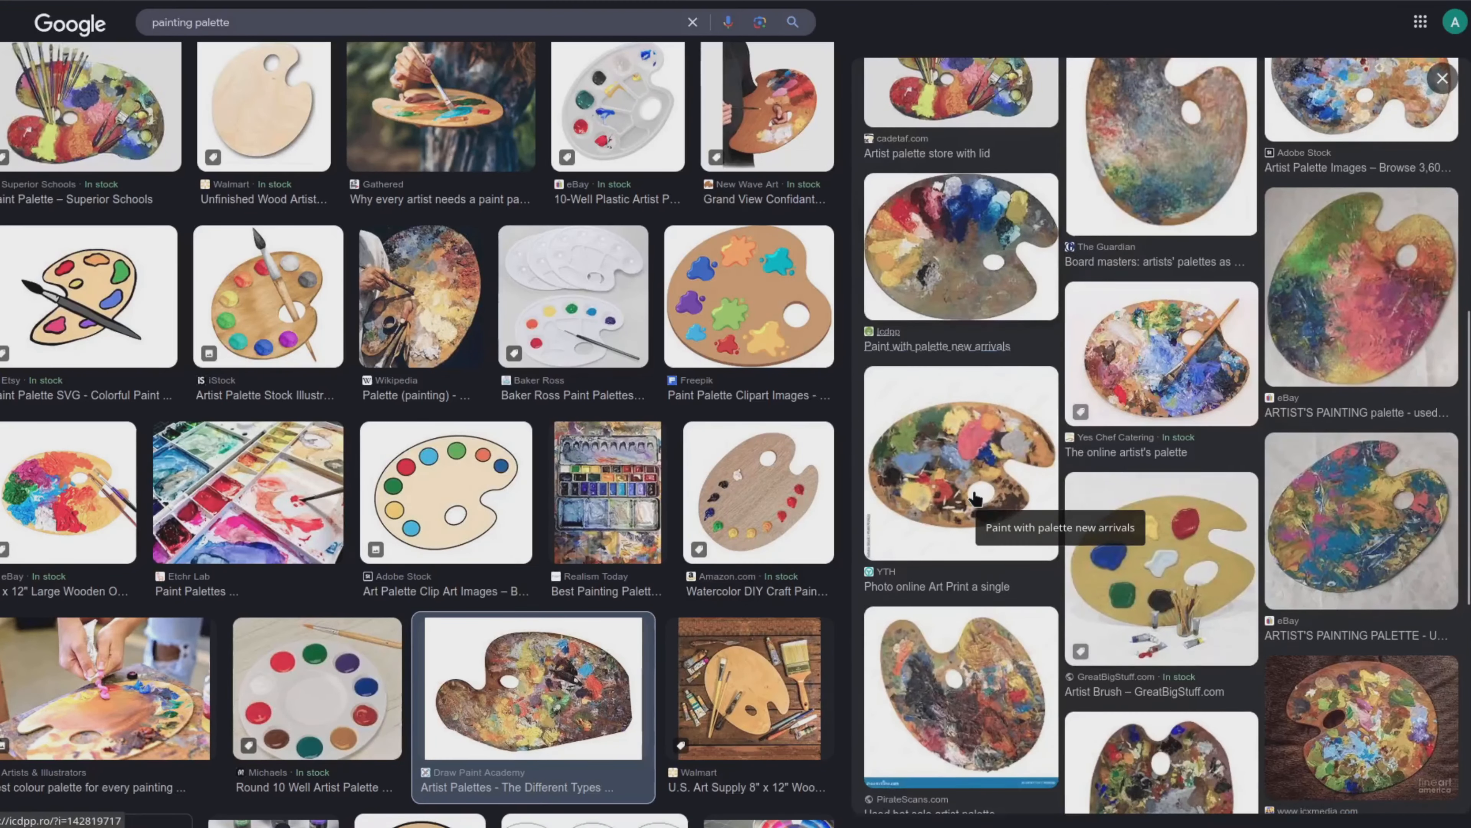
scroll(975, 499, "up", 2)
left_click(957, 396)
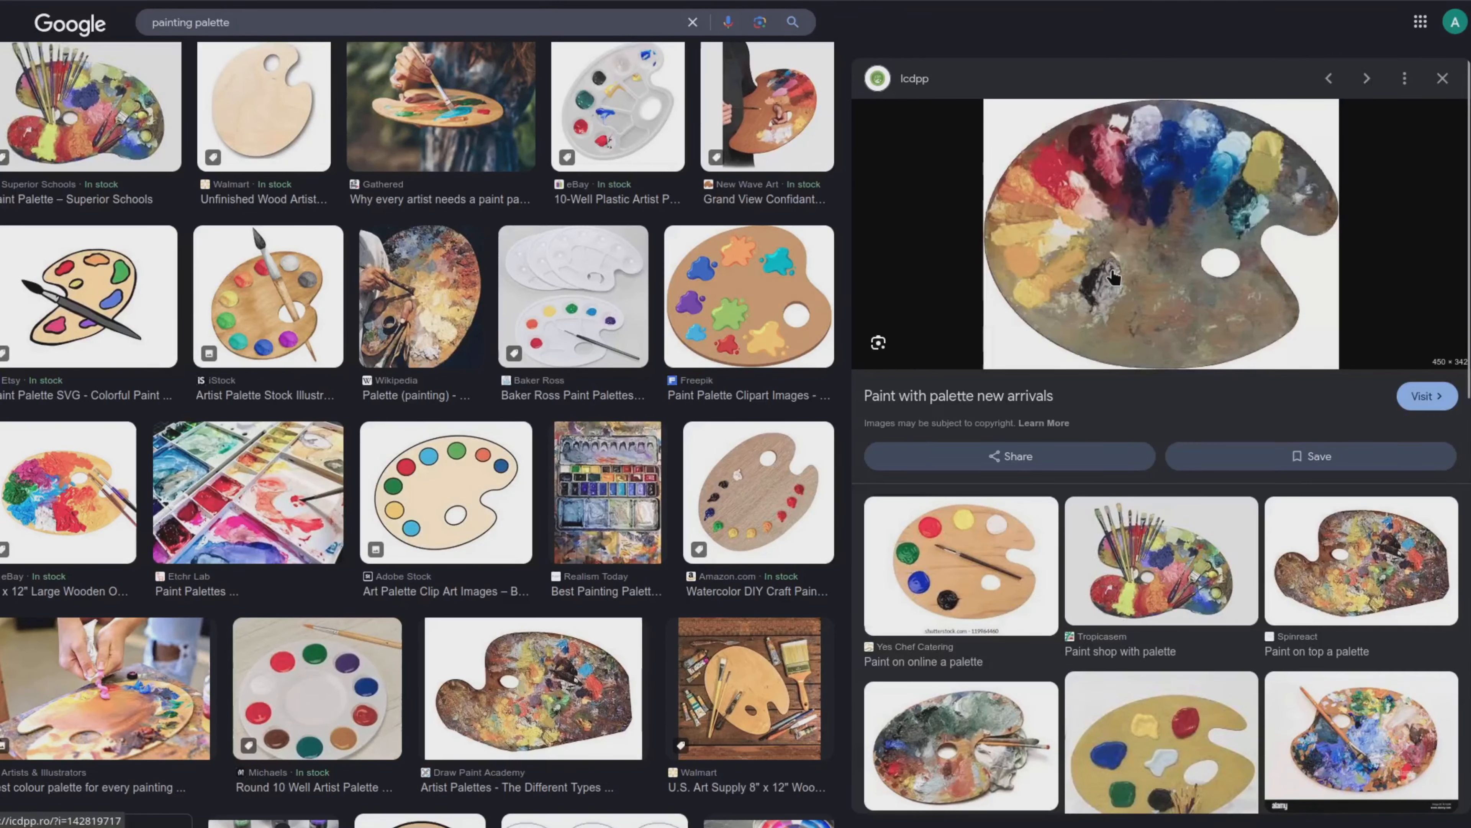
right_click(1115, 265)
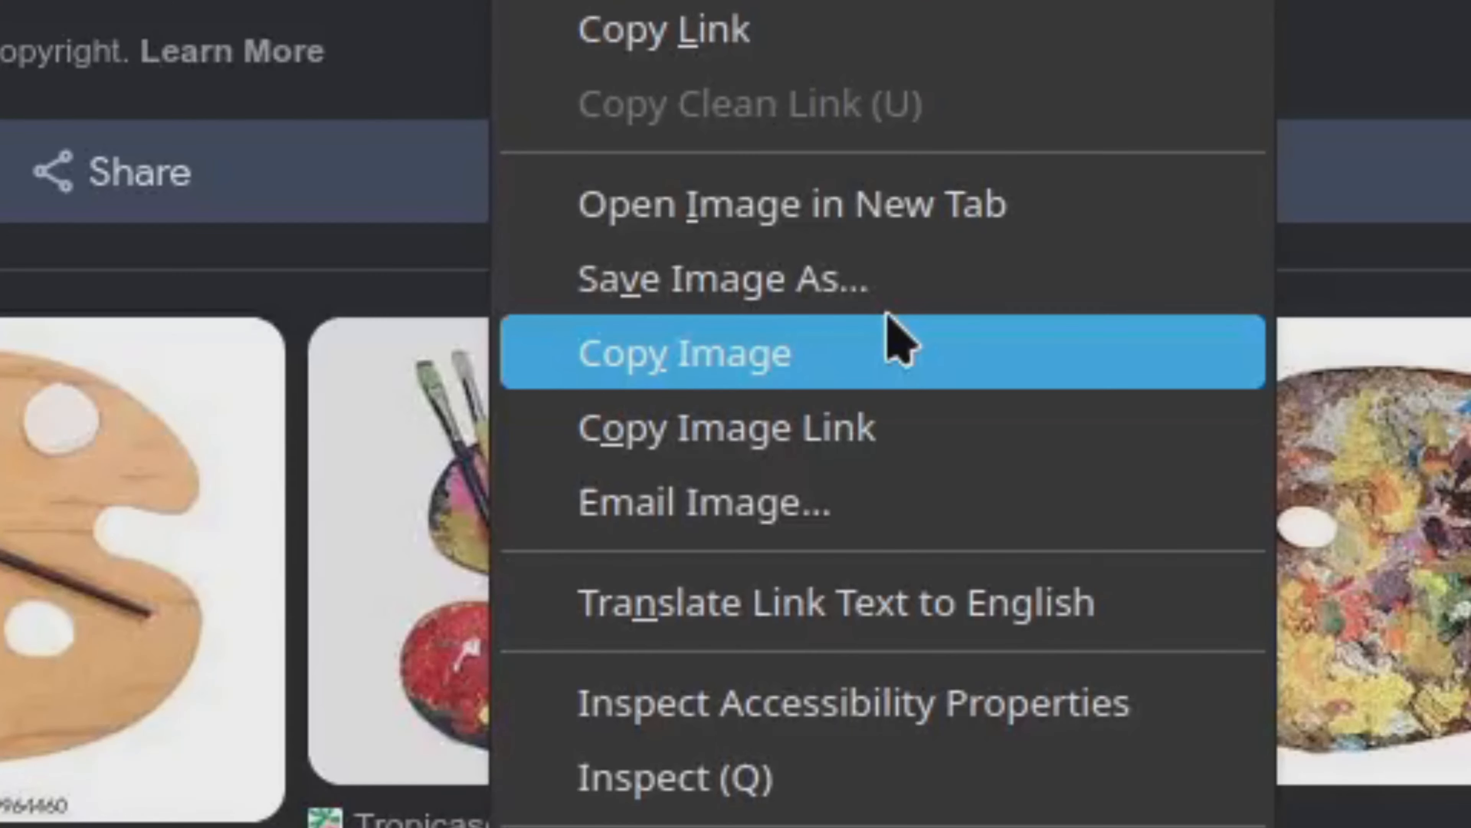
left_click(771, 745)
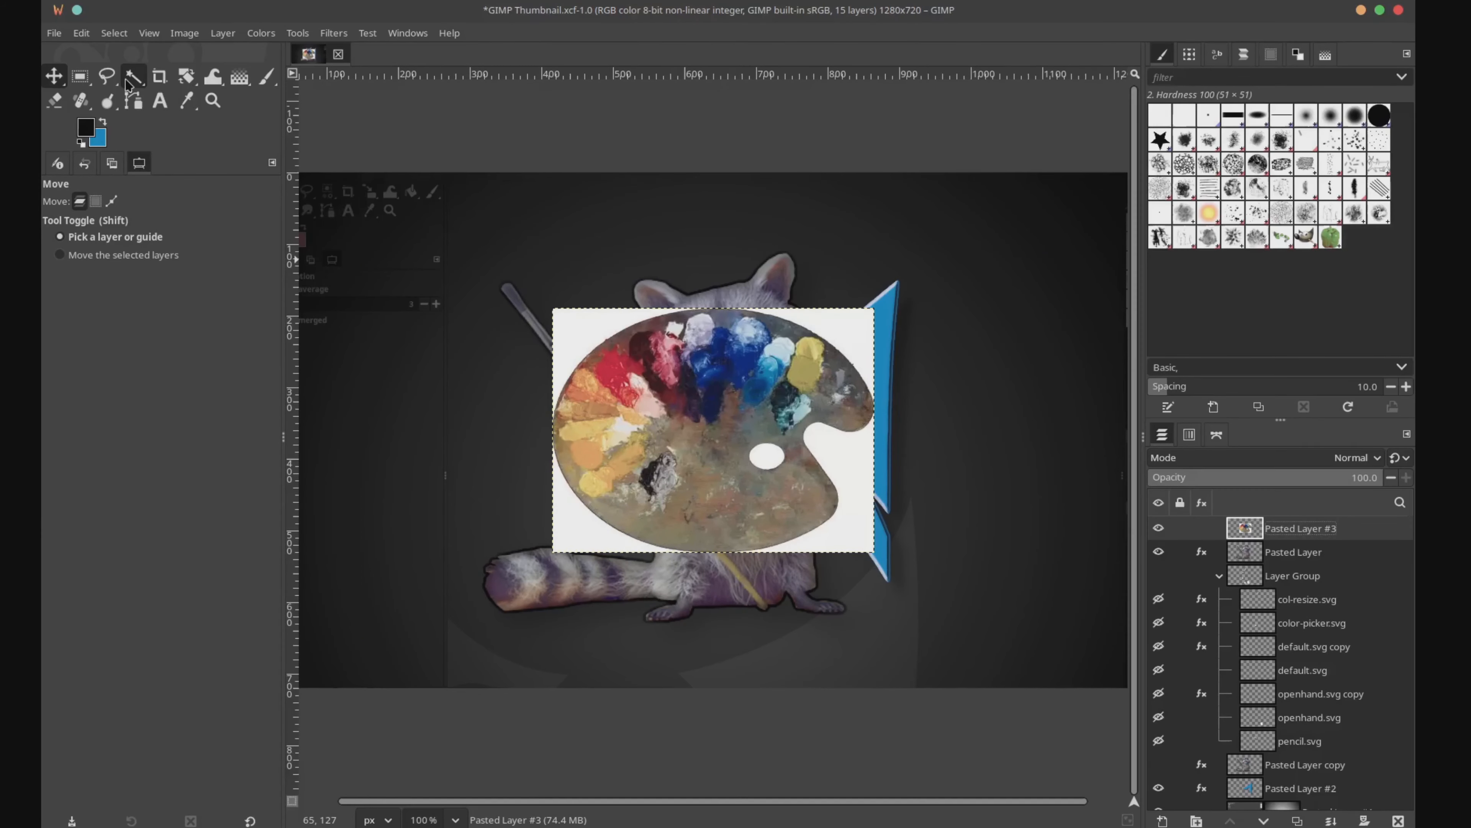
Step: Clear the white background around the pasted paint palette using Fuzzy Select, and rotate the palette counter-clockwise
left_click(128, 82)
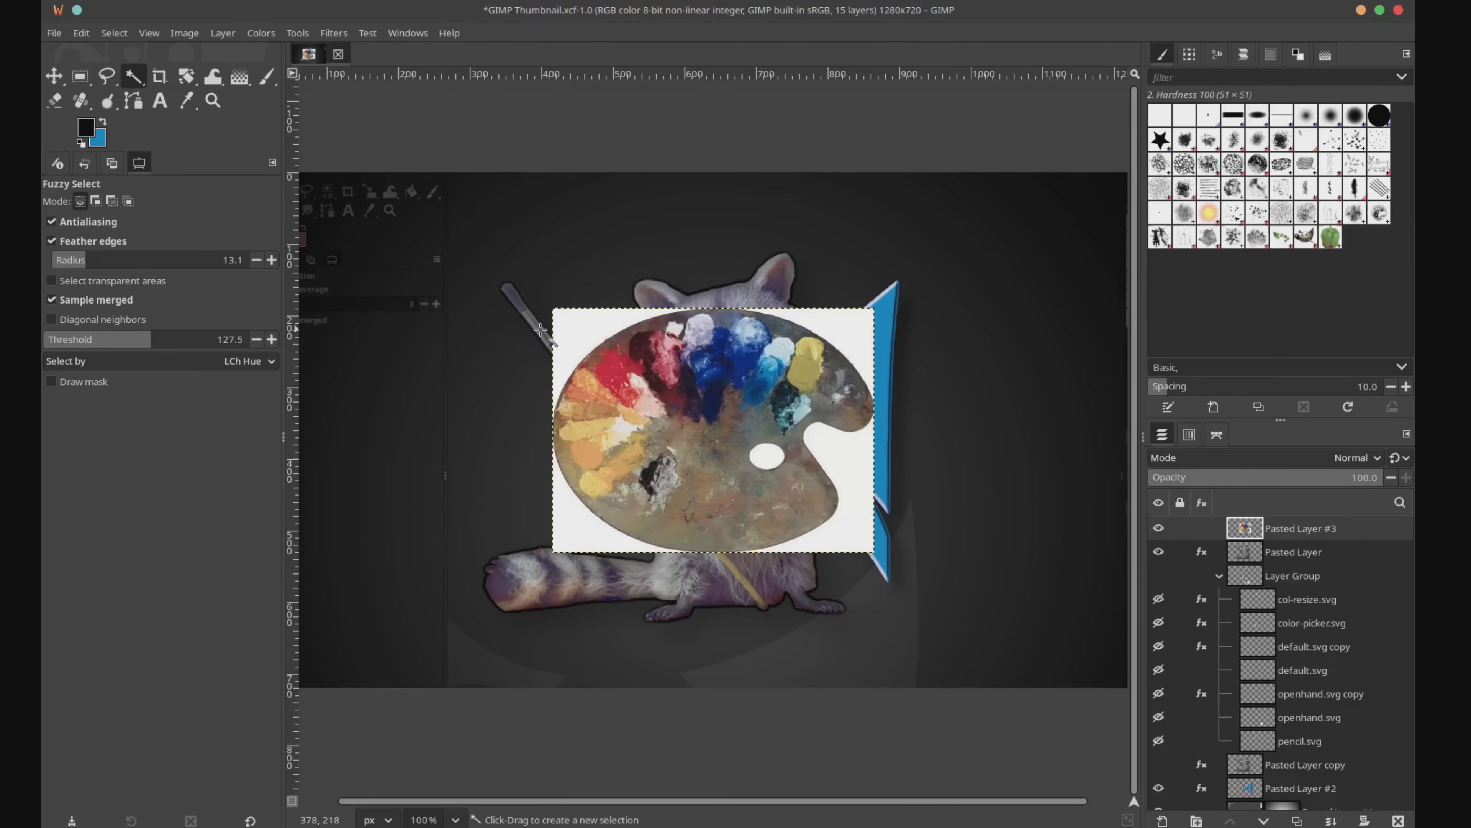
left_click(573, 338)
right_click(845, 462)
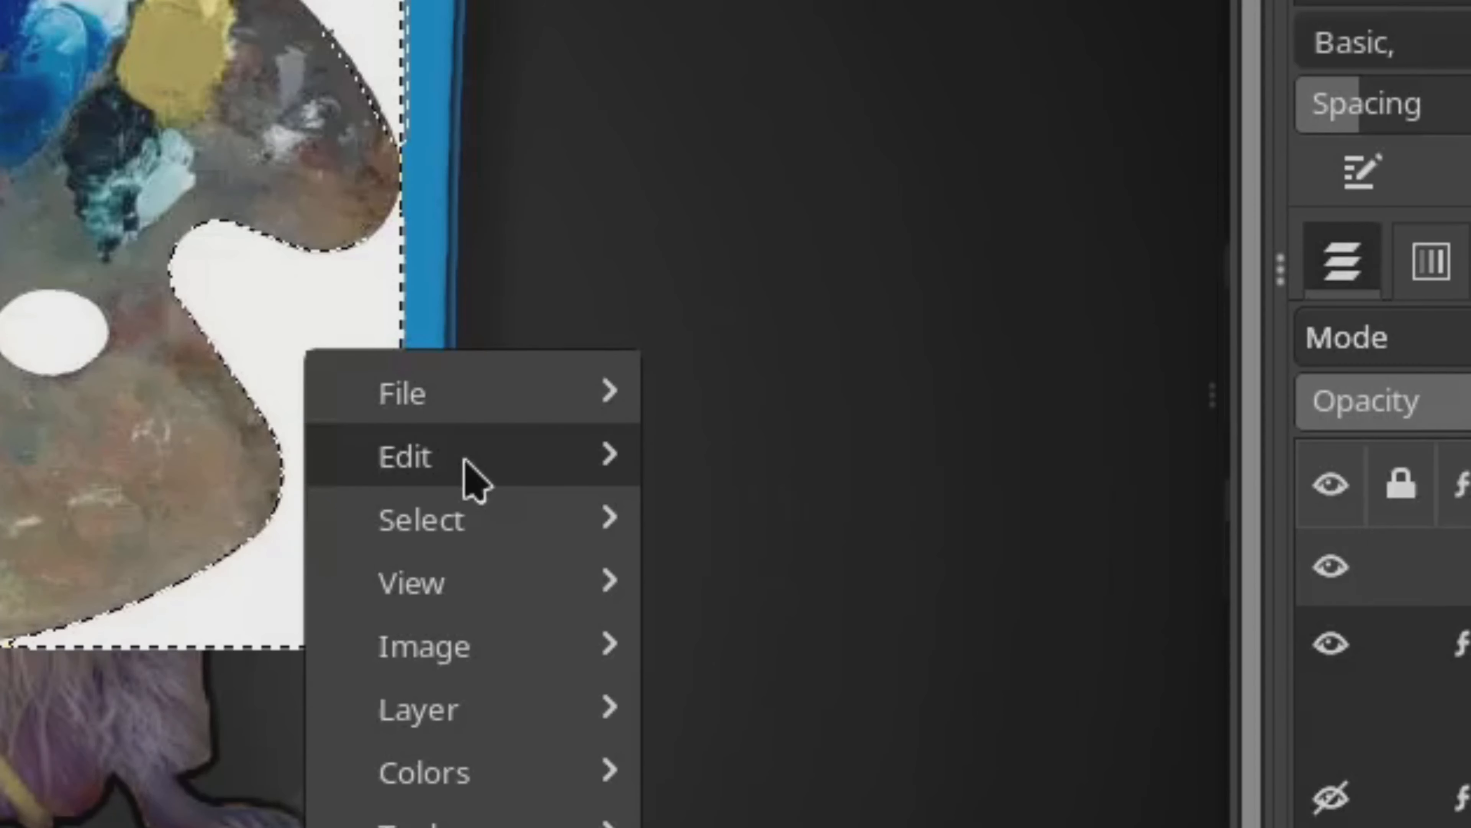
mouse_move(893, 495)
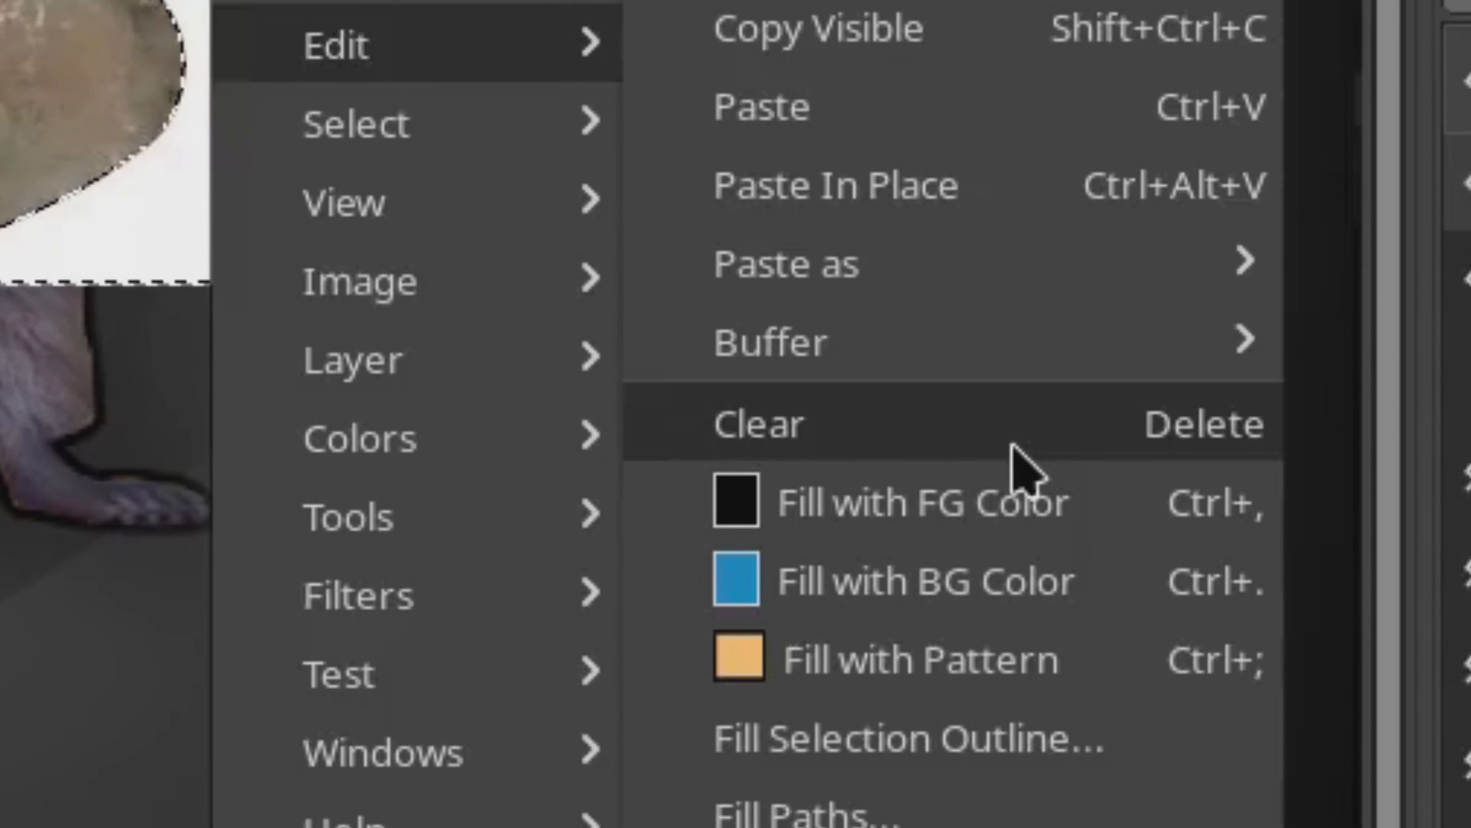
left_click(956, 761)
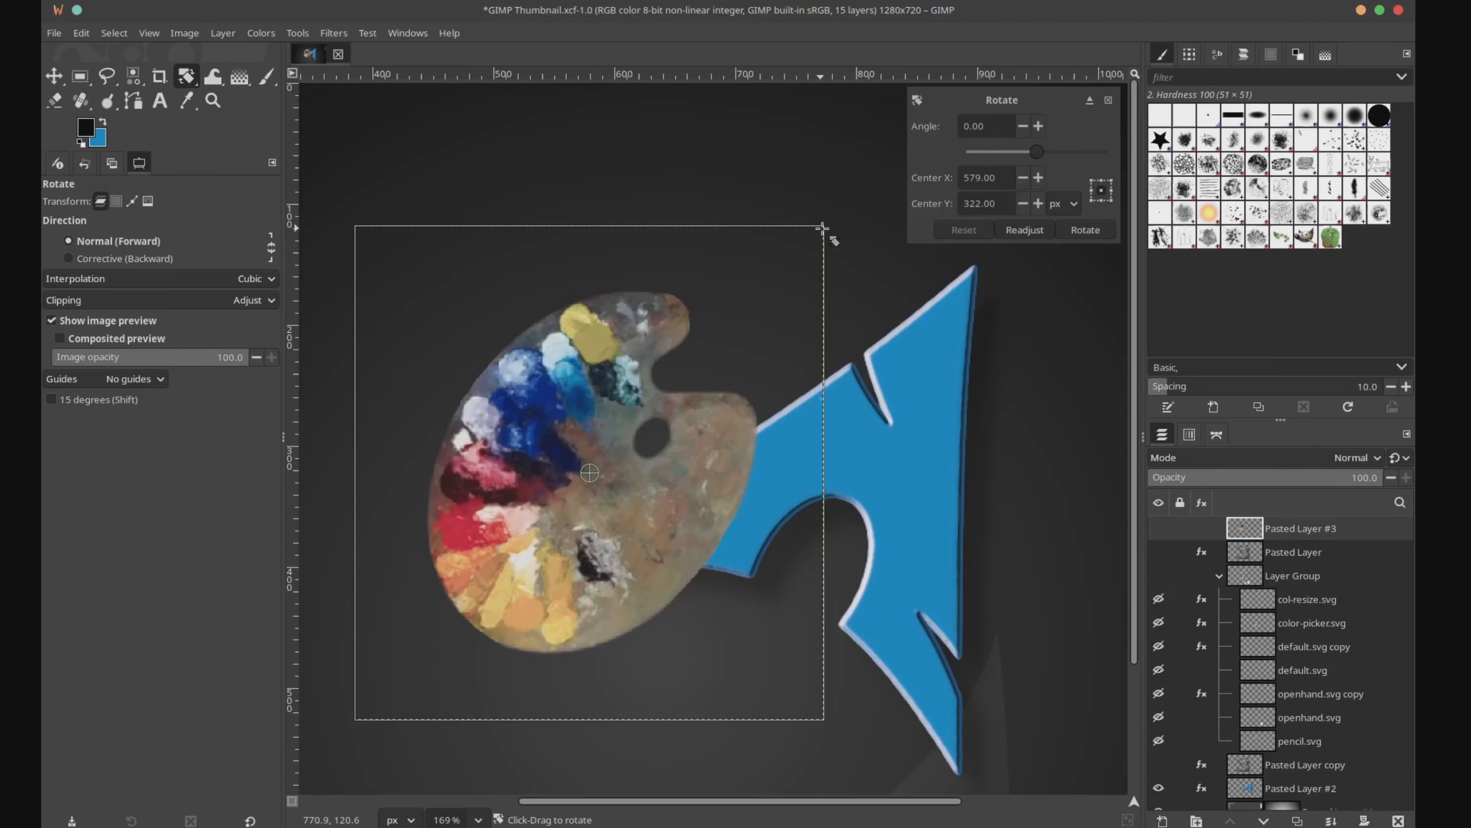
left_click_drag(823, 227, 620, 196)
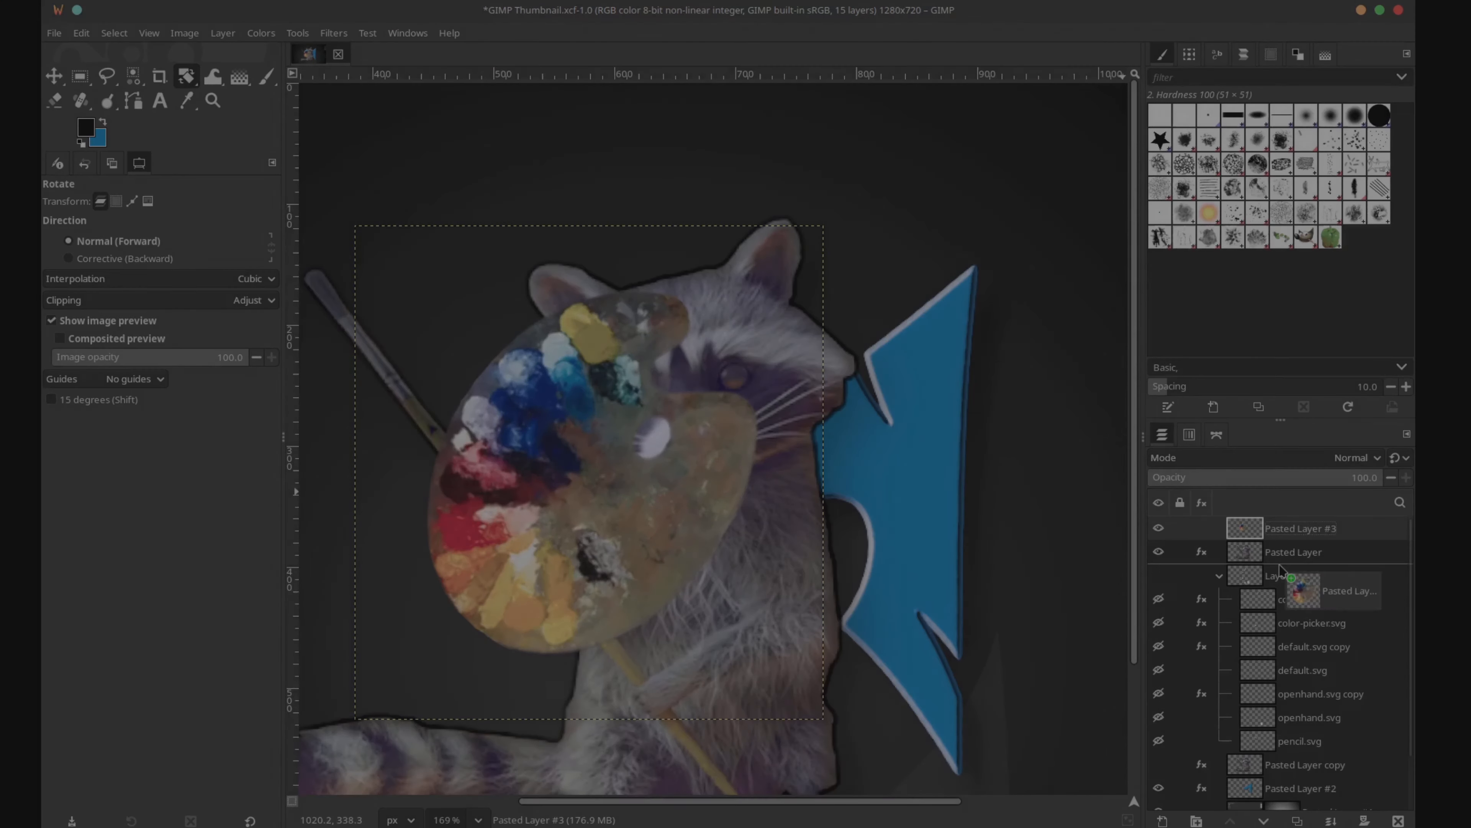